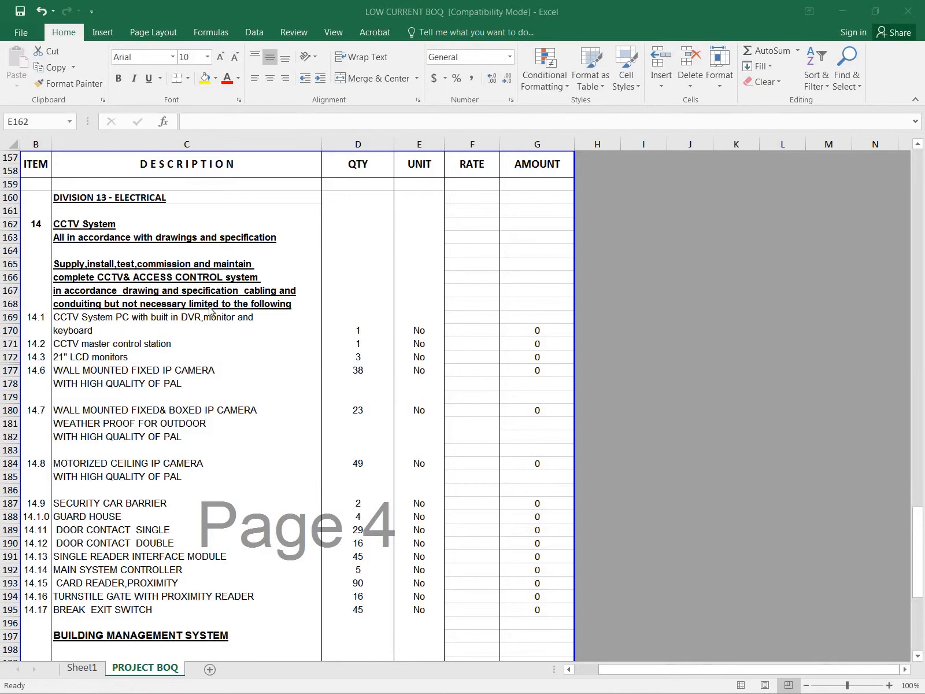
# Step: Clear the existing quantities of all CCTV System items, from 14.1 through 14.17
pyautogui.click(376, 331)
pyautogui.moveTo(377, 333); pyautogui.dragTo(369, 617)
pyautogui.press('Delete')
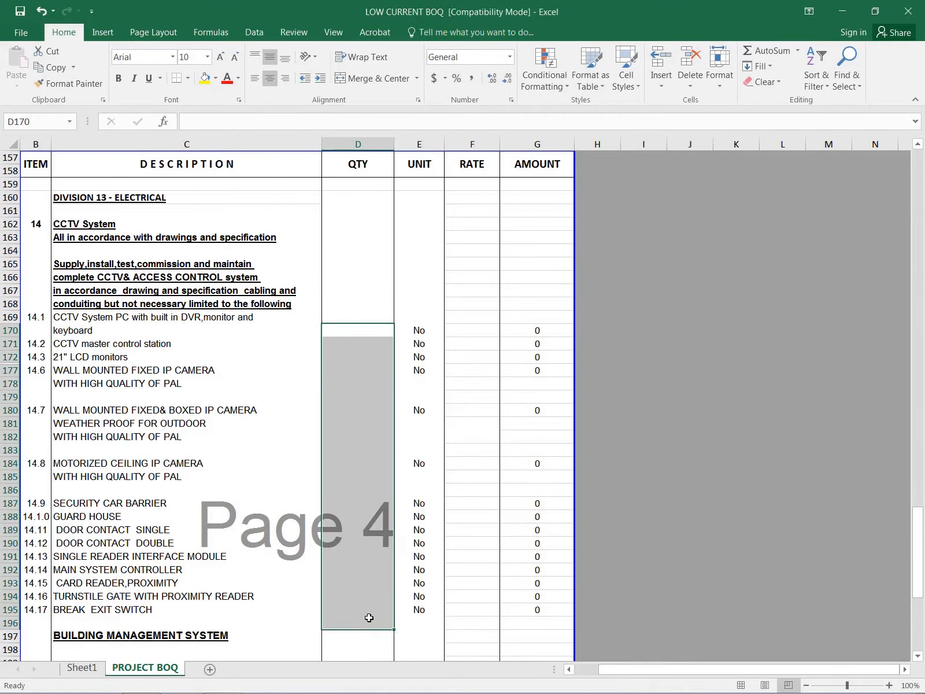
pyautogui.click(367, 377)
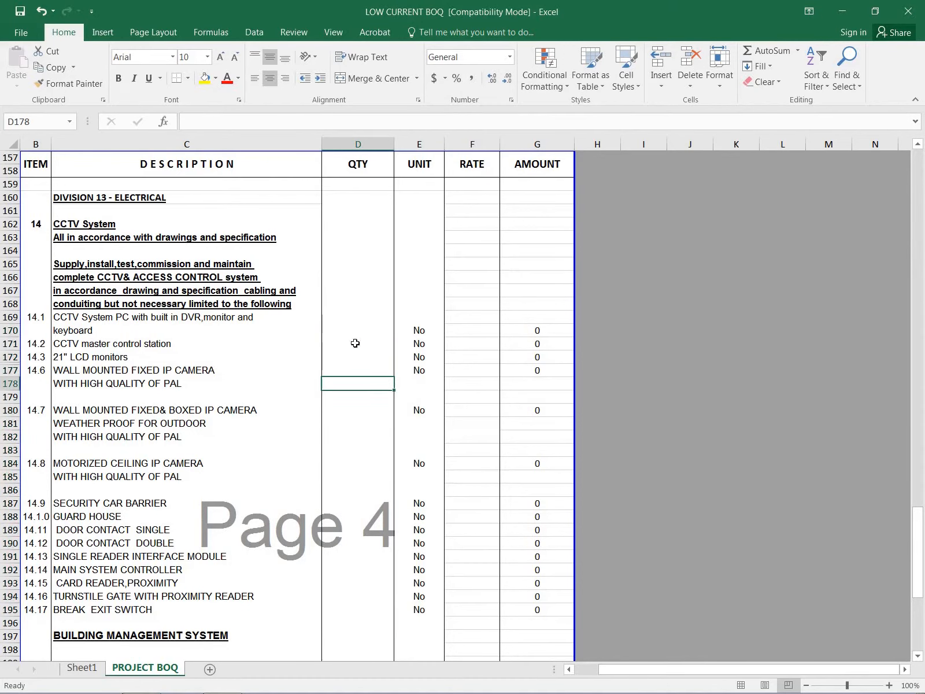
pyautogui.click(479, 327)
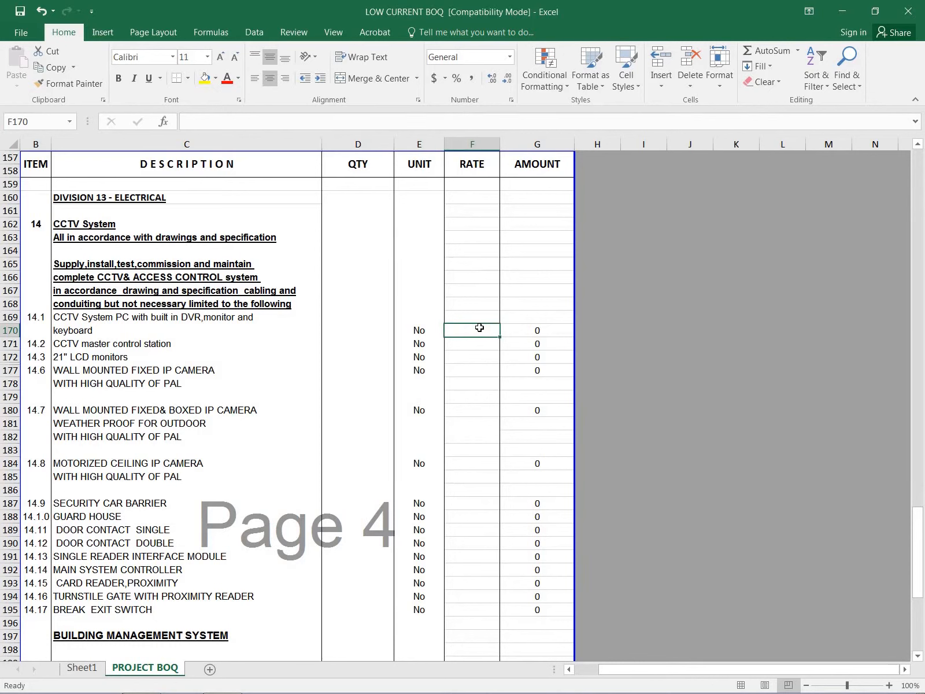
pyautogui.press('Down')
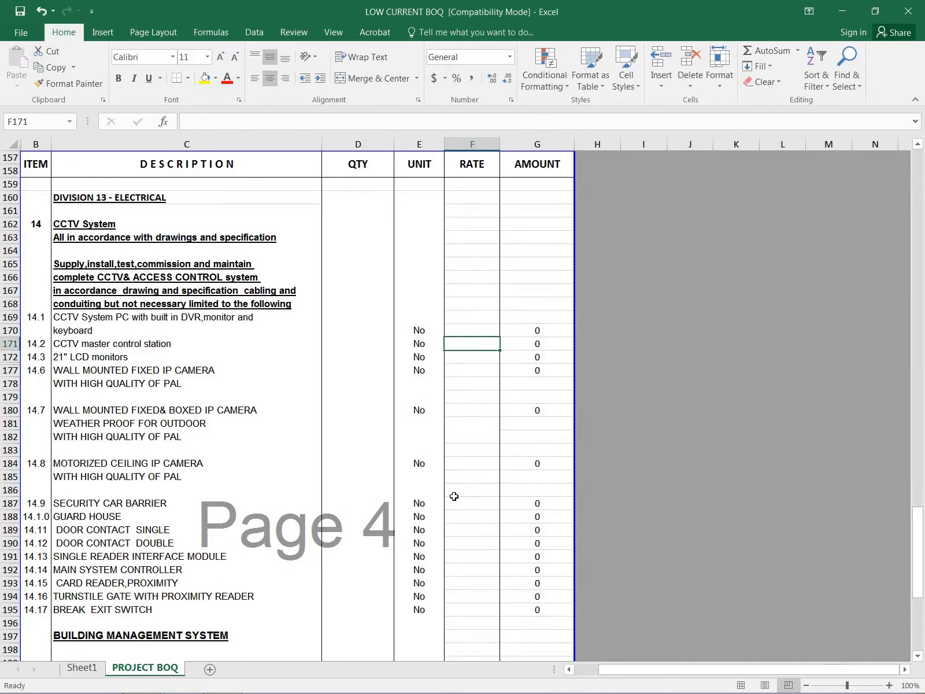
pyautogui.press('alt')
pyautogui.click(454, 493)
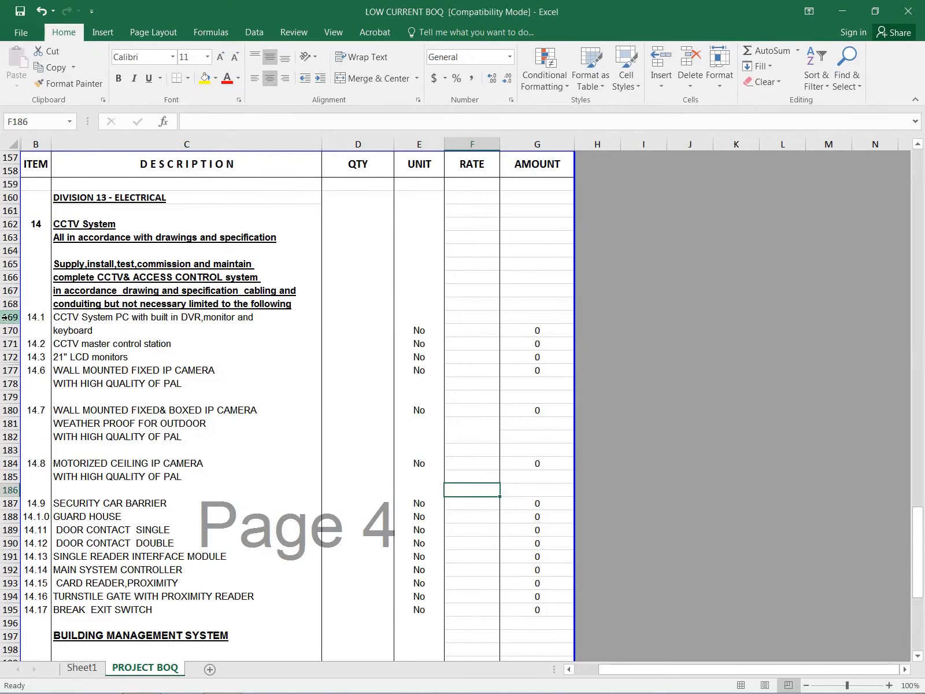
# Step: Mark item 14.1, switch to the AutoCAD drawing, and examine the ground floor, 1st basement and 2nd basement security system layouts
pyautogui.moveTo(4, 316); pyautogui.dragTo(5, 330)
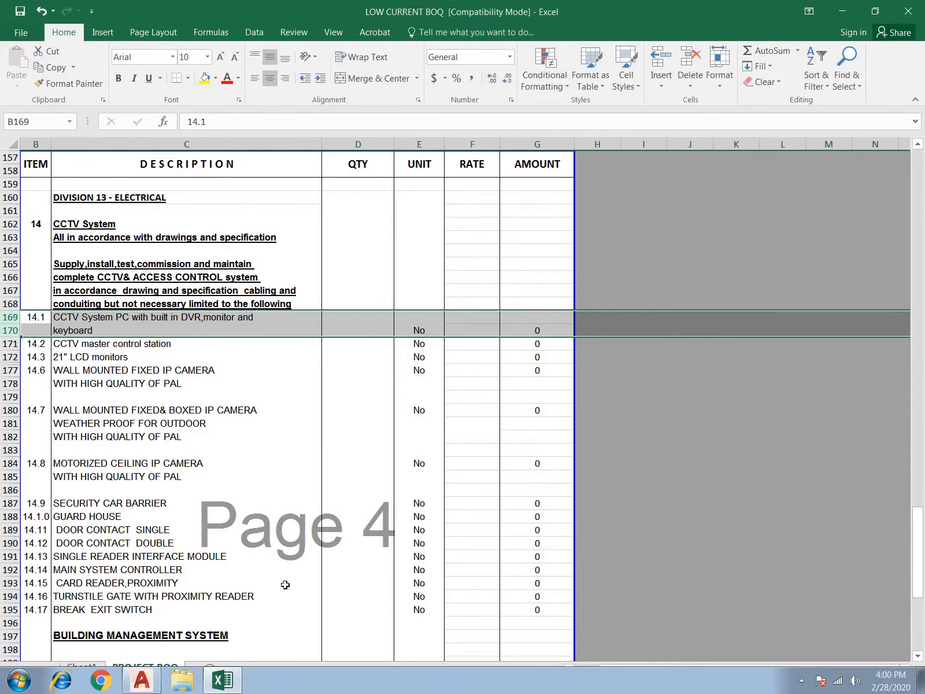
pyautogui.hotkey('alt', 'Tab')
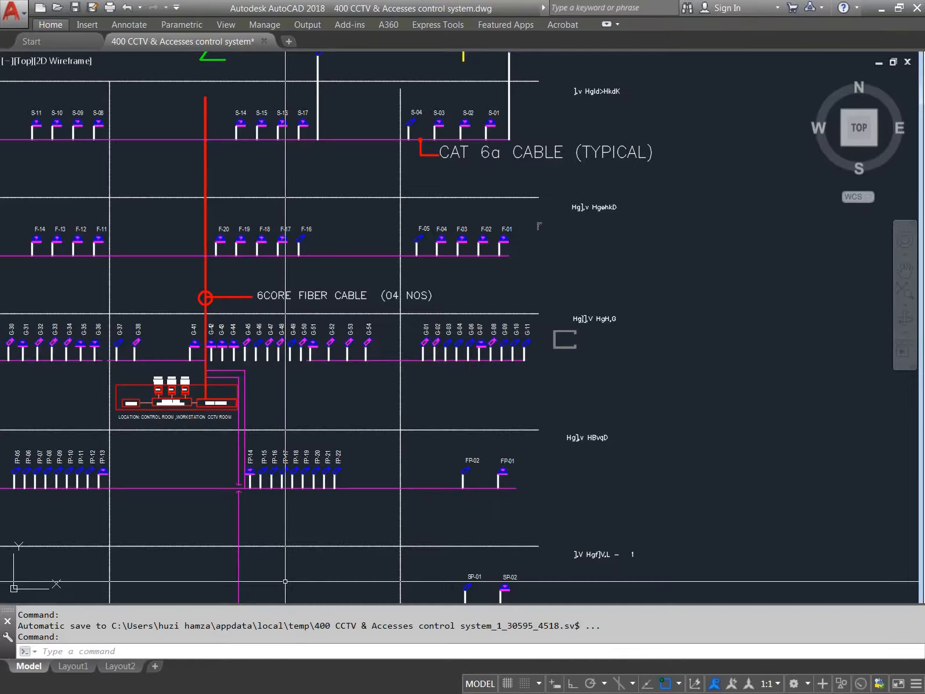
pyautogui.scroll(-6, 286, 448)
pyautogui.scroll(6, 522, 337)
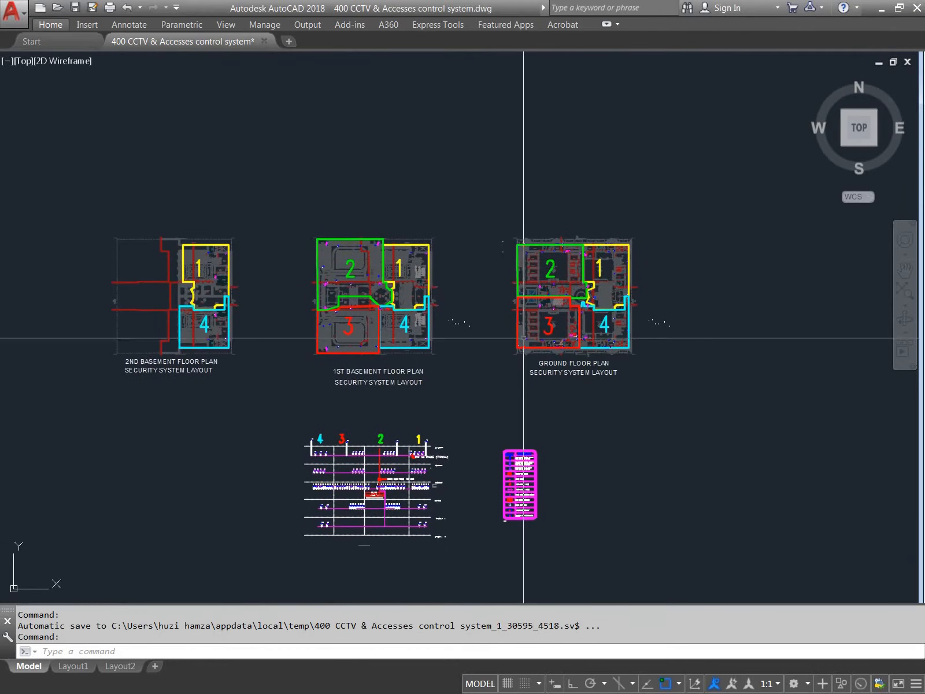
pyautogui.scroll(3, 488, 332)
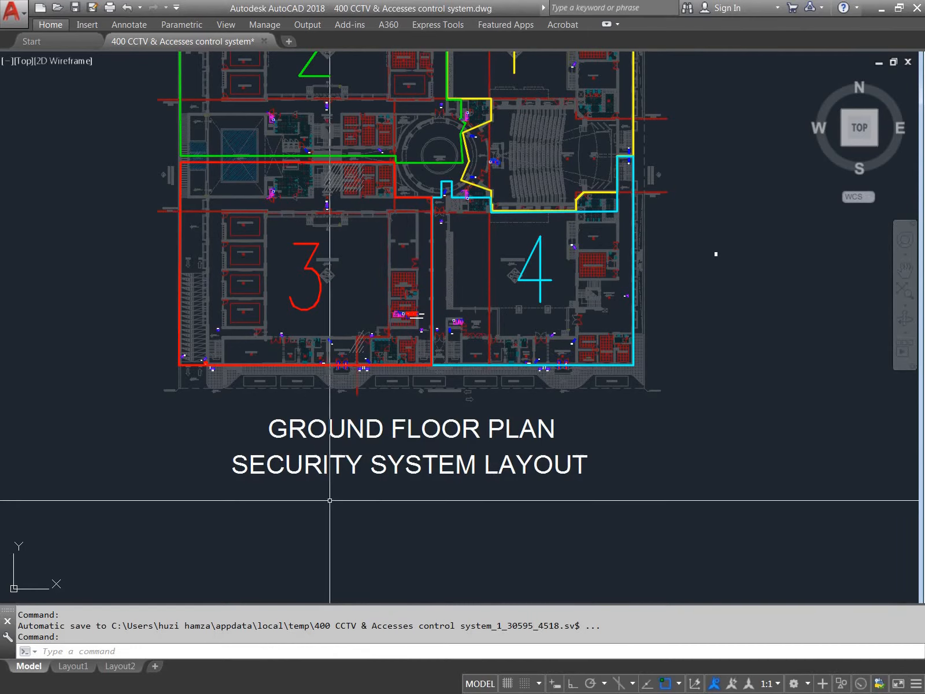
pyautogui.moveTo(462, 373)
pyautogui.mouseDown(button='middle')
pyautogui.moveTo(480, 528)
pyautogui.moveTo(707, 375)
pyautogui.mouseUp(button='middle')
pyautogui.scroll(-5, 707, 375)
pyautogui.scroll(5, 379, 435)
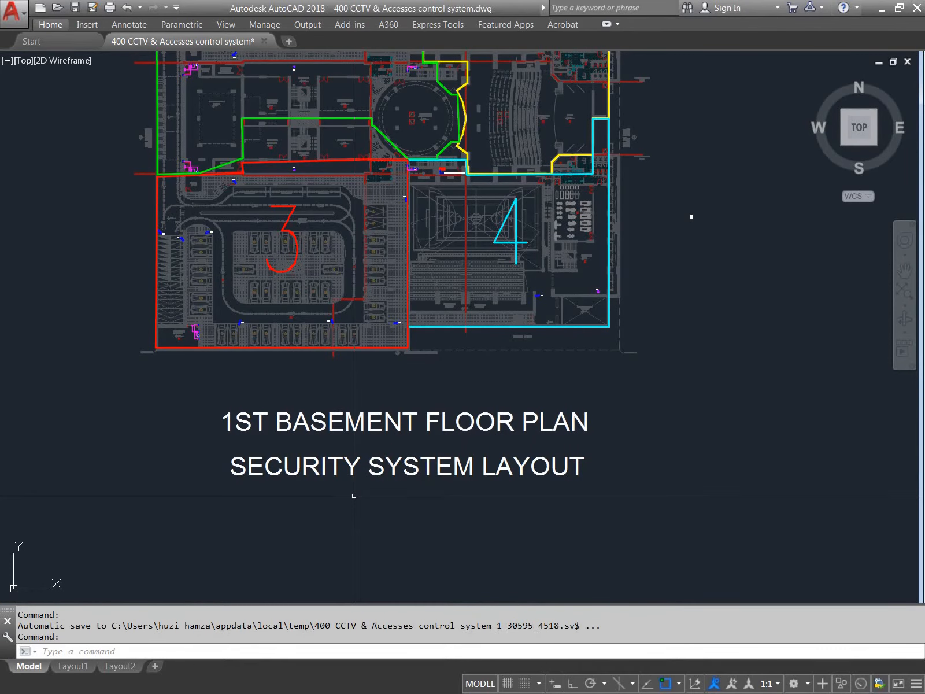
pyautogui.scroll(-5, 379, 399)
pyautogui.moveTo(209, 408); pyautogui.dragTo(471, 382, button='middle')
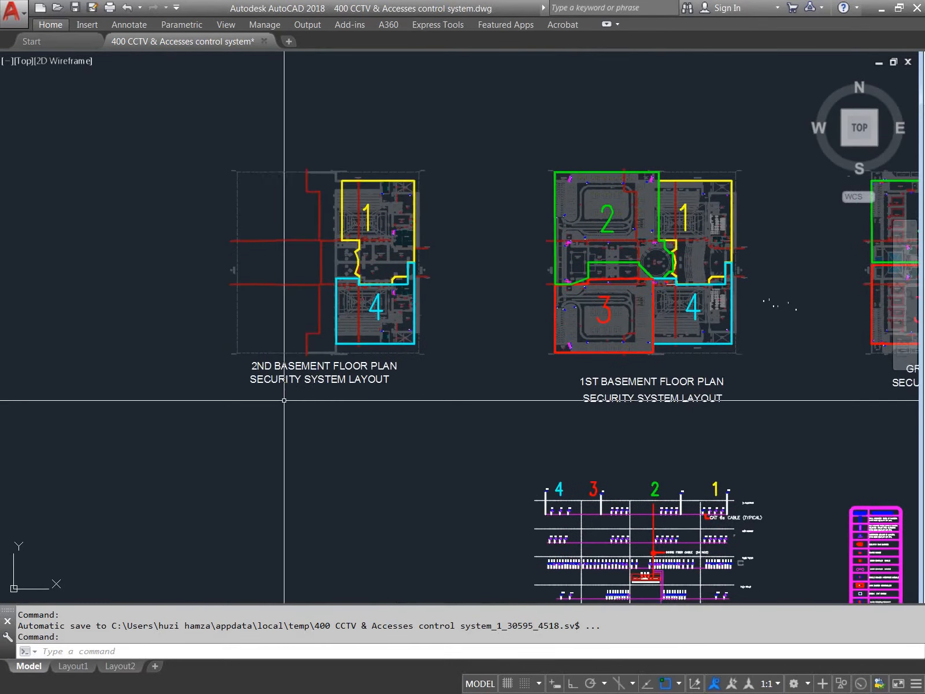
pyautogui.scroll(5, 275, 398)
pyautogui.moveTo(420, 349); pyautogui.dragTo(377, 347, button='middle')
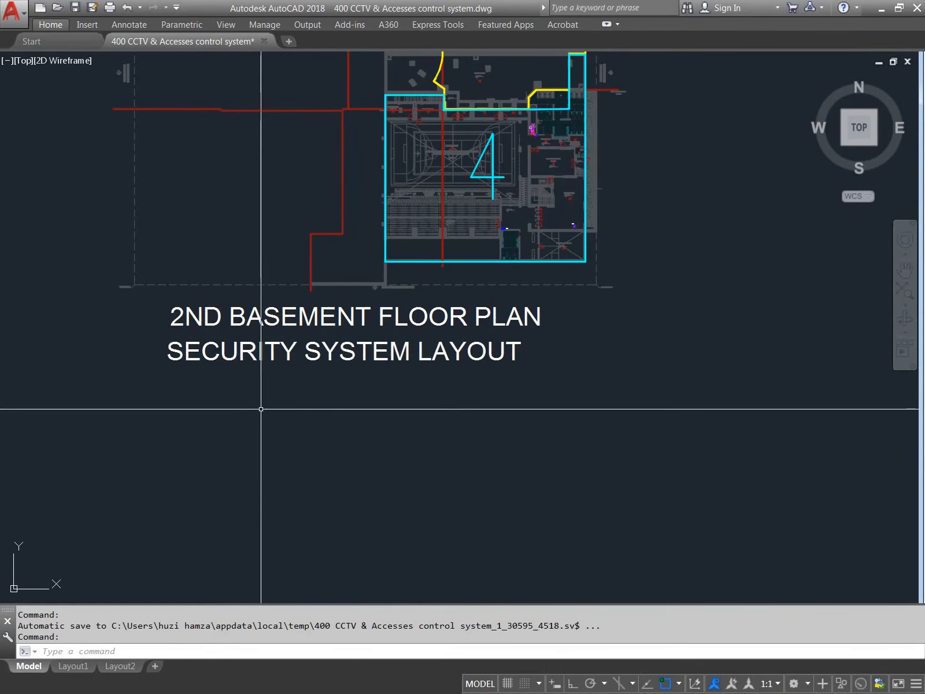
# Step: Examine the CCTV riser diagram below the floor plans, covering zones 1 to 4 and the cameras on each floor
pyautogui.scroll(-5, 474, 351)
pyautogui.moveTo(474, 351); pyautogui.dragTo(258, 350, button='middle')
pyautogui.scroll(5, 399, 443)
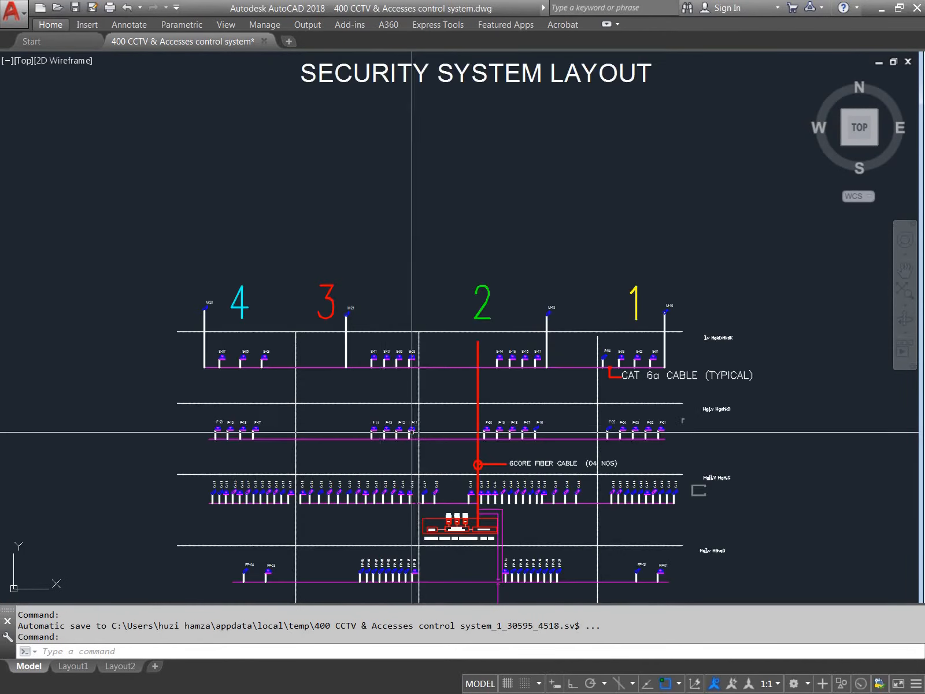
pyautogui.moveTo(421, 435); pyautogui.dragTo(338, 330, button='middle')
pyautogui.moveTo(502, 427)
pyautogui.mouseDown(button='middle')
pyautogui.moveTo(415, 398)
pyautogui.moveTo(445, 368)
pyautogui.mouseUp(button='middle')
pyautogui.moveTo(192, 301); pyautogui.dragTo(218, 385, button='middle')
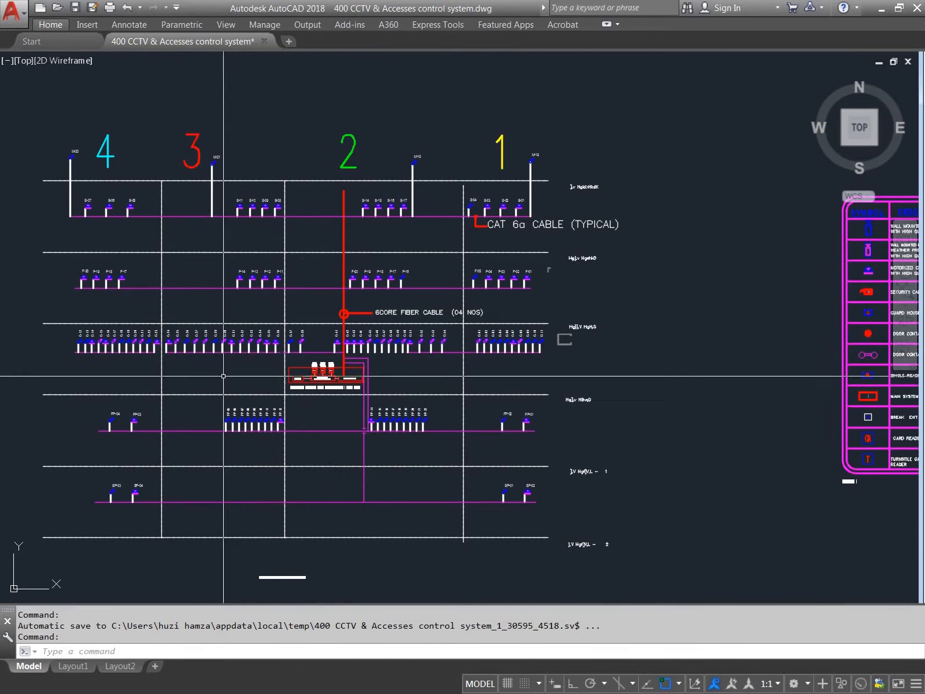
pyautogui.moveTo(339, 357); pyautogui.dragTo(219, 434, button='middle')
pyautogui.scroll(5, 359, 424)
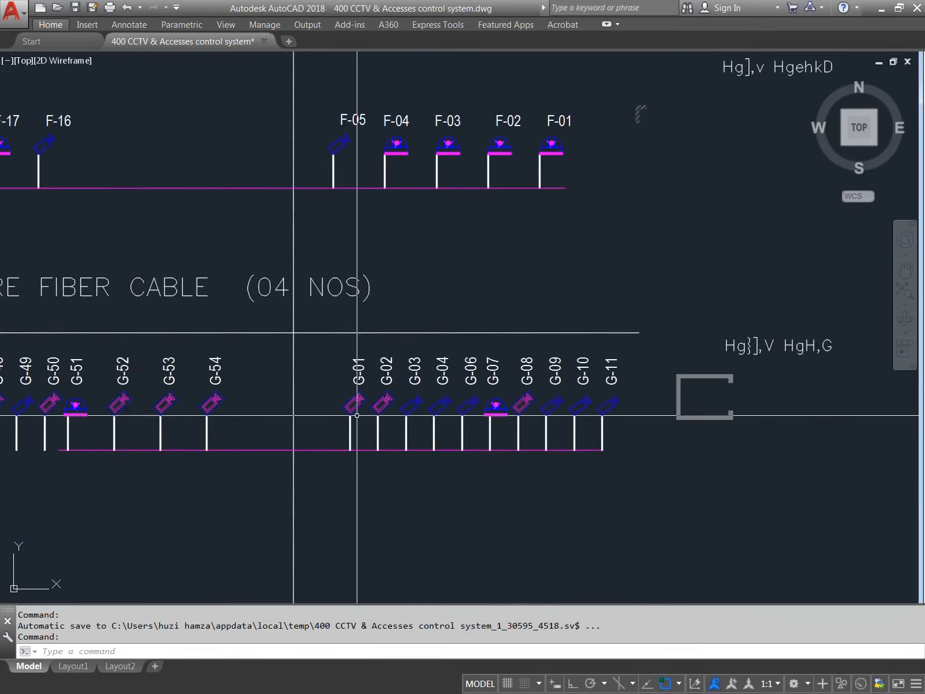
# Step: Examine the control room equipment block in the riser diagram, including the monitors, digital video multiplex recorder and control equipment
pyautogui.scroll(-8, 421, 389)
pyautogui.moveTo(313, 499); pyautogui.dragTo(316, 427, button='middle')
pyautogui.scroll(5, 287, 435)
pyautogui.scroll(2, 290, 496)
pyautogui.moveTo(260, 482); pyautogui.dragTo(277, 454, button='middle')
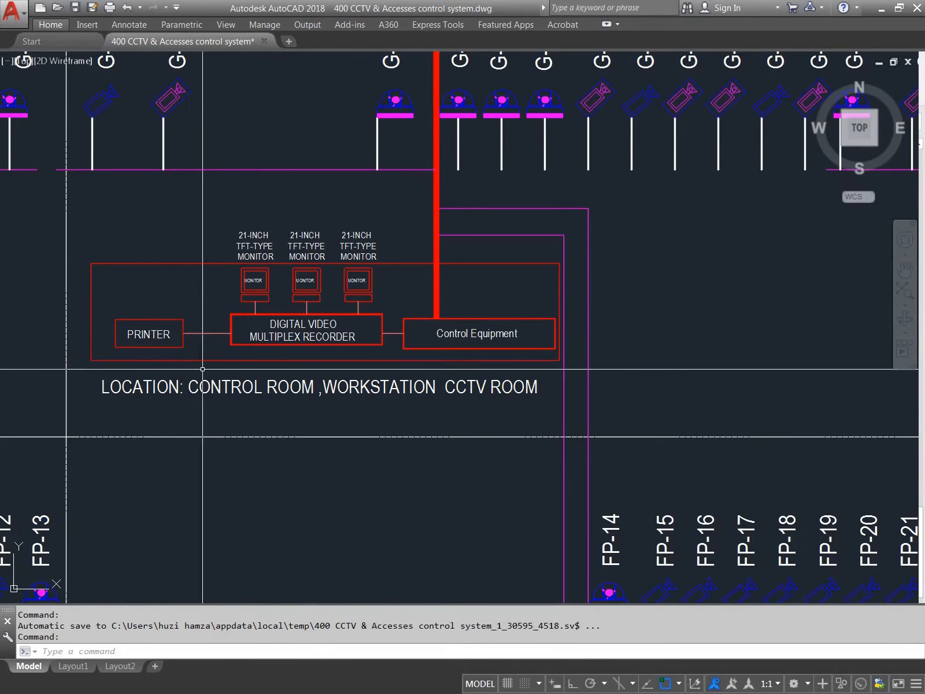
pyautogui.scroll(2, 199, 365)
pyautogui.moveTo(260, 377); pyautogui.dragTo(264, 396, button='middle')
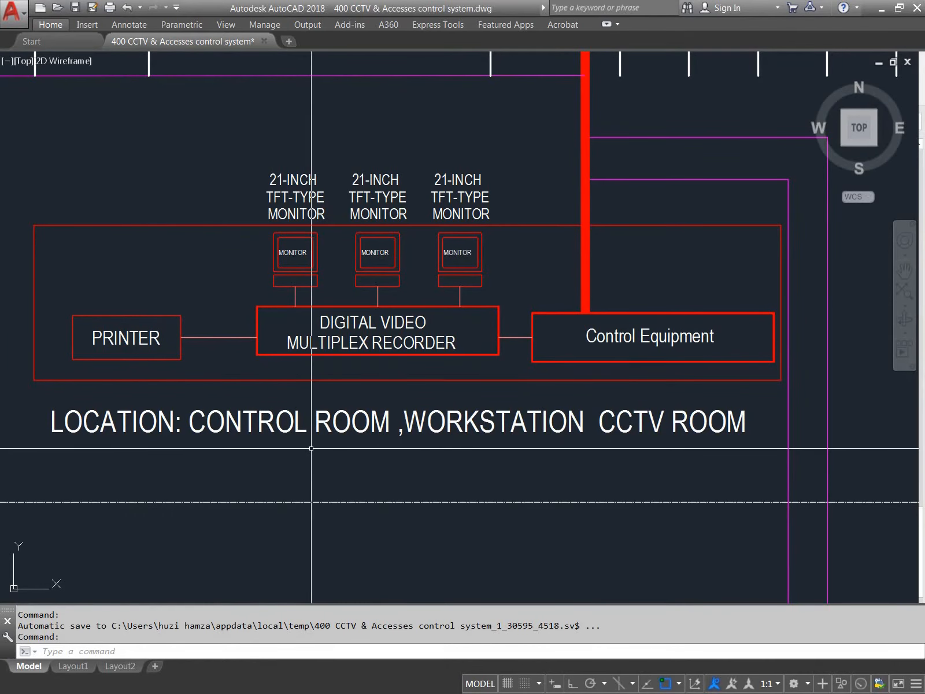
# Step: Locate the control room and CCTV workstation room on the ground floor security plan and inspect its devices
pyautogui.scroll(-6, 582, 441)
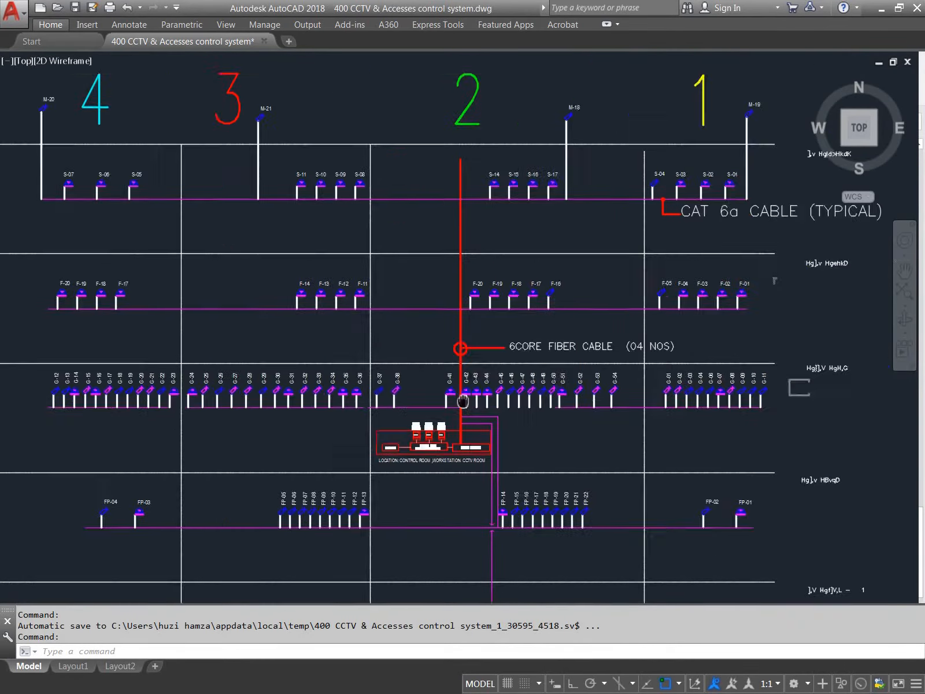
pyautogui.scroll(4, 357, 315)
pyautogui.moveTo(357, 316); pyautogui.dragTo(356, 393, button='middle')
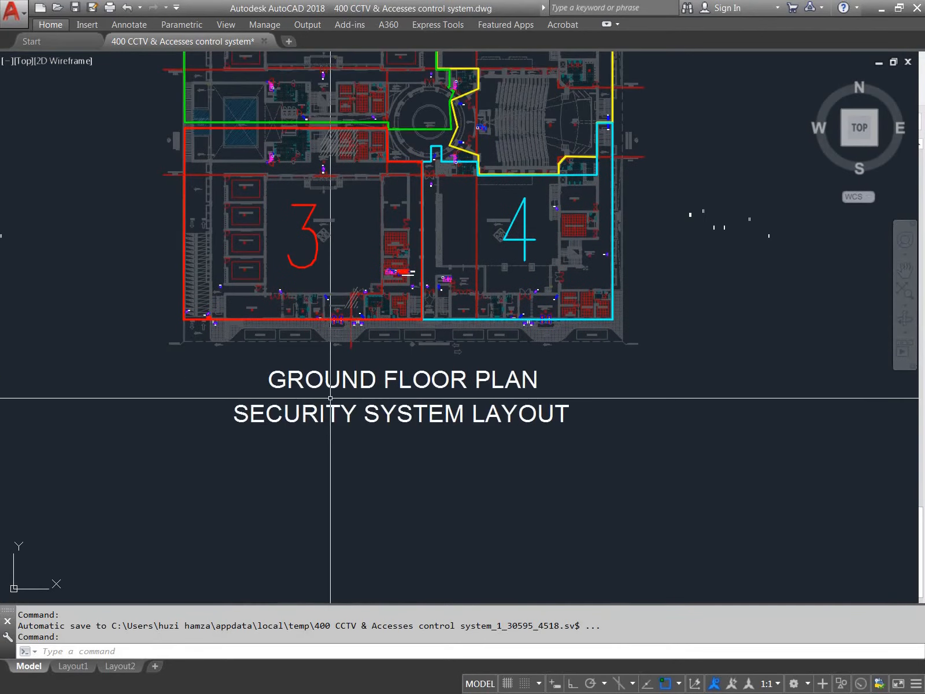
pyautogui.scroll(6, 386, 246)
pyautogui.moveTo(419, 360); pyautogui.dragTo(401, 318, button='middle')
pyautogui.scroll(6, 401, 318)
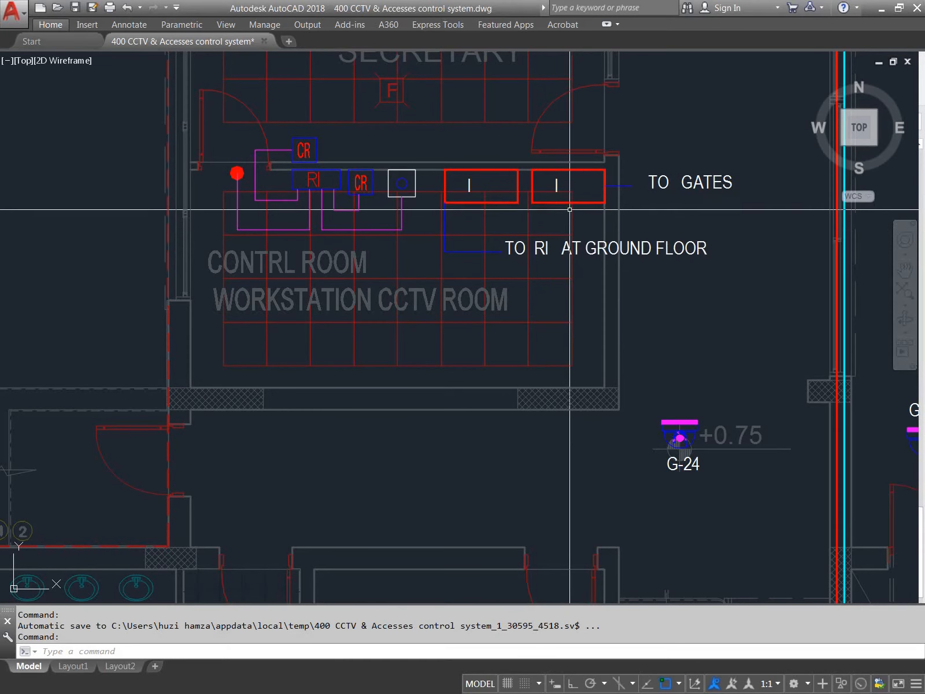
# Step: Switch to the Excel BOQ and set the quantity of item 14.1, the CCTV System PC, to 1
pyautogui.hotkey('alt', 'Tab')
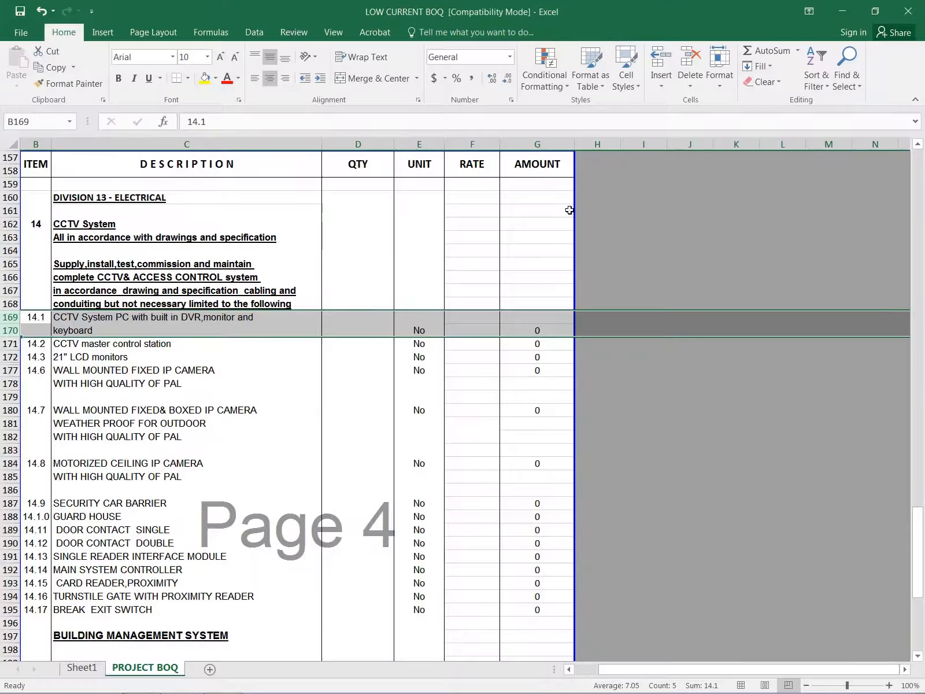
pyautogui.click(369, 329)
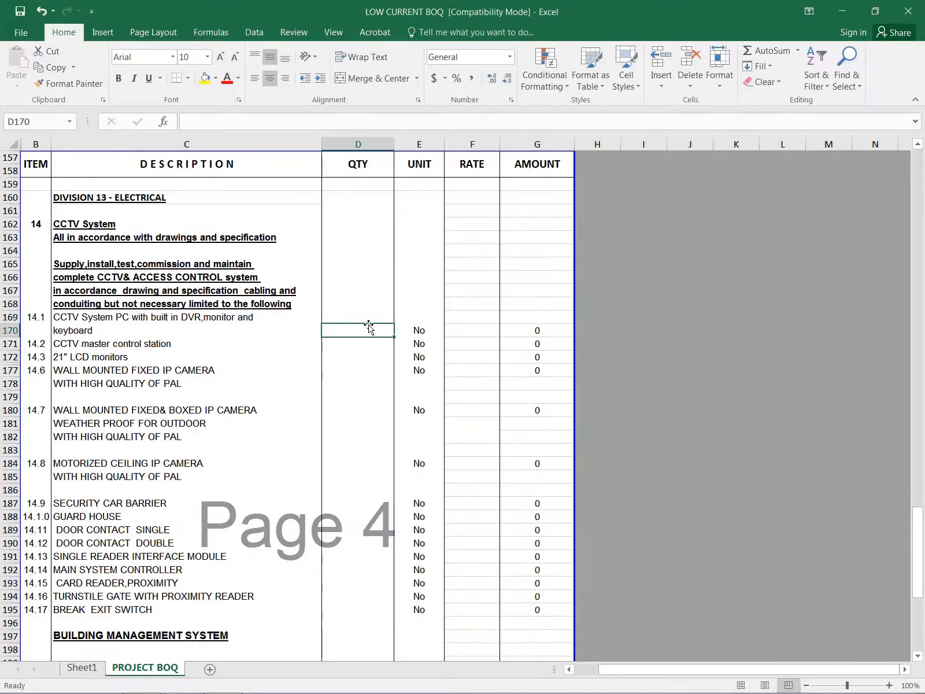
pyautogui.click(369, 320)
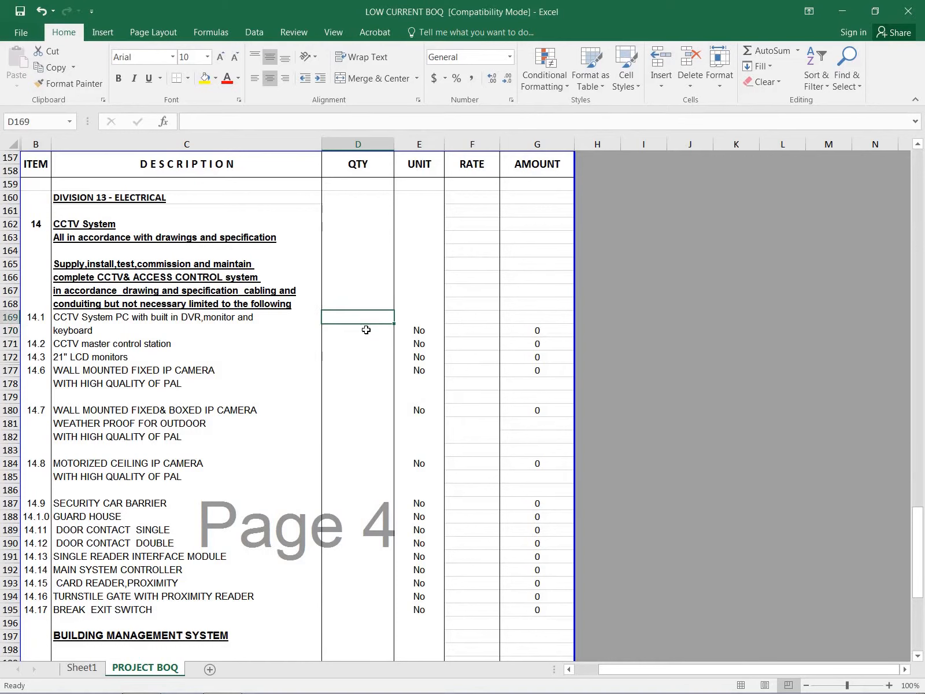
pyautogui.click(366, 329)
pyautogui.write('1')
pyautogui.press('Return')
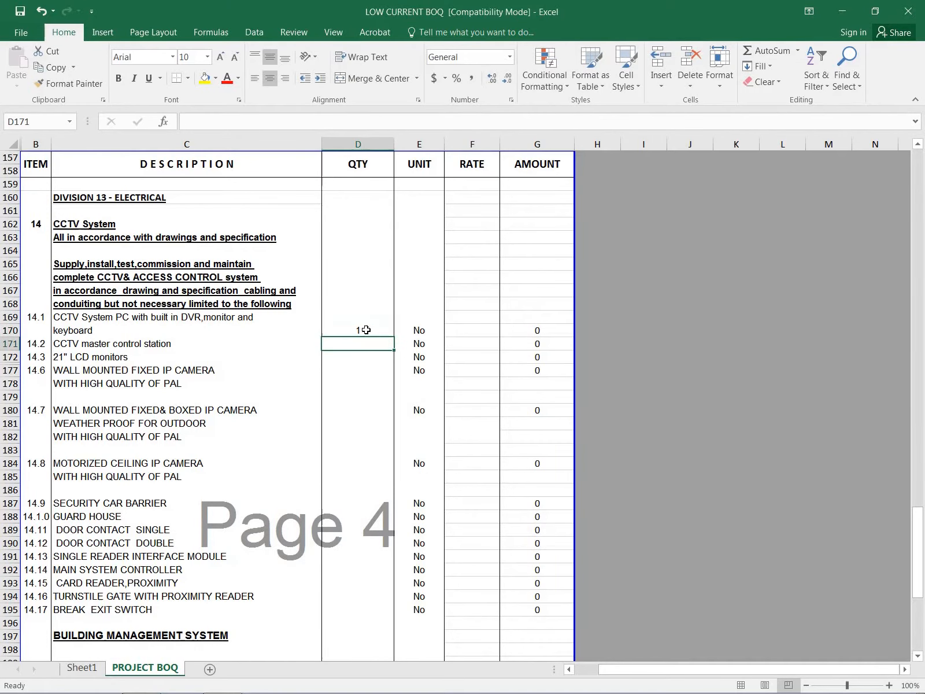
# Step: Set the rate of item 14.1, the CCTV System PC, to 2000
pyautogui.click(475, 330)
pyautogui.write('200')
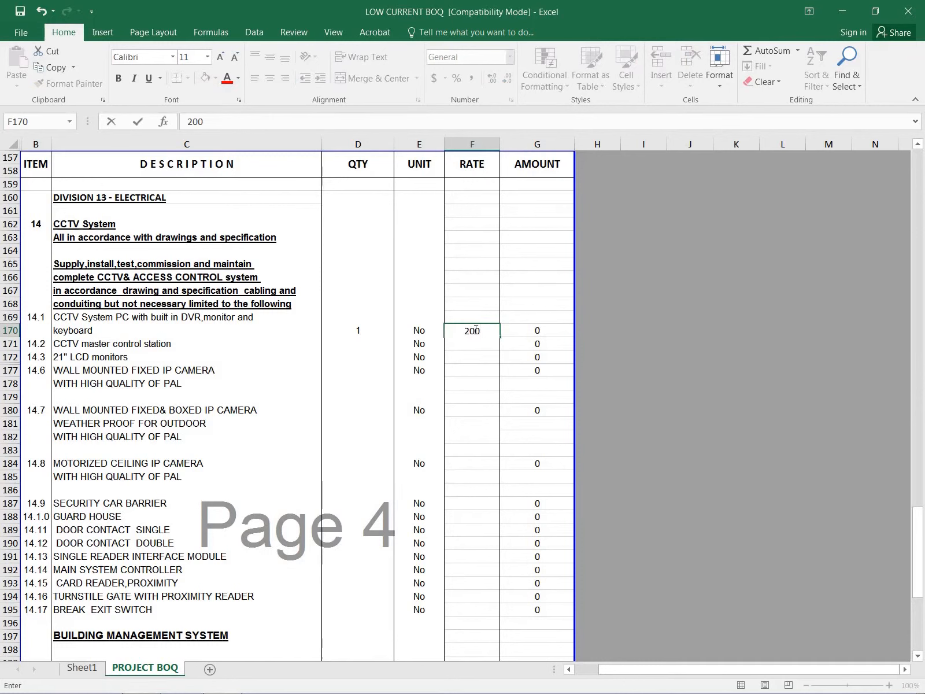
pyautogui.write('0')
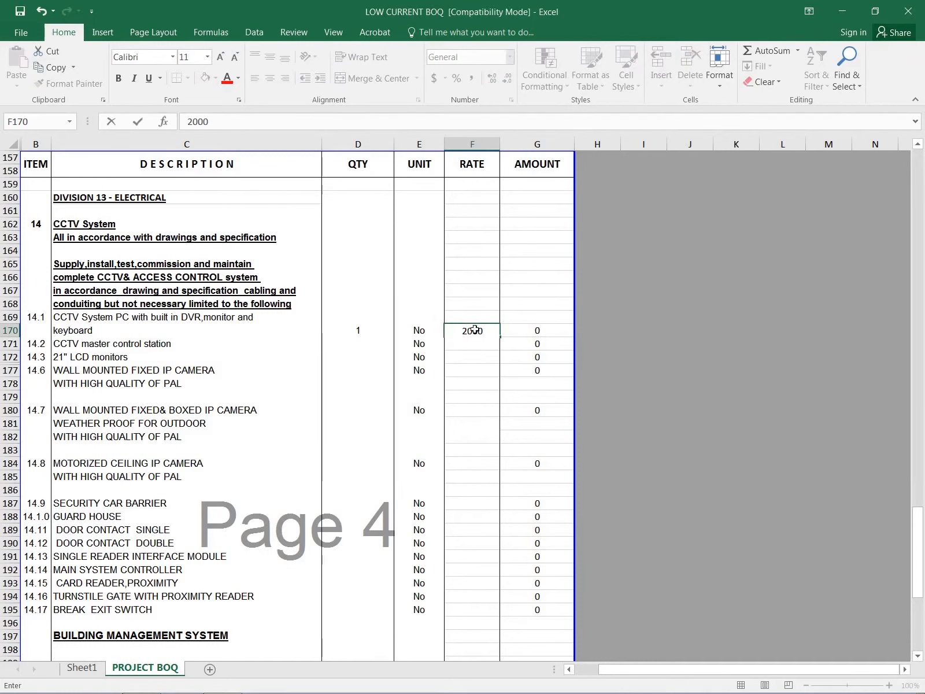
pyautogui.press('Return')
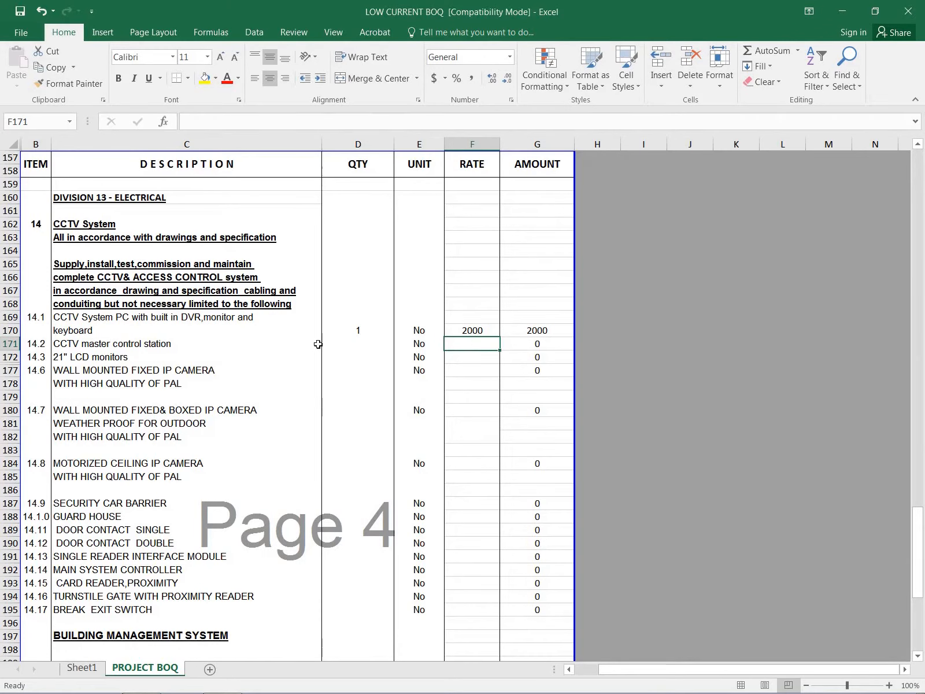
# Step: Set the quantity of item 14.2, the CCTV master control station, to 1
pyautogui.click(353, 342)
pyautogui.write('1')
pyautogui.click(10, 357)
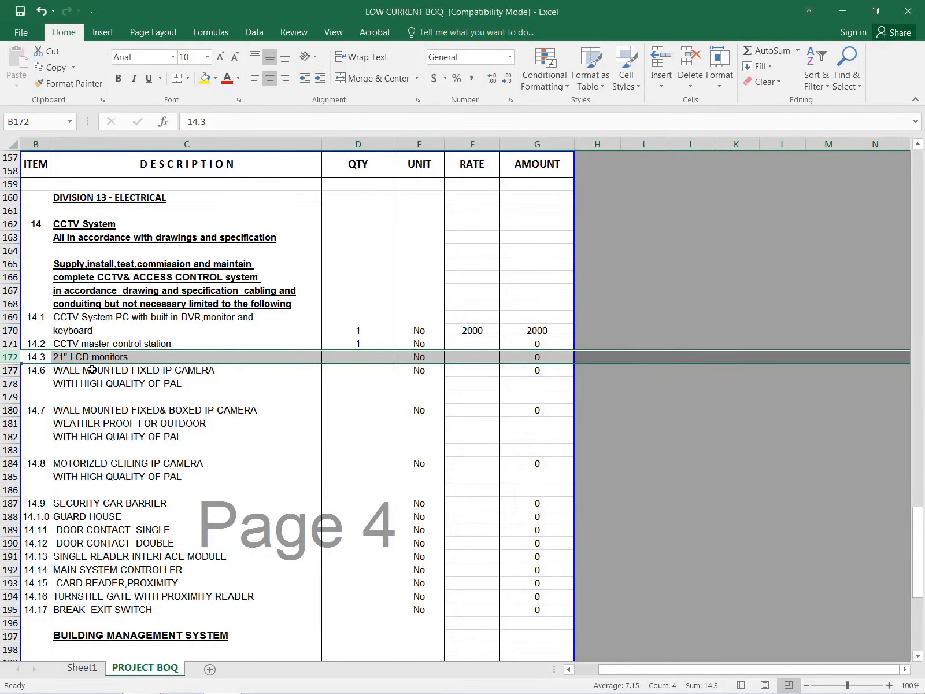
# Step: Check the monitors in the AutoCAD riser diagram, and back in the Excel BOQ set the quantity of 21" LCD monitors to 3
pyautogui.hotkey('alt', 'Tab')
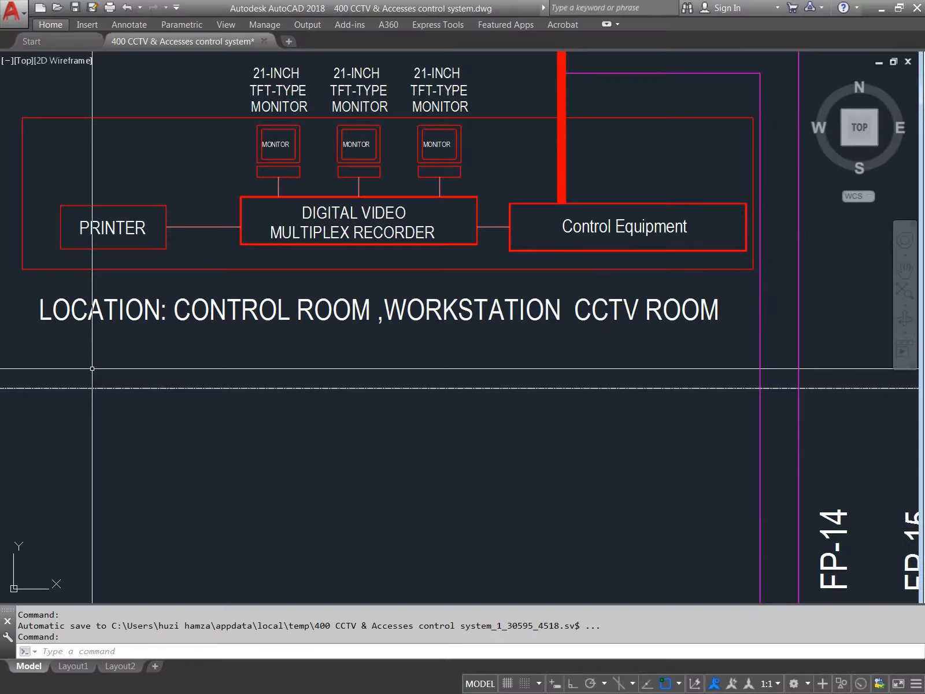
pyautogui.scroll(2, 336, 321)
pyautogui.hotkey('alt', 'Tab')
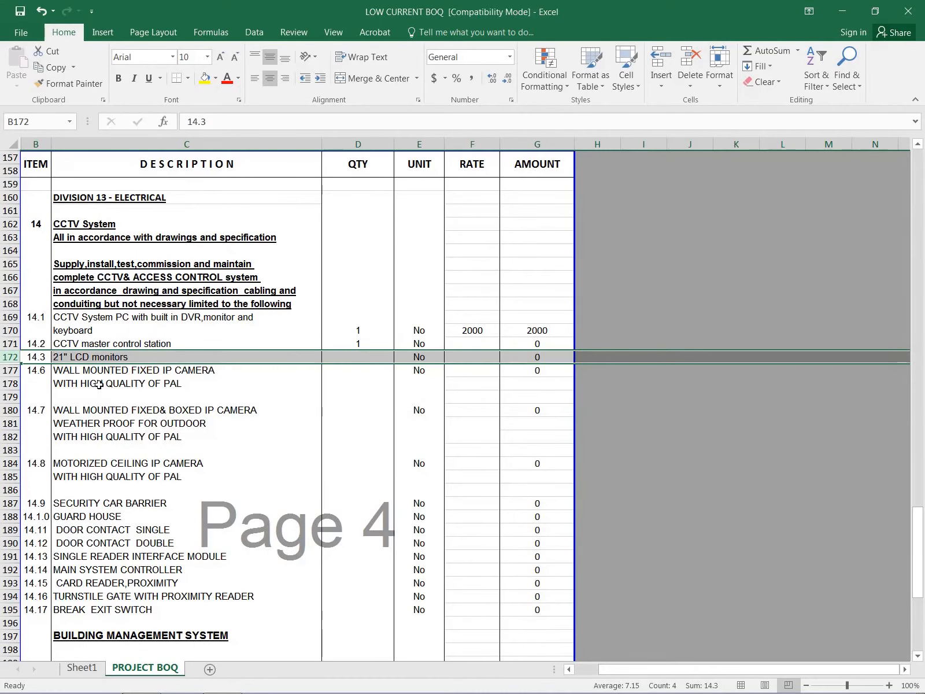
pyautogui.click(366, 355)
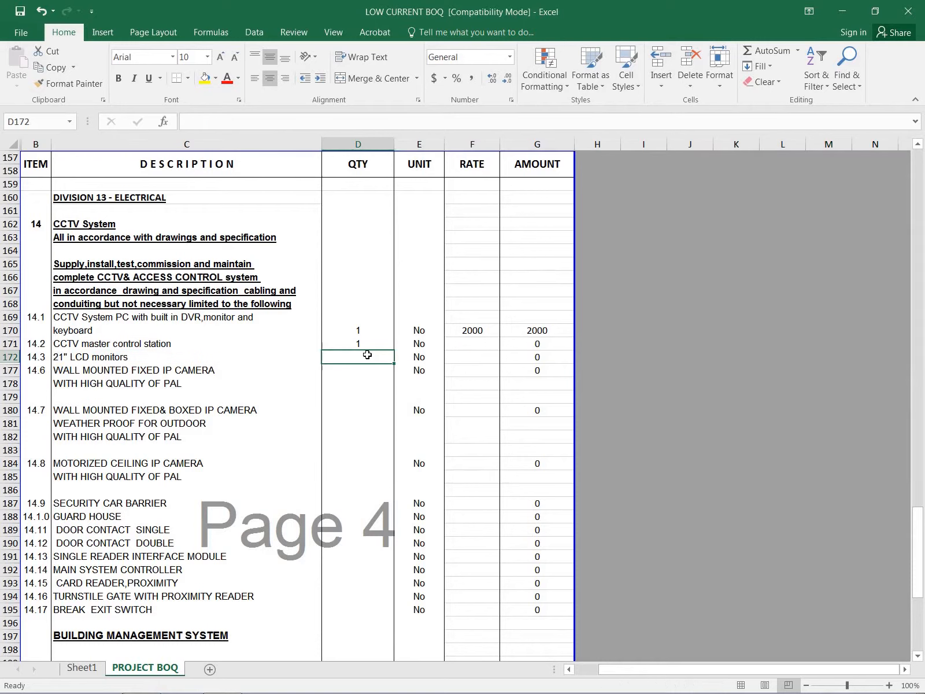
pyautogui.write('3')
pyautogui.press('Return')
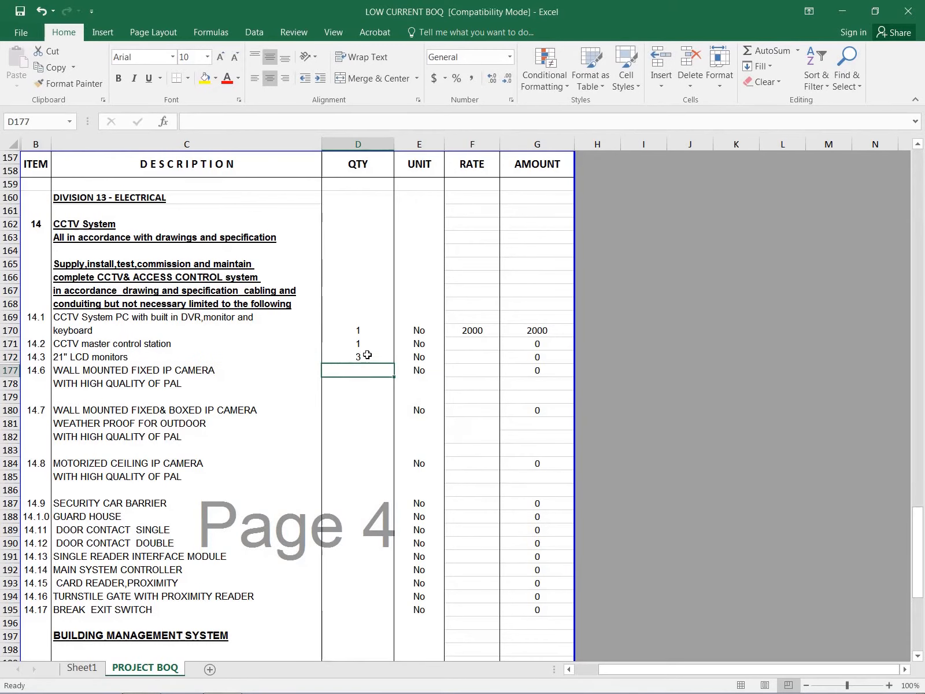
# Step: Set the rate of item 14.3, the 21" LCD monitors, to 700
pyautogui.click(461, 356)
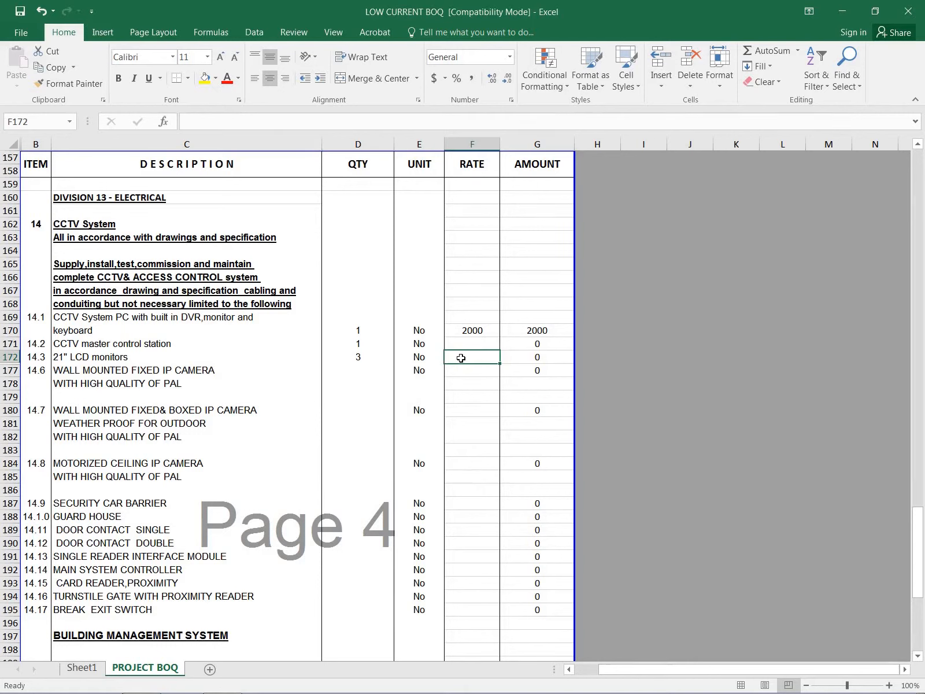
pyautogui.write('500')
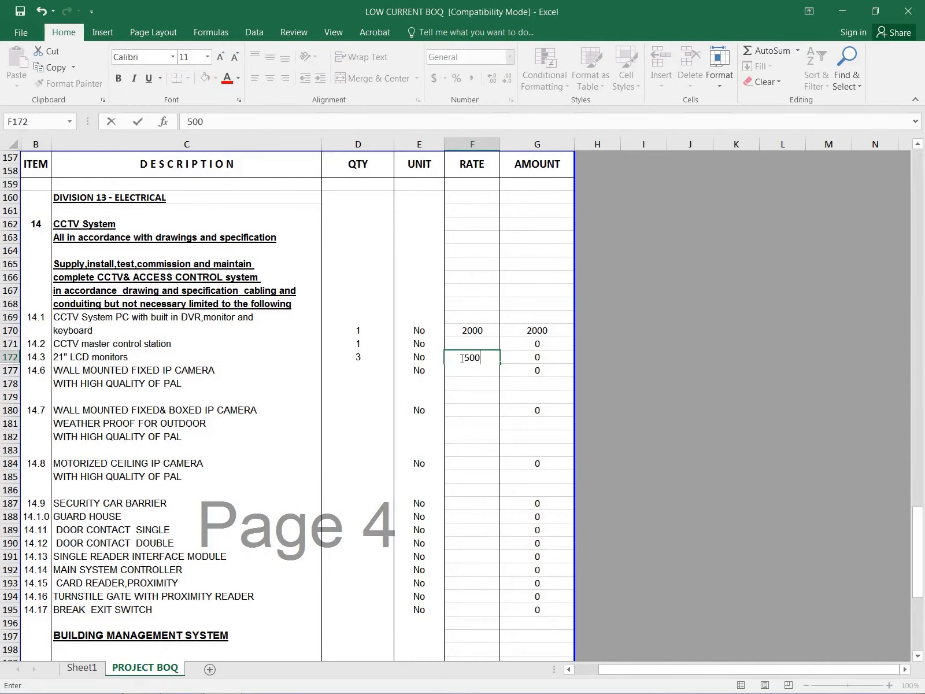
pyautogui.press('BackSpace')
pyautogui.press('BackSpace')
pyautogui.press('BackSpace')
pyautogui.write('700')
pyautogui.press('Return')
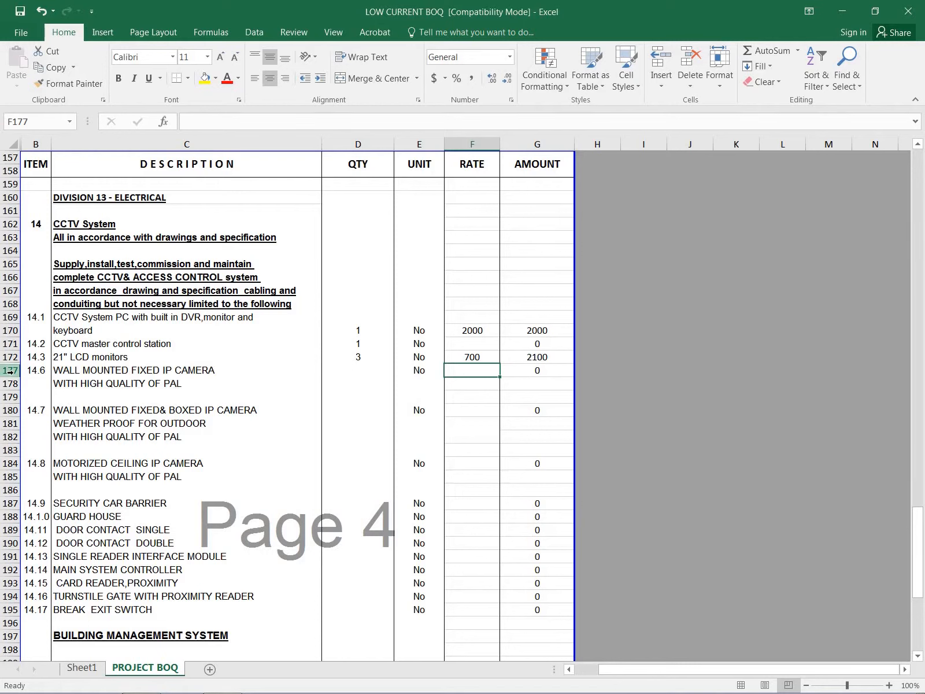
# Step: Mark item 14.6 in the BOQ, then switch to AutoCAD and examine the legend symbol for the wall mounted fixed IP camera
pyautogui.click(83, 379)
pyautogui.moveTo(11, 373); pyautogui.dragTo(13, 383)
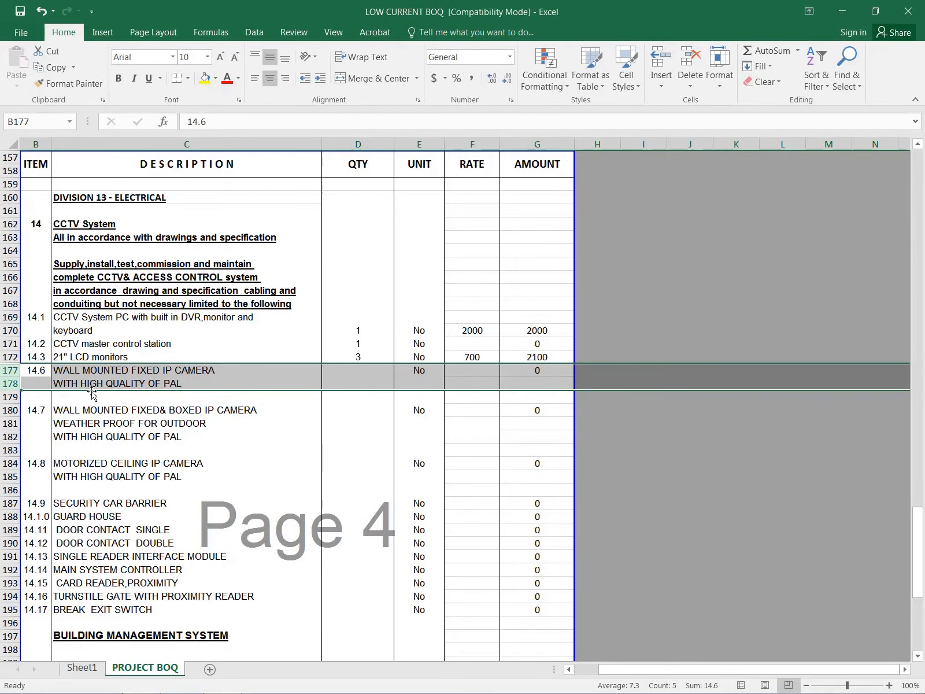
pyautogui.click(223, 678)
pyautogui.scroll(-4, 434, 452)
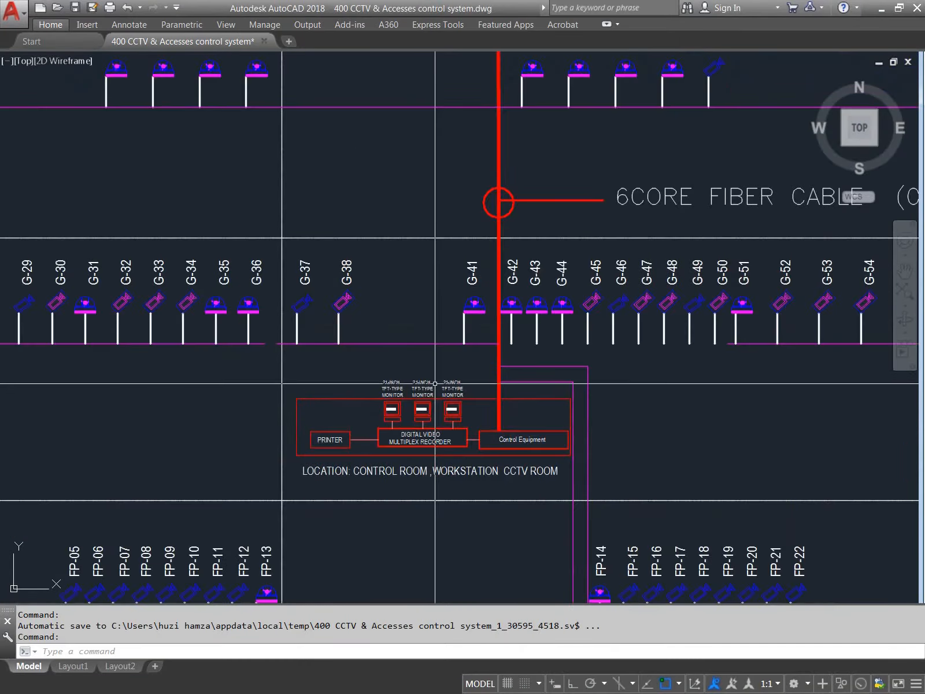
pyautogui.moveTo(350, 334)
pyautogui.mouseDown(button='middle')
pyautogui.moveTo(264, 445)
pyautogui.moveTo(176, 438)
pyautogui.mouseUp(button='middle')
pyautogui.scroll(-4, 532, 334)
pyautogui.moveTo(797, 310); pyautogui.dragTo(318, 401, button='middle')
pyautogui.scroll(6, 513, 341)
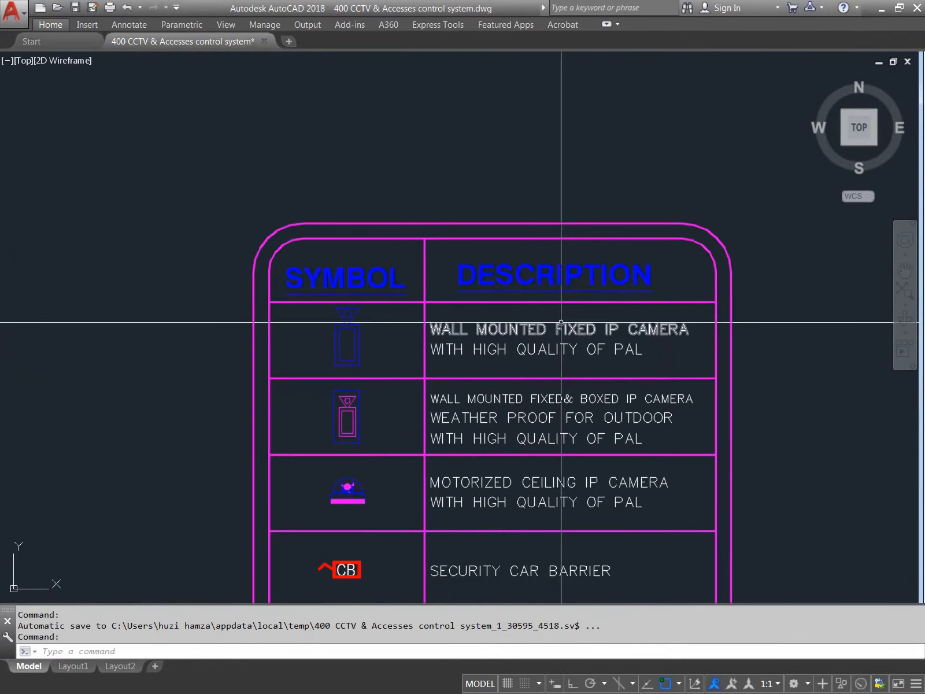
pyautogui.moveTo(524, 342); pyautogui.dragTo(417, 313, button='middle')
pyautogui.scroll(2, 283, 335)
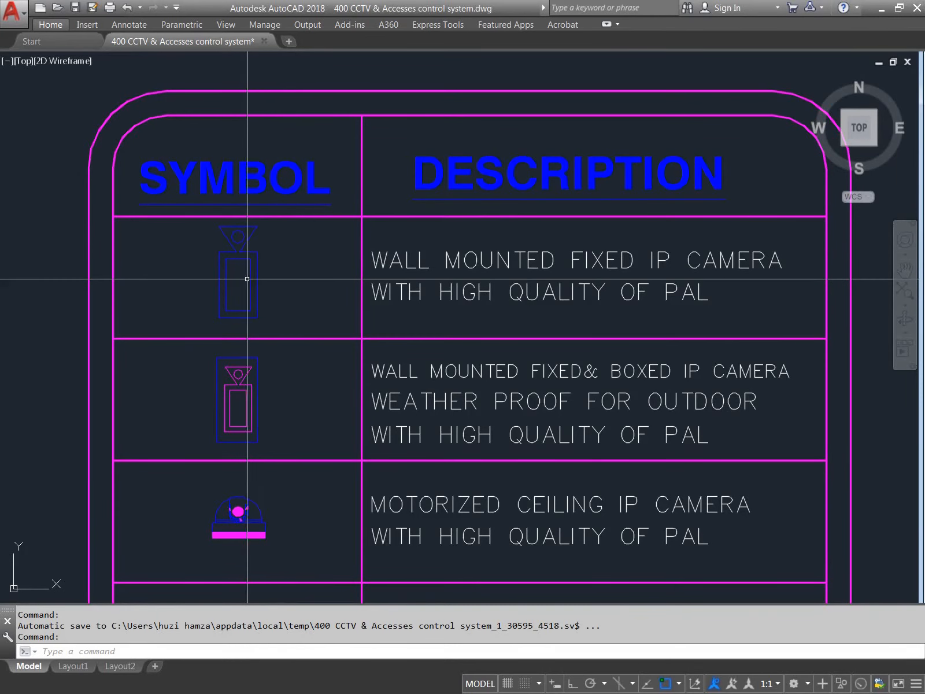
# Step: Start the FILTER command, clear the old criteria and load the properties of the blue fixed camera at G-09 in the riser diagram
pyautogui.scroll(-4, 276, 278)
pyautogui.scroll(-5, 277, 279)
pyautogui.scroll(6, 252, 366)
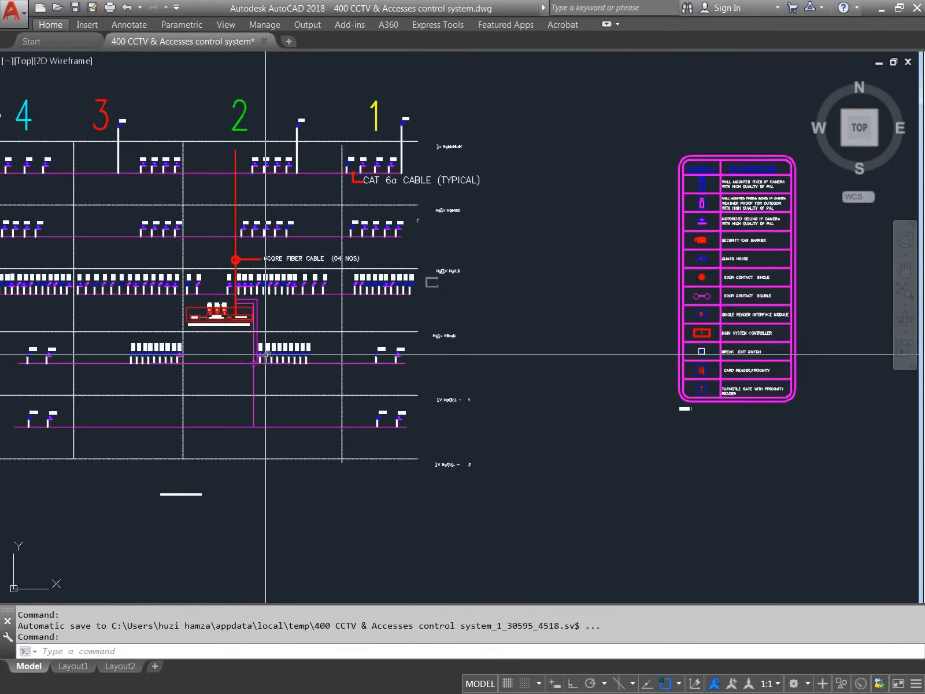
pyautogui.write('F')
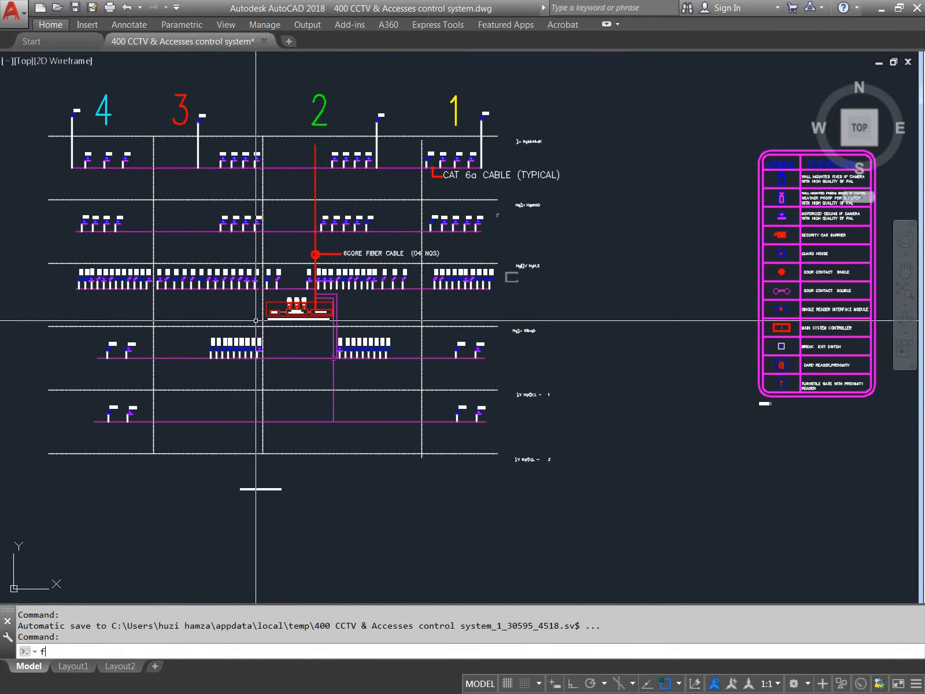
pyautogui.write('I')
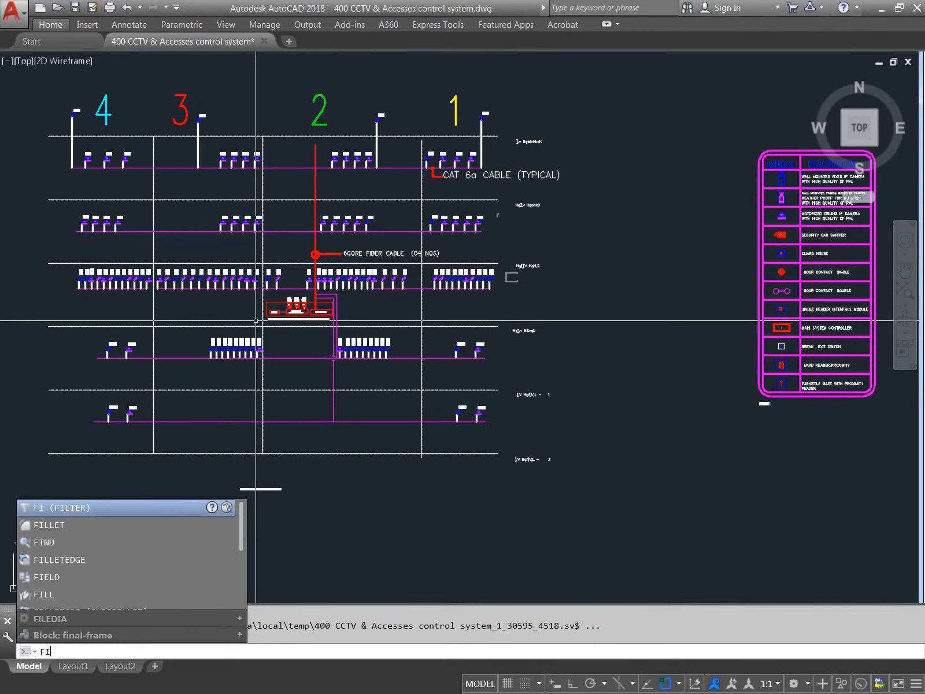
pyautogui.press('Return')
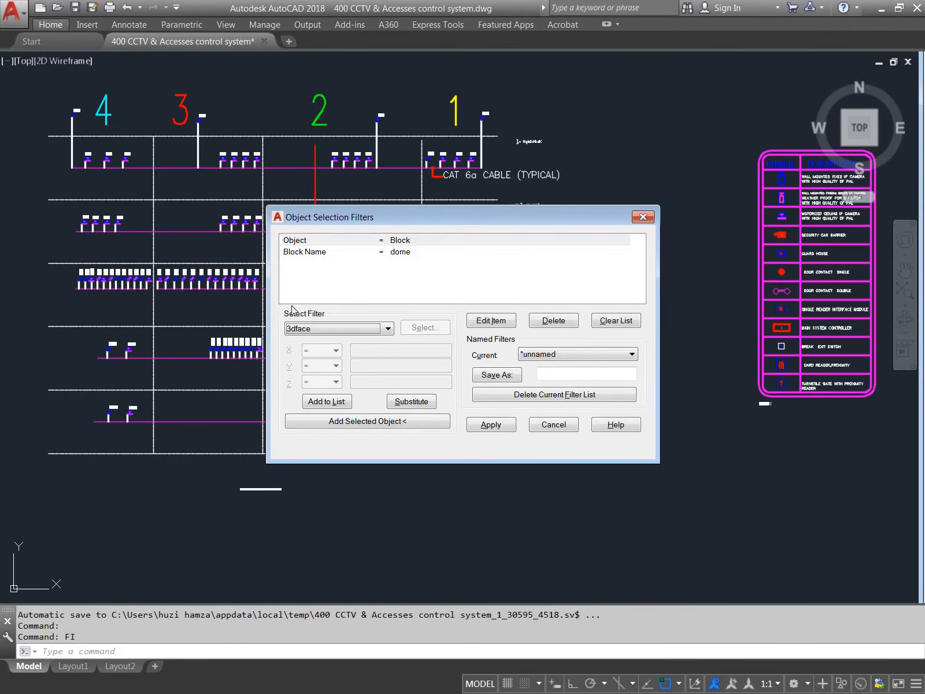
pyautogui.click(622, 326)
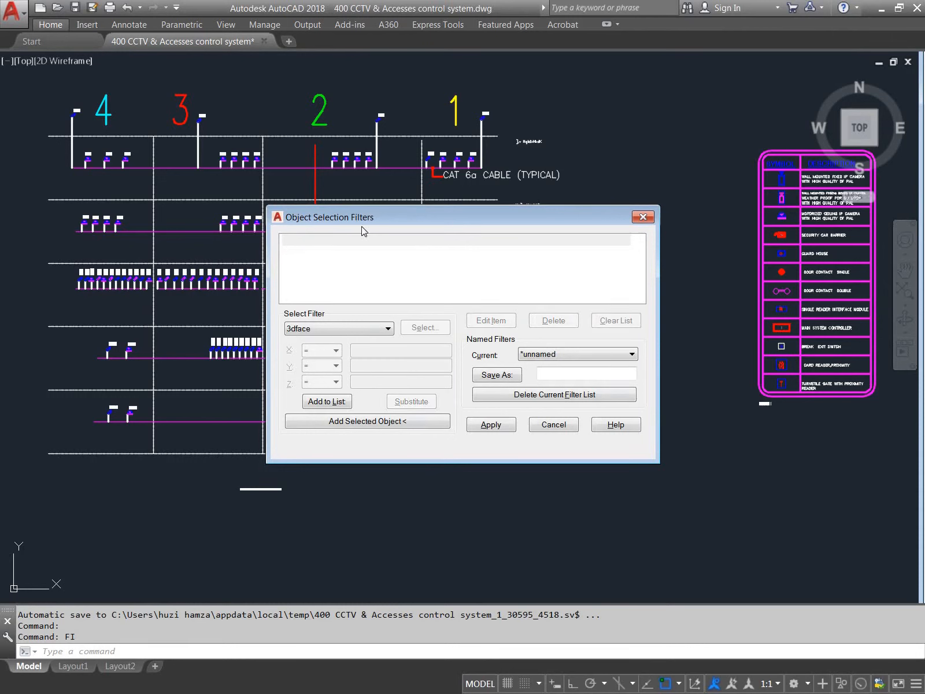
pyautogui.click(491, 425)
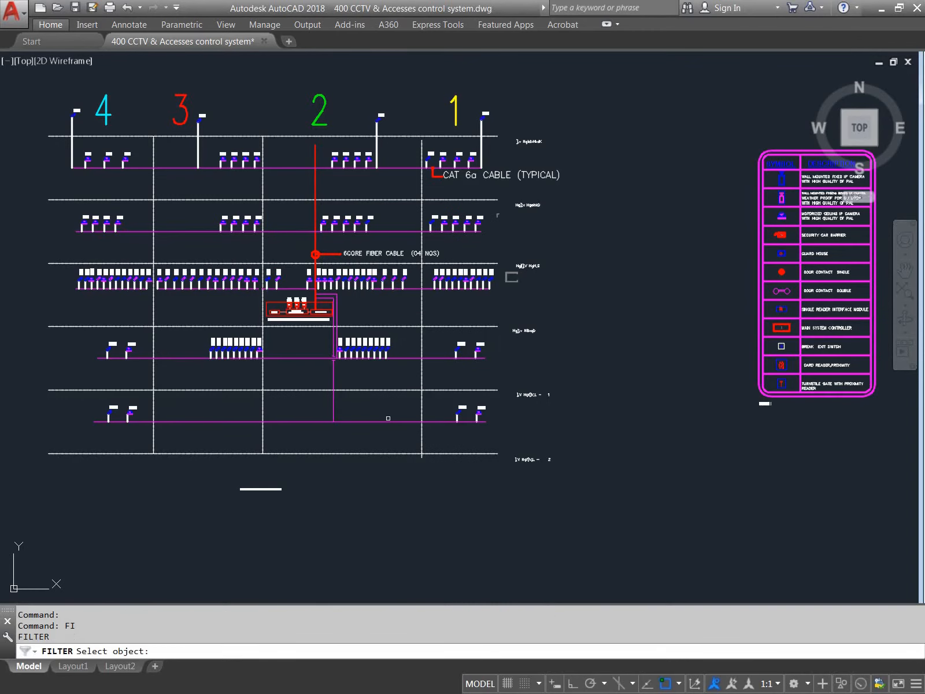
pyautogui.scroll(6, 477, 283)
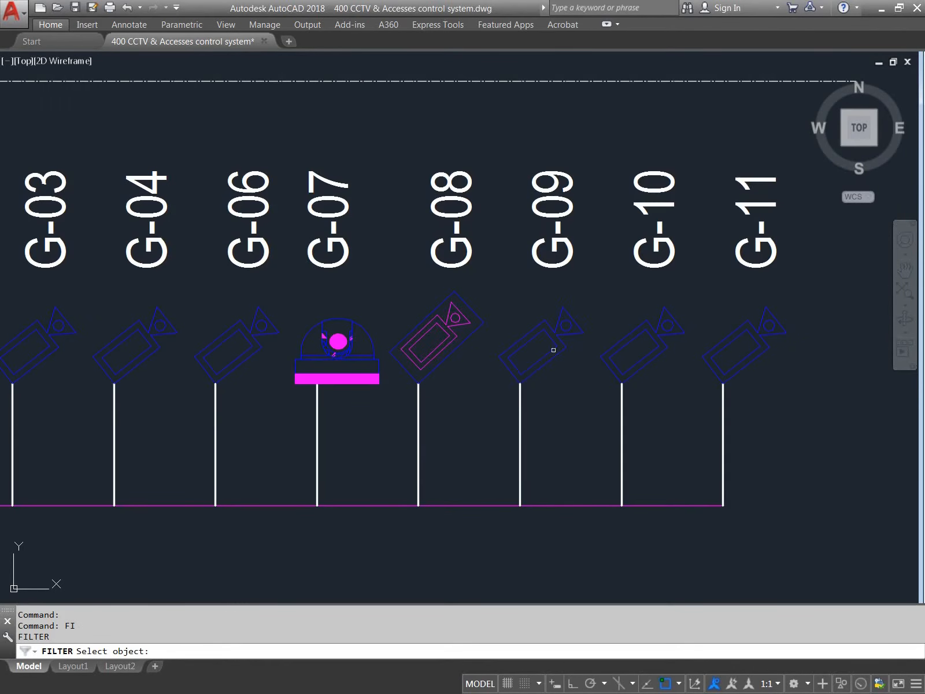
pyautogui.click(551, 340)
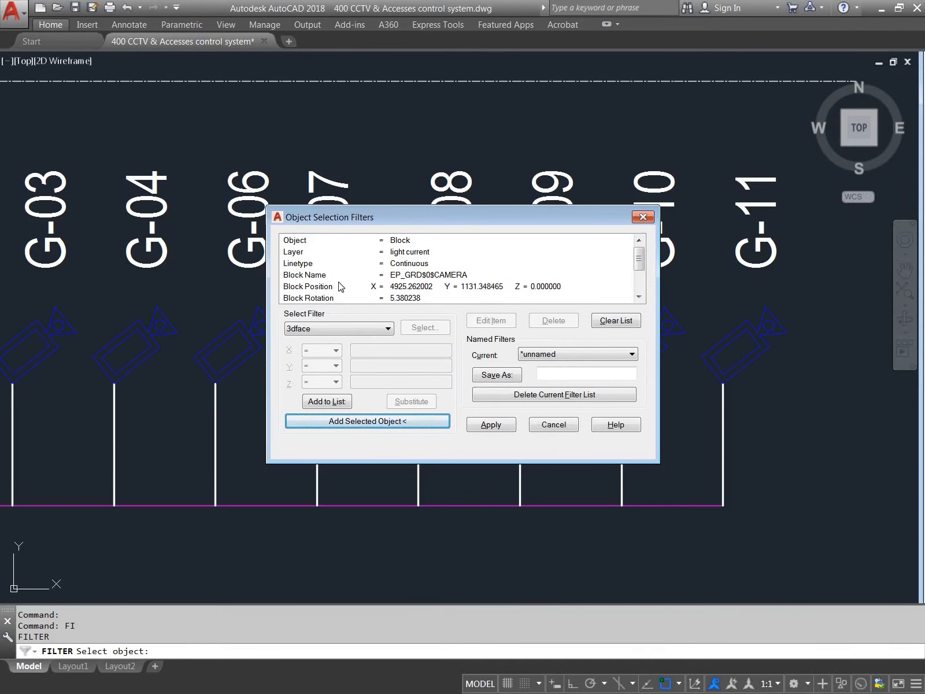
# Step: Reduce the filter criteria to only the block name EP_GRD$0$CAMERA by deleting all the other properties
pyautogui.click(310, 242)
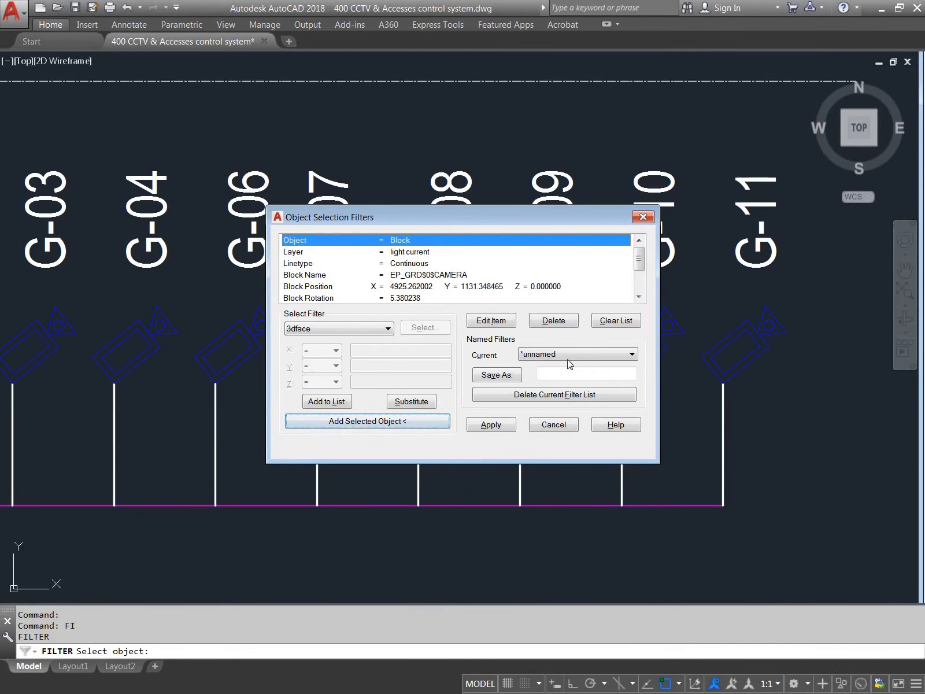
pyautogui.click(553, 320)
pyautogui.click(553, 320)
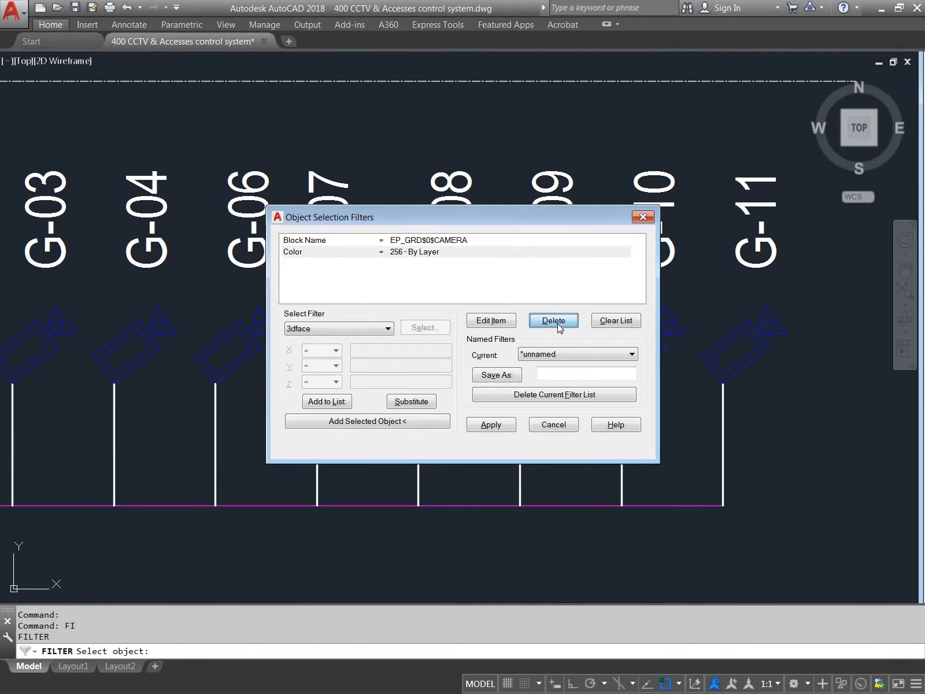
pyautogui.click(552, 320)
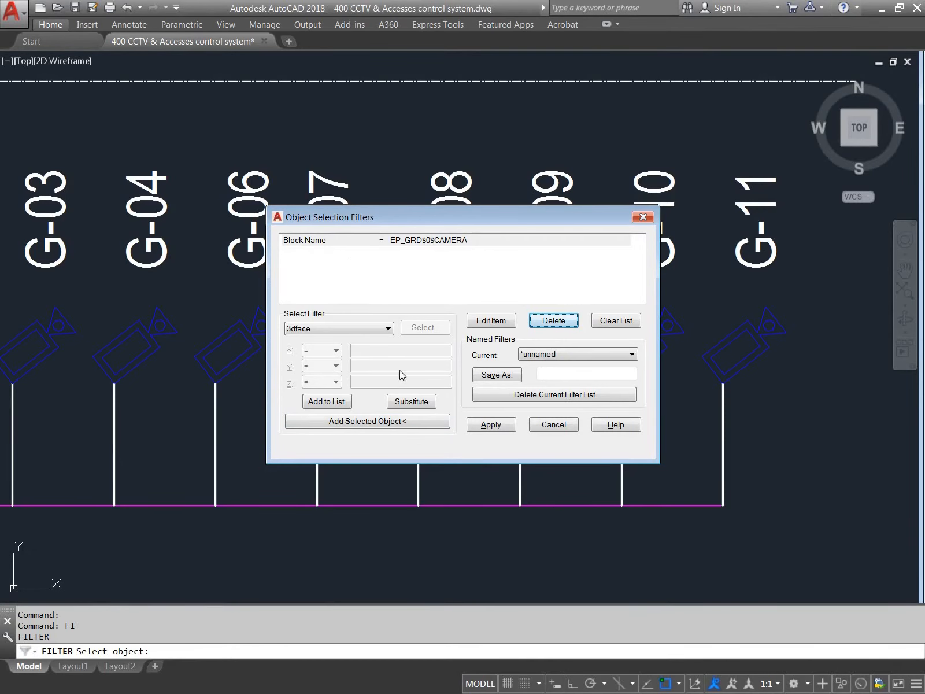
# Step: Apply the filter to the whole riser diagram, leaving out the legend, to select every wall mounted fixed camera
pyautogui.click(492, 425)
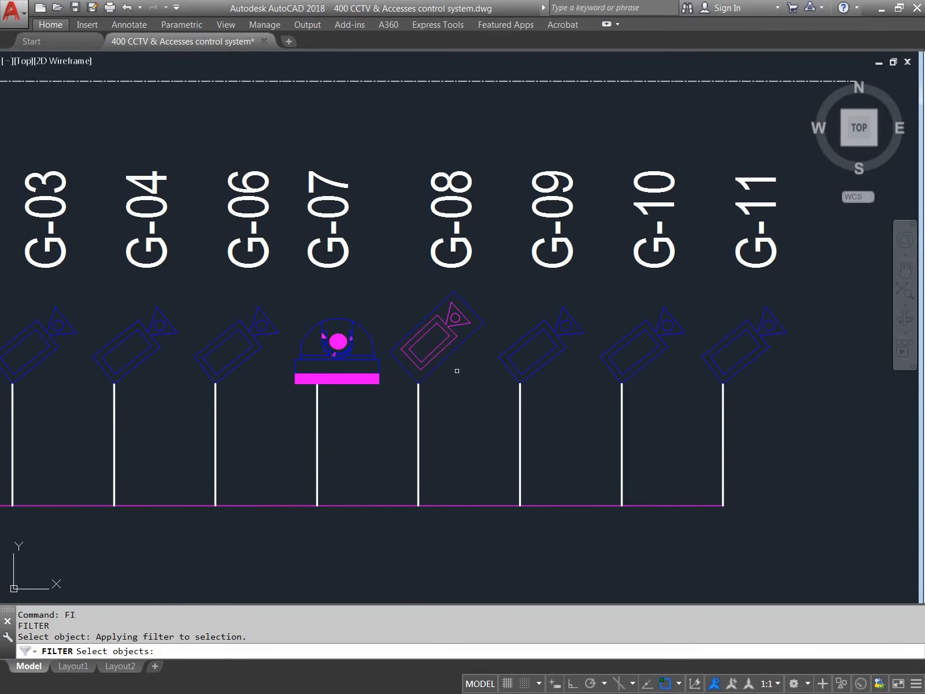
pyautogui.scroll(-10, 465, 399)
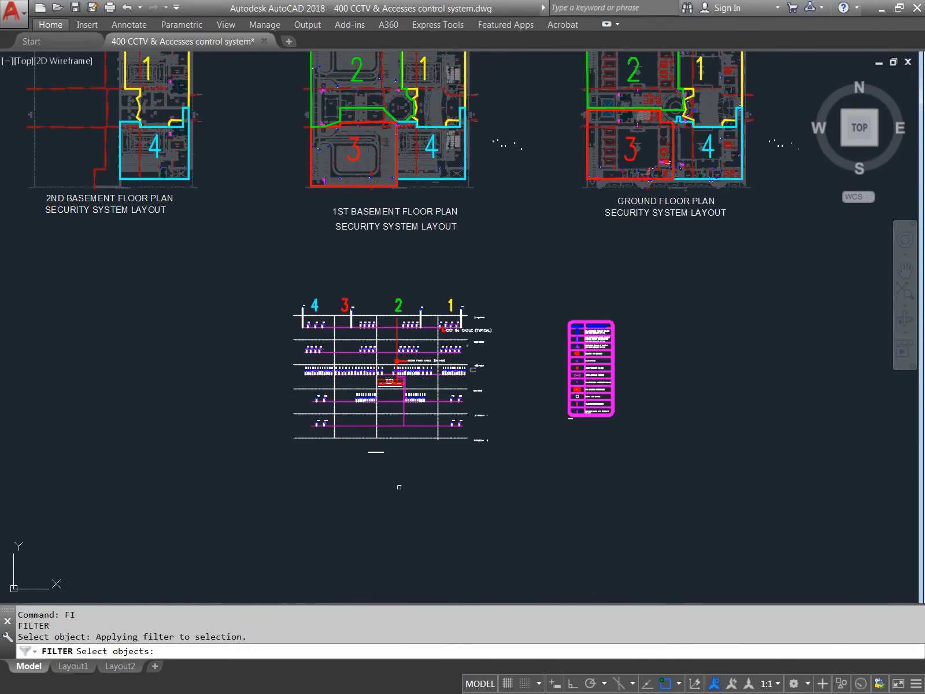
pyautogui.scroll(-3, 419, 298)
pyautogui.scroll(2, 497, 254)
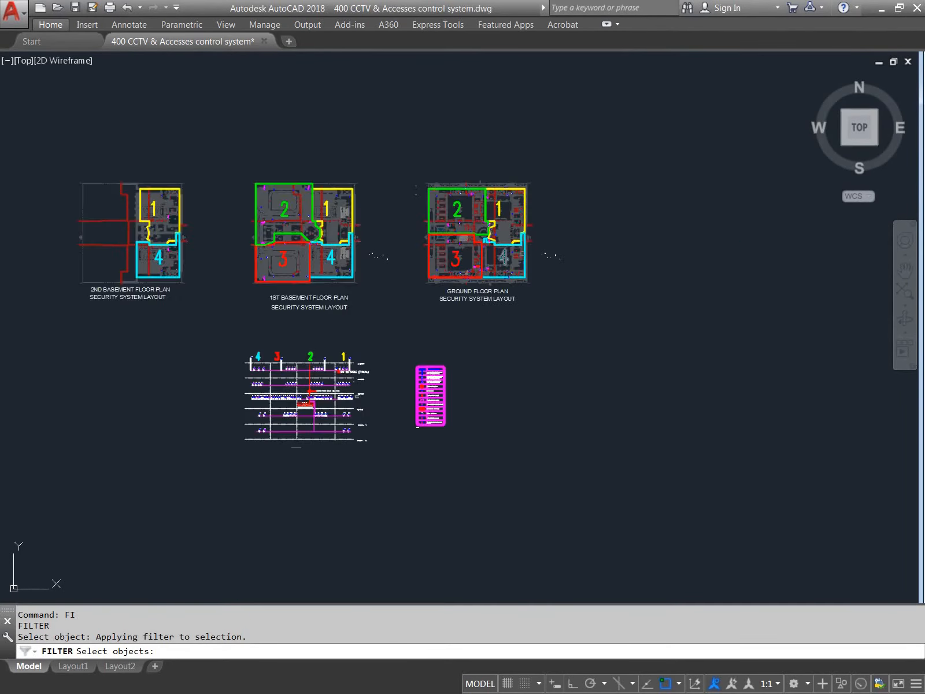
pyautogui.scroll(4, 285, 445)
pyautogui.click(518, 181)
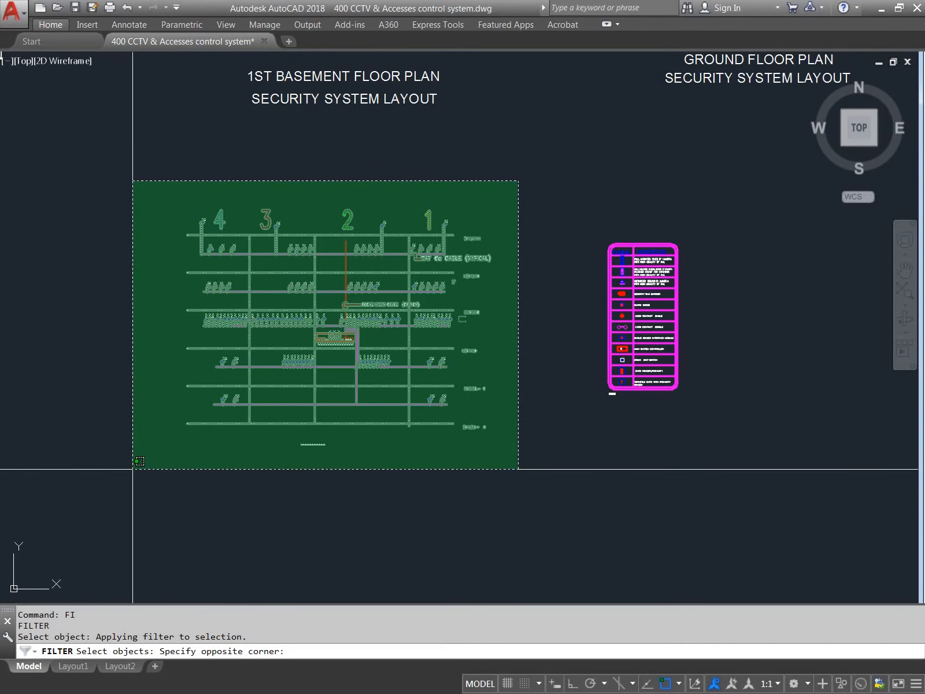
pyautogui.click(133, 468)
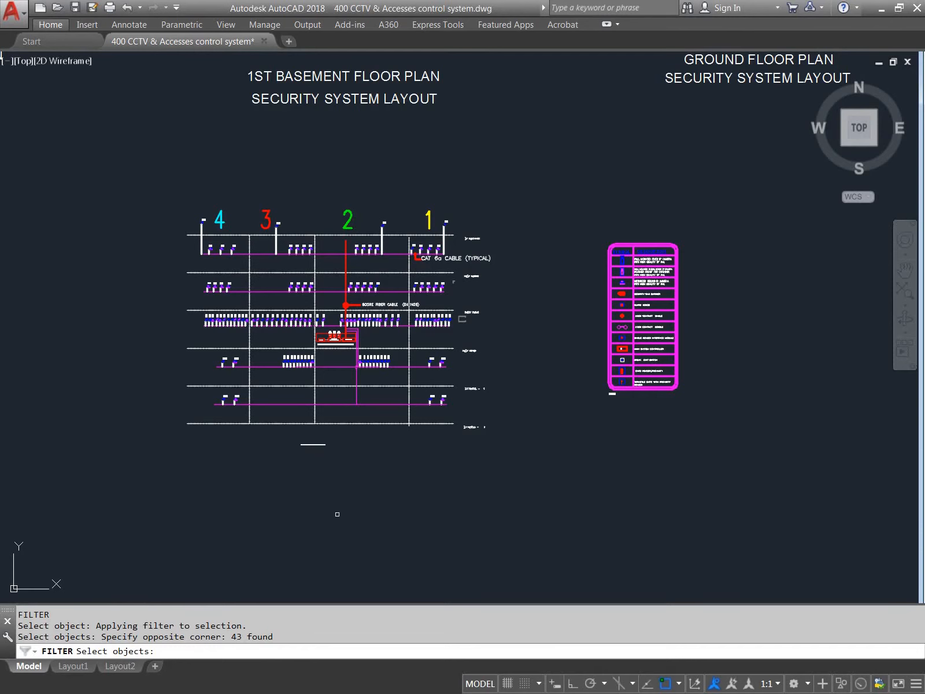
pyautogui.press('Return')
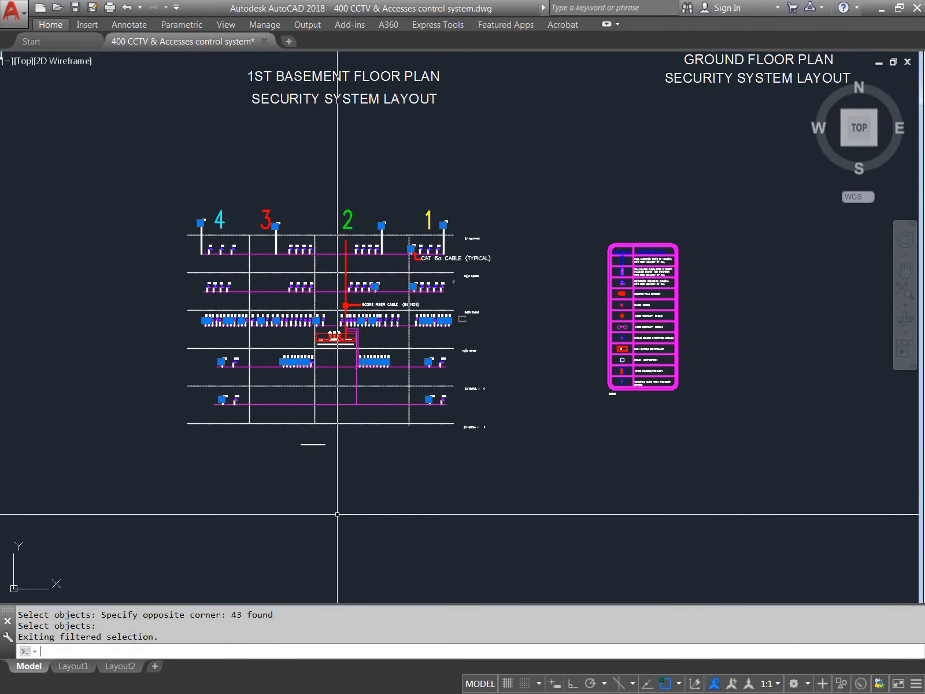
# Step: Inspect the selected fixed cameras on the different floors of the riser diagram
pyautogui.scroll(12, 228, 360)
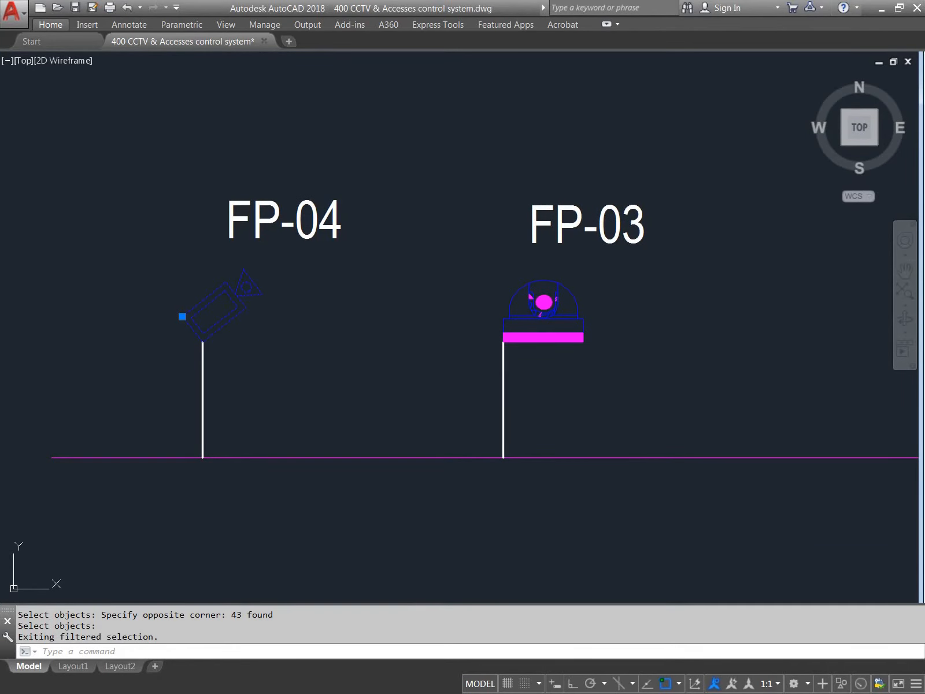
pyautogui.scroll(-8, 355, 368)
pyautogui.moveTo(446, 405); pyautogui.dragTo(138, 407, button='middle')
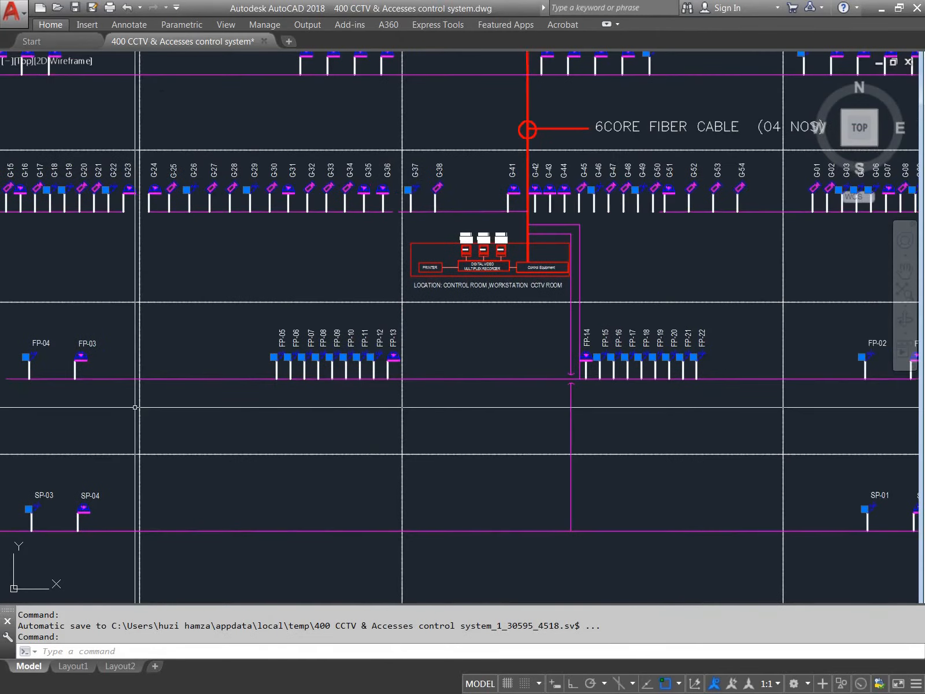
pyautogui.scroll(-4, 404, 384)
pyautogui.moveTo(475, 401)
pyautogui.mouseDown(button='middle')
pyautogui.moveTo(264, 401)
pyautogui.moveTo(342, 408)
pyautogui.mouseUp(button='middle')
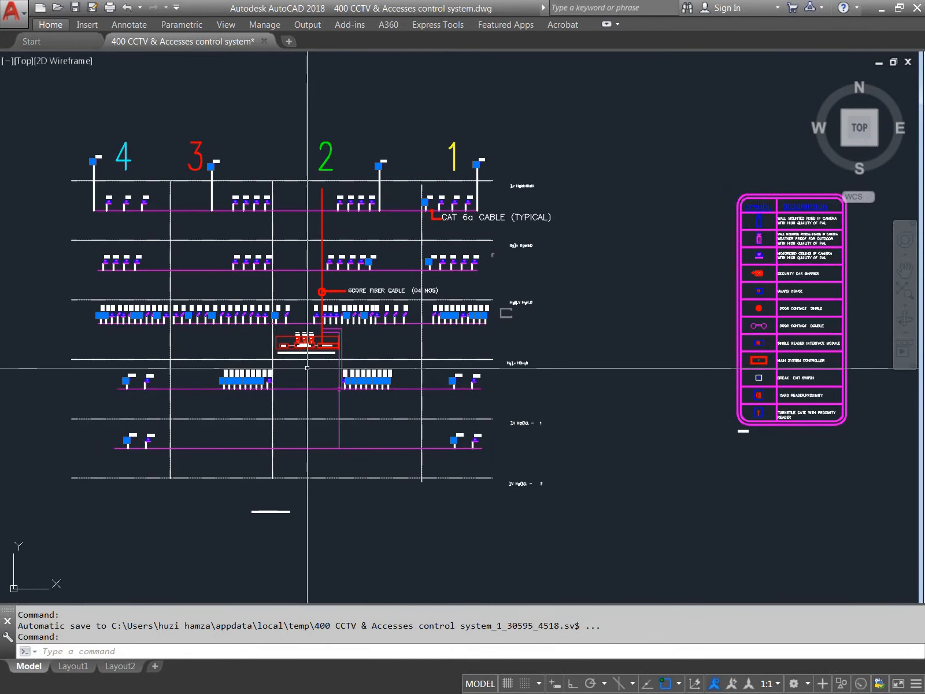
pyautogui.moveTo(287, 348); pyautogui.dragTo(498, 353, button='middle')
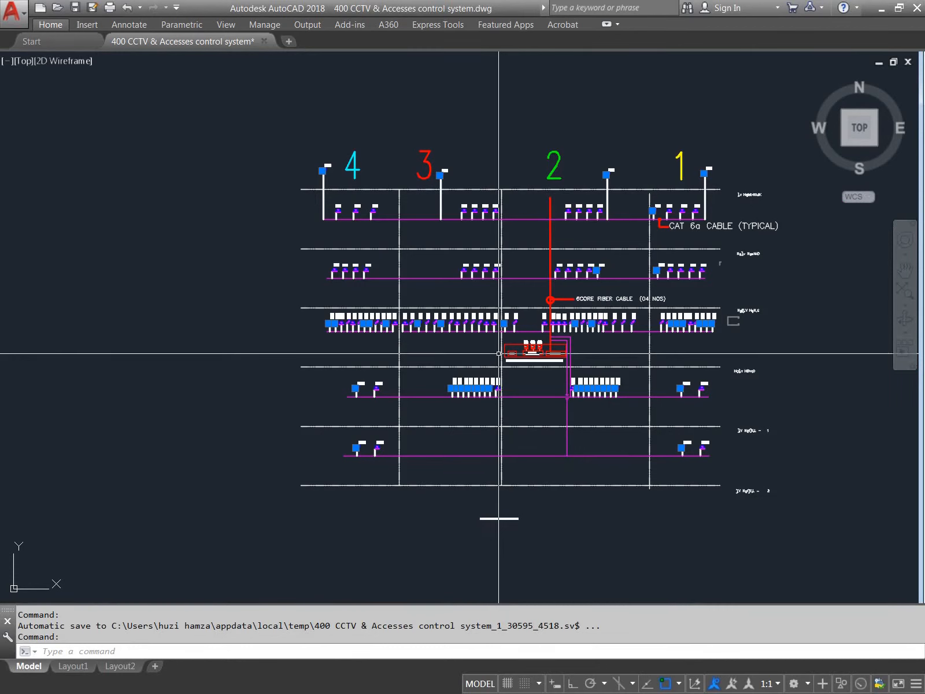
pyautogui.scroll(-2, 495, 359)
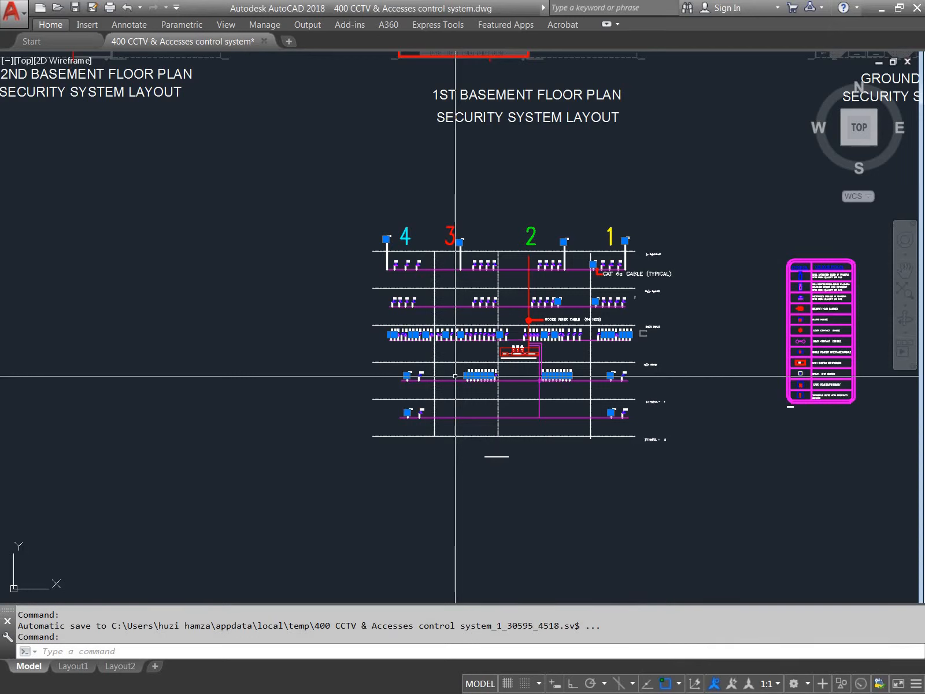
# Step: Move the selected fixed cameras out of the riser diagram into the empty space to its left and check the moved symbols
pyautogui.write('M')
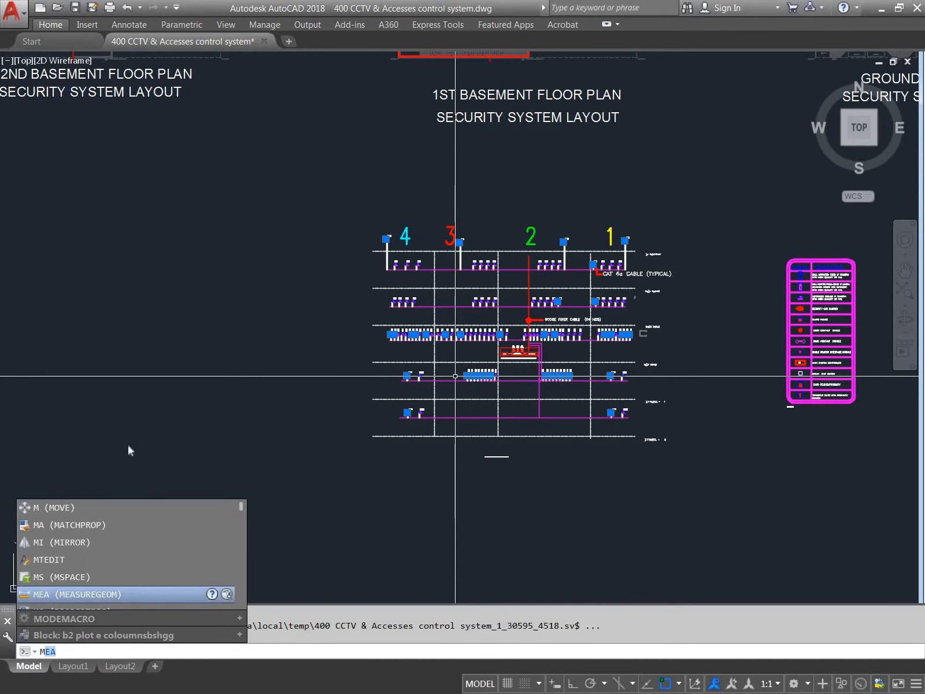
pyautogui.click(54, 508)
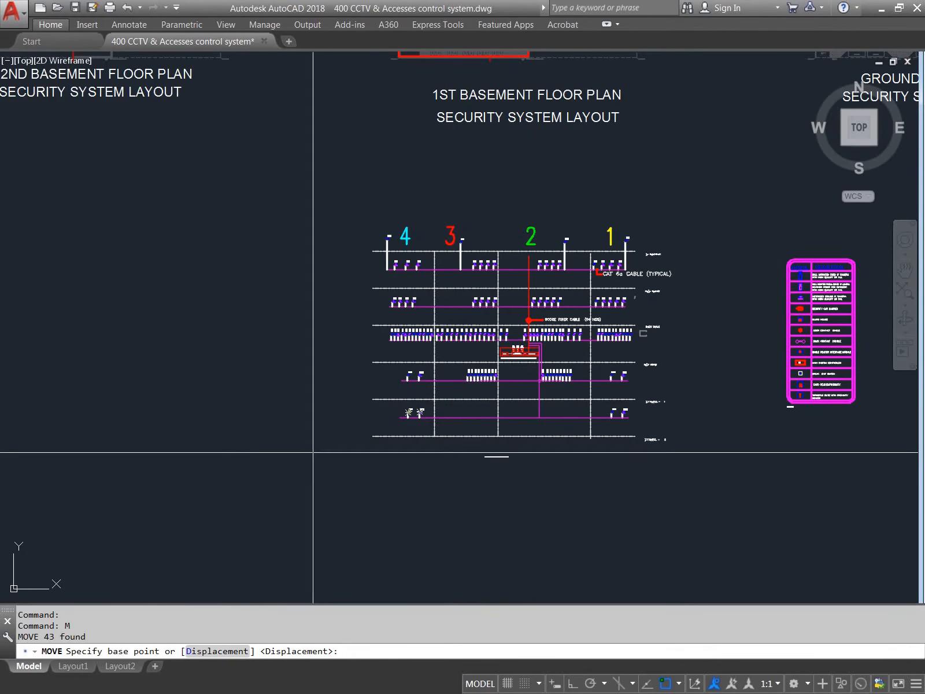
pyautogui.click(320, 425)
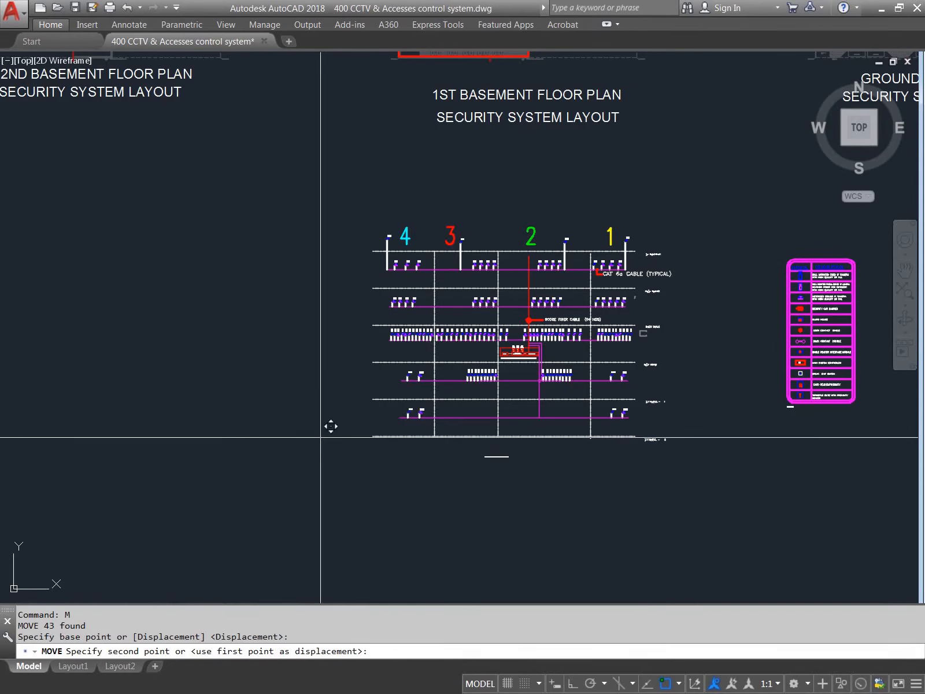
pyautogui.scroll(-2, 270, 459)
pyautogui.scroll(-2, 270, 459)
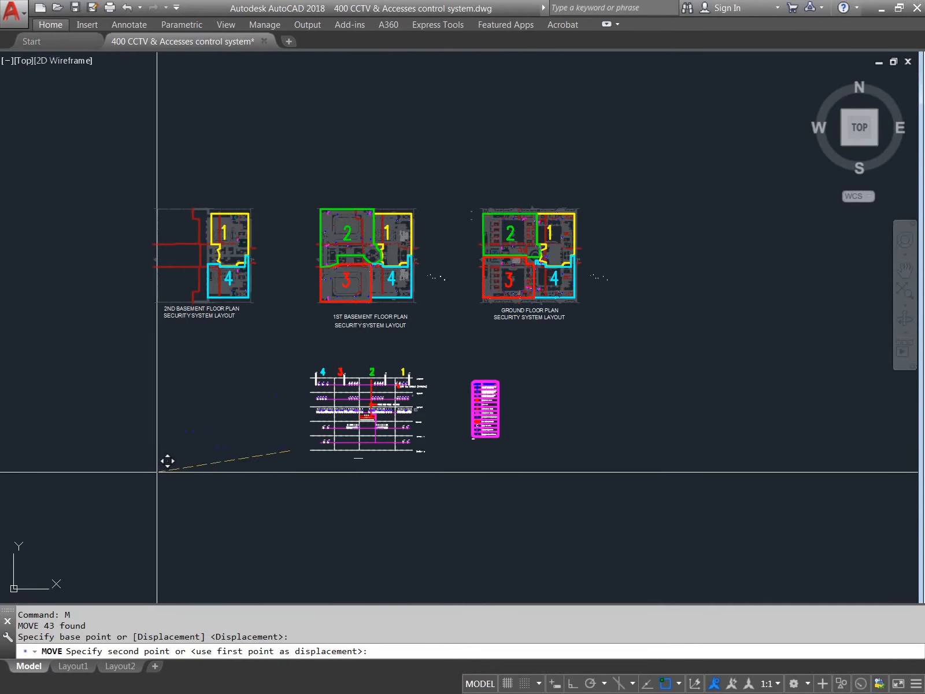
pyautogui.click(93, 476)
pyautogui.scroll(8, 185, 457)
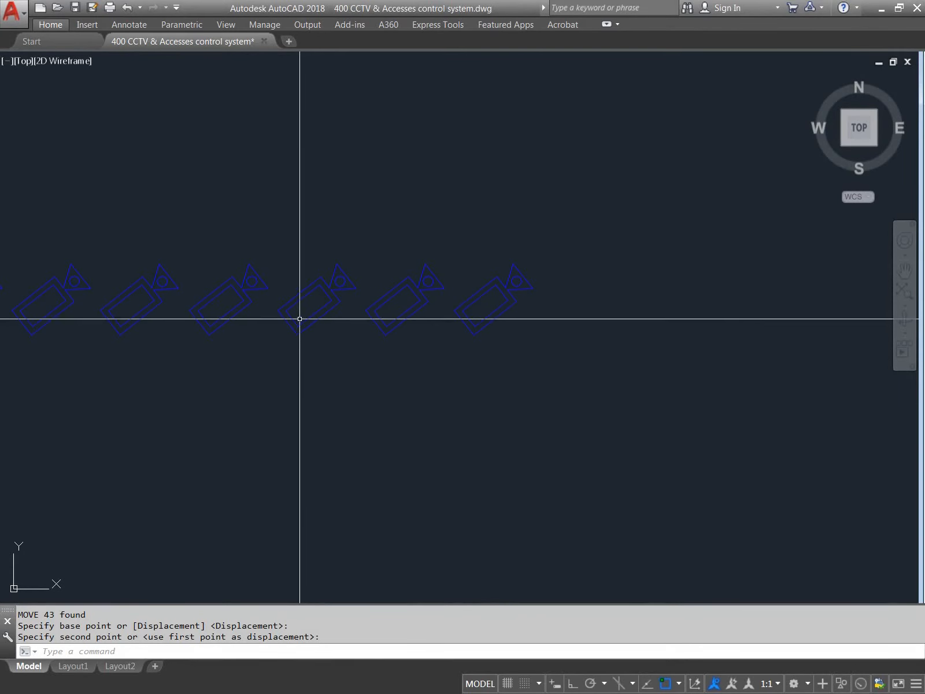
pyautogui.scroll(-5, 319, 316)
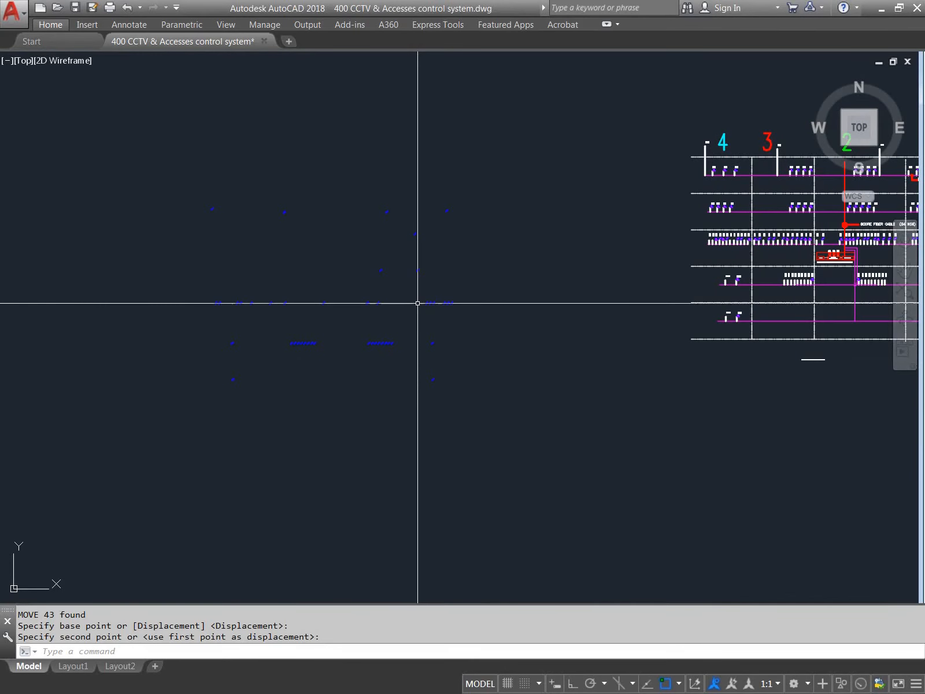
pyautogui.click(418, 303)
pyautogui.write('m')
pyautogui.press('Return')
# Step: Switch back to the Excel BOQ and set the quantity of item 14.6, the wall mounted fixed IP camera, to 43
pyautogui.hotkey('alt', 'Tab')
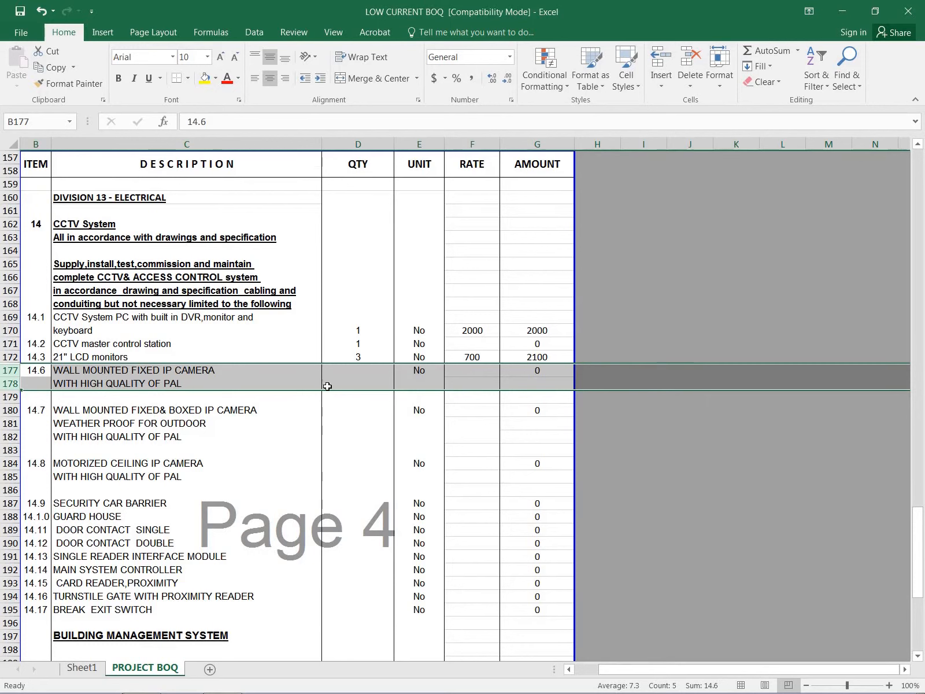
pyautogui.click(360, 374)
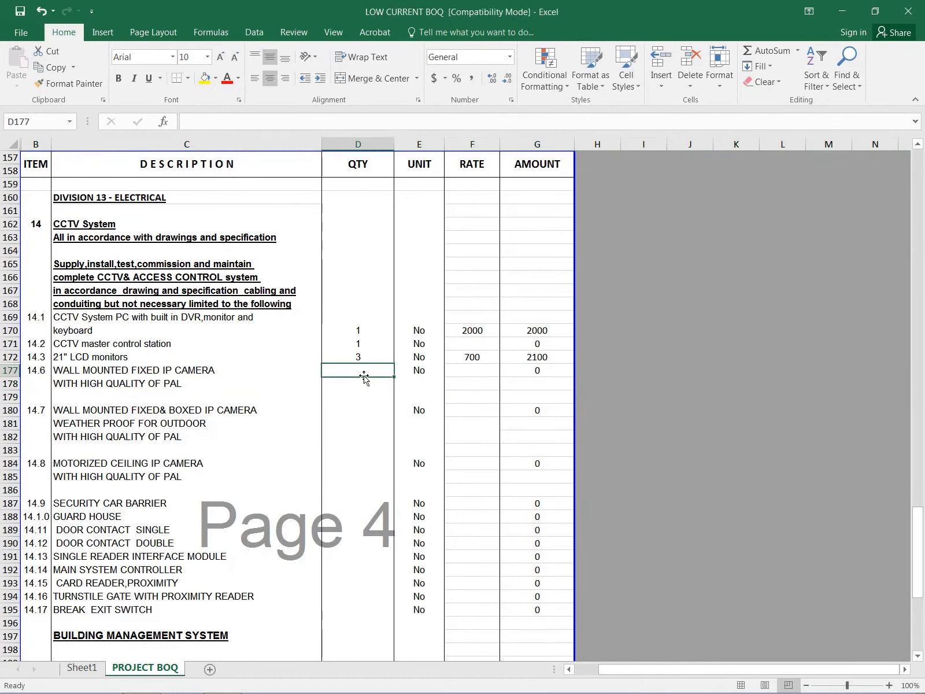
pyautogui.write('43')
pyautogui.press('Return')
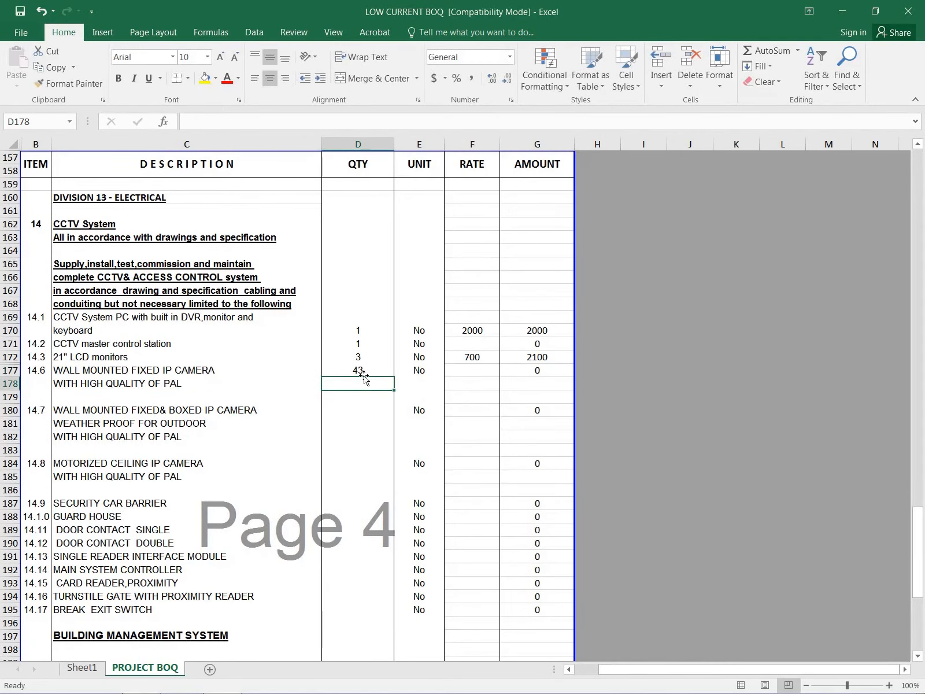
# Step: Set the rate of item 14.6, the wall mounted fixed IP camera, to 250 and highlight the row of item 14.7
pyautogui.click(490, 374)
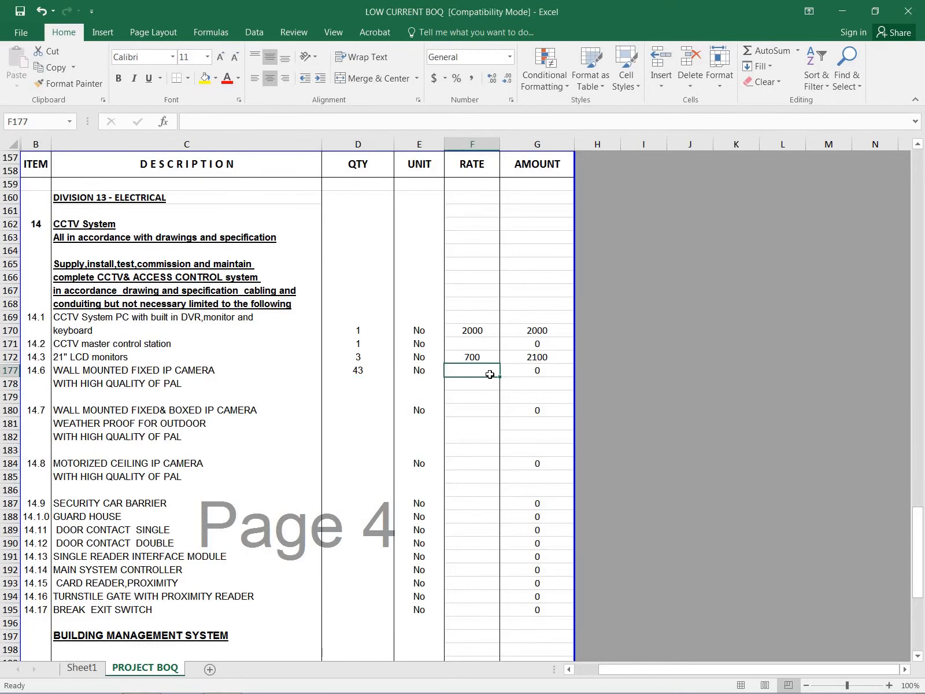
pyautogui.write('250')
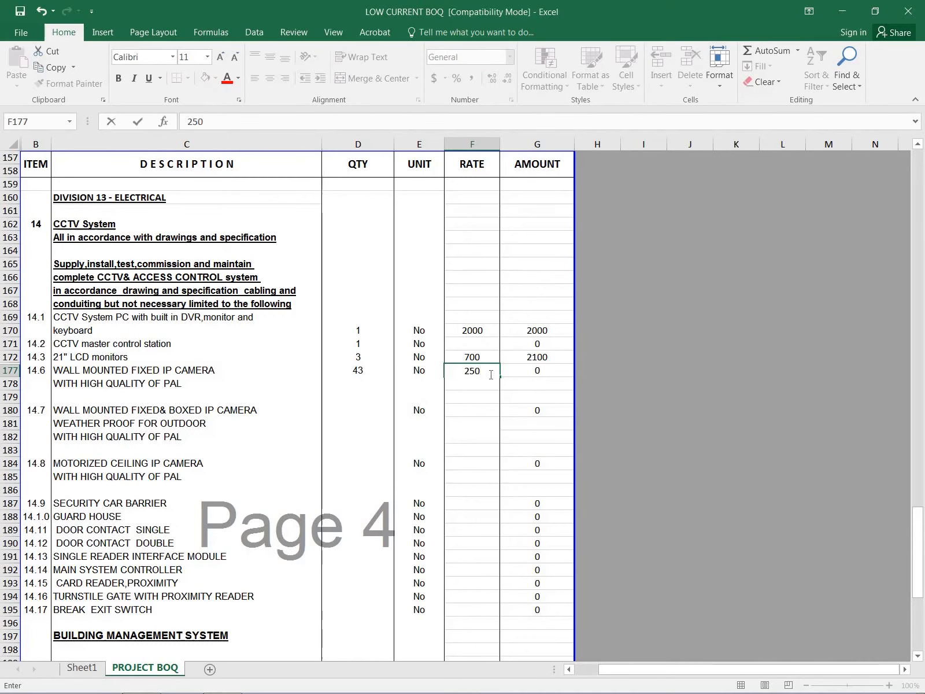
pyautogui.press('Return')
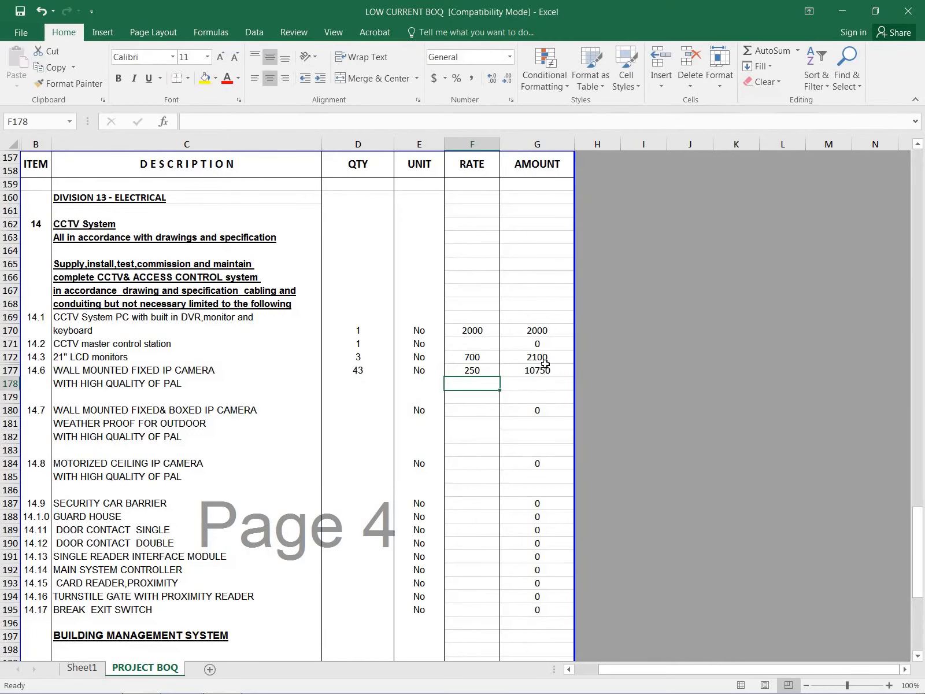
pyautogui.click(10, 410)
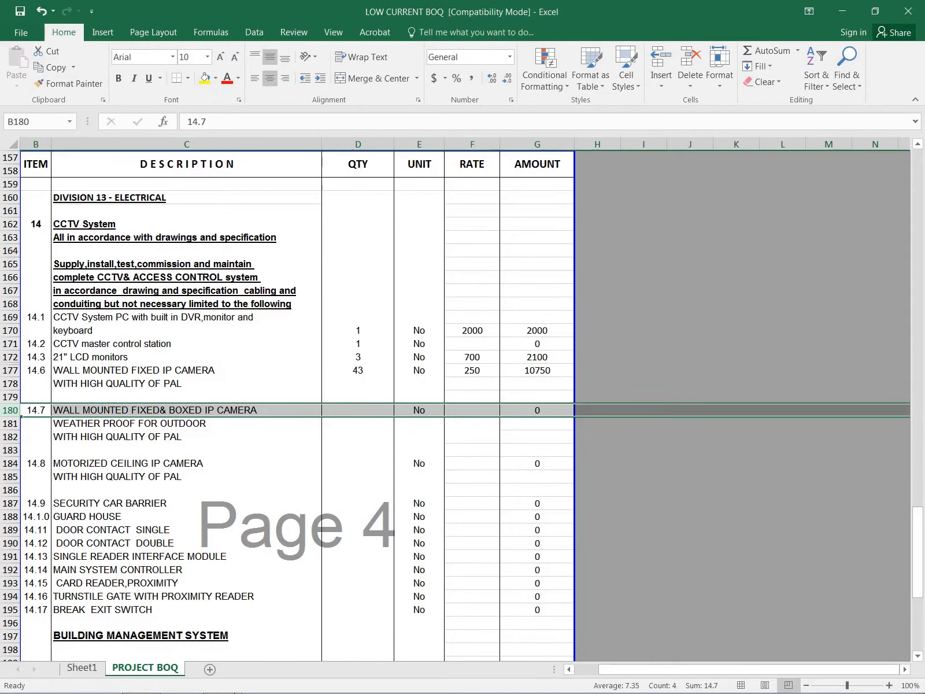
# Step: Switch to the AutoCAD drawing and replace the old selection filter criteria with those of the boxed camera symbol at G-02 in the riser diagram
pyautogui.hotkey('alt', 'Tab')
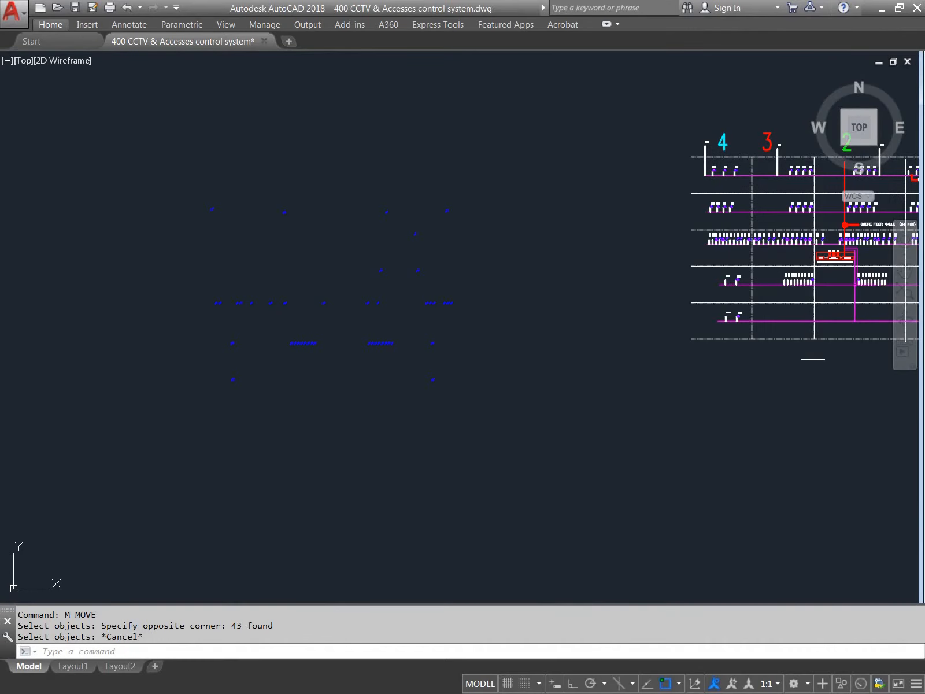
pyautogui.moveTo(549, 376); pyautogui.dragTo(103, 419, button='middle')
pyautogui.scroll(5, 428, 304)
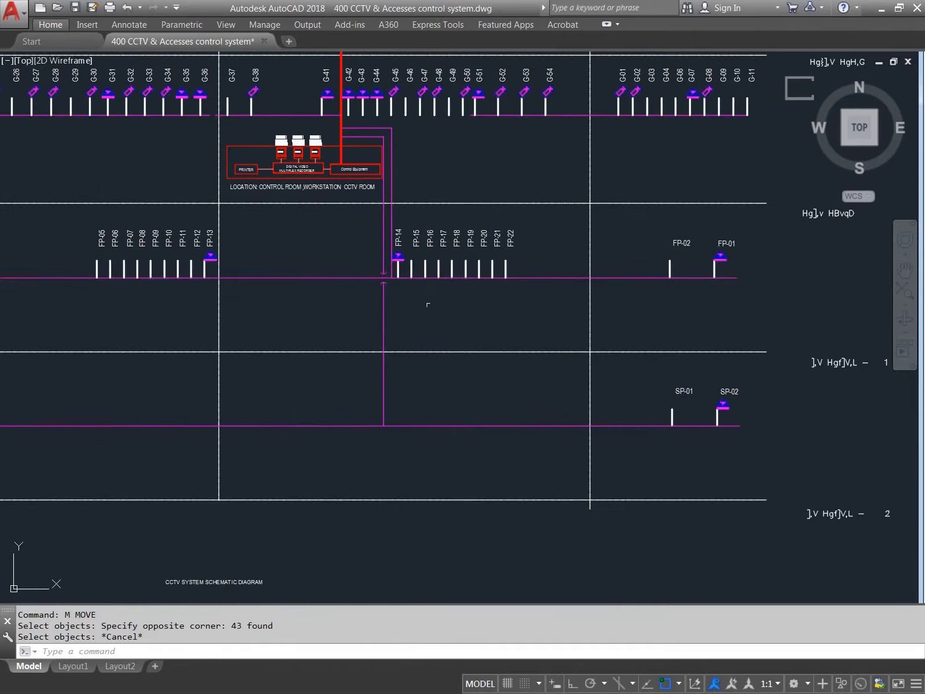
pyautogui.moveTo(449, 264); pyautogui.dragTo(430, 319, button='middle')
pyautogui.moveTo(688, 345); pyautogui.dragTo(593, 351, button='middle')
pyautogui.moveTo(552, 220); pyautogui.dragTo(517, 357, button='middle')
pyautogui.scroll(6, 491, 287)
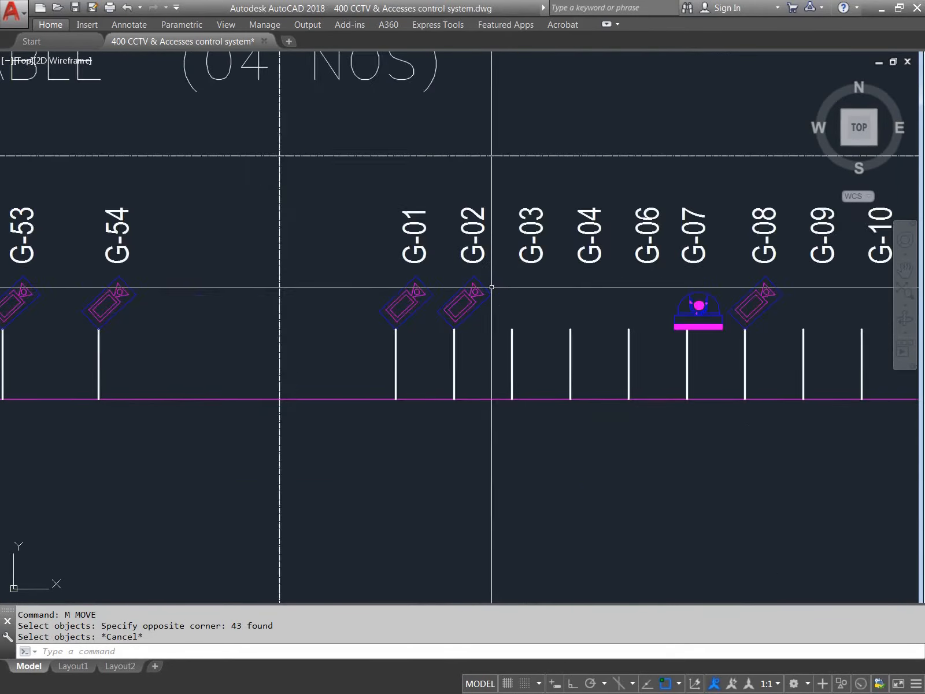
pyautogui.scroll(4, 465, 313)
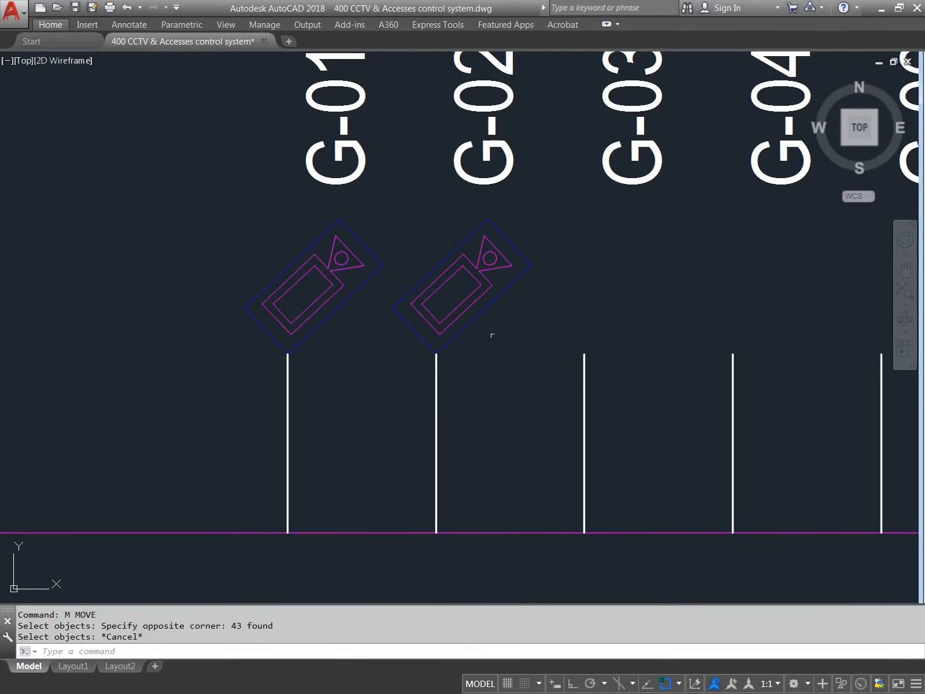
pyautogui.write('f')
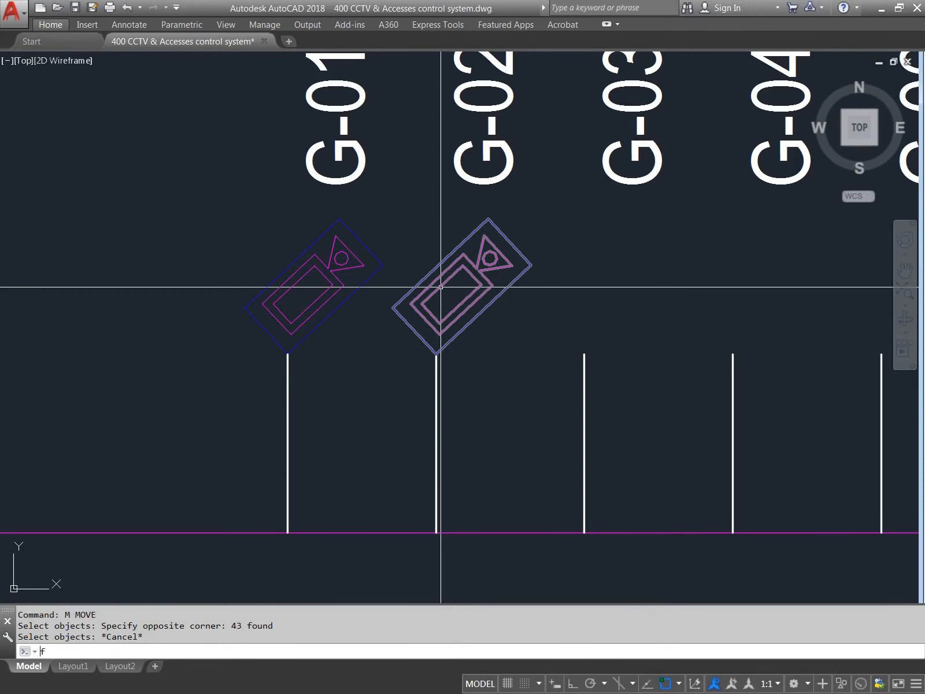
pyautogui.write('i')
pyautogui.press('Return')
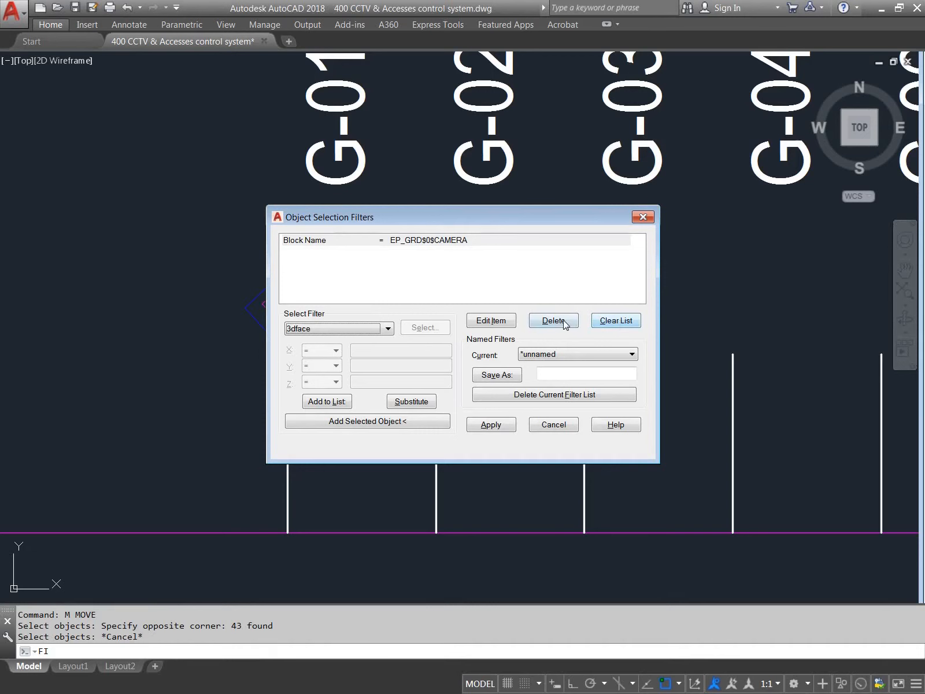
pyautogui.click(616, 321)
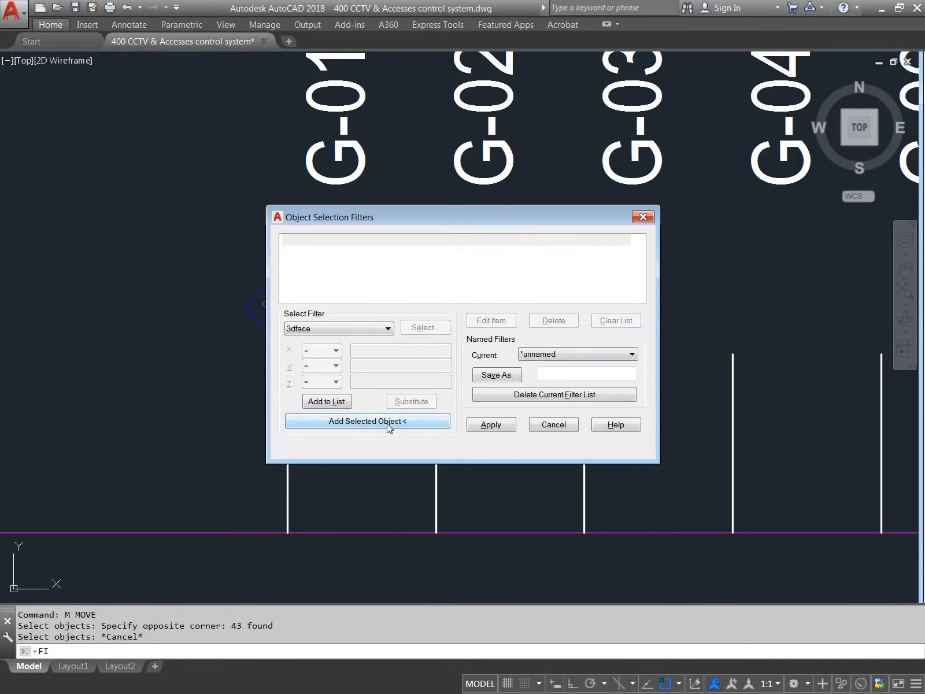
pyautogui.click(368, 421)
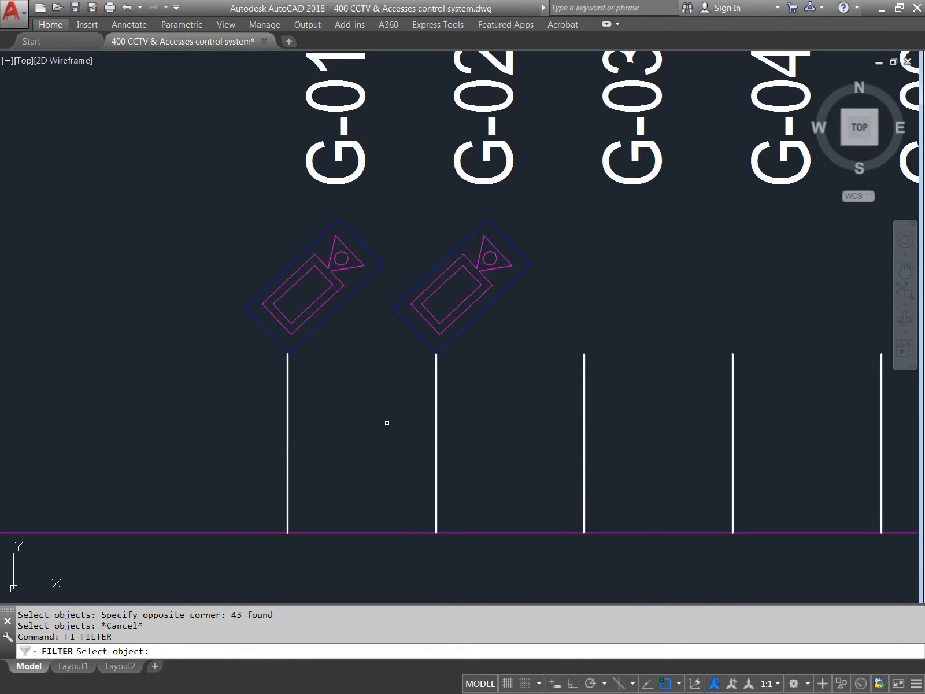
pyautogui.click(413, 328)
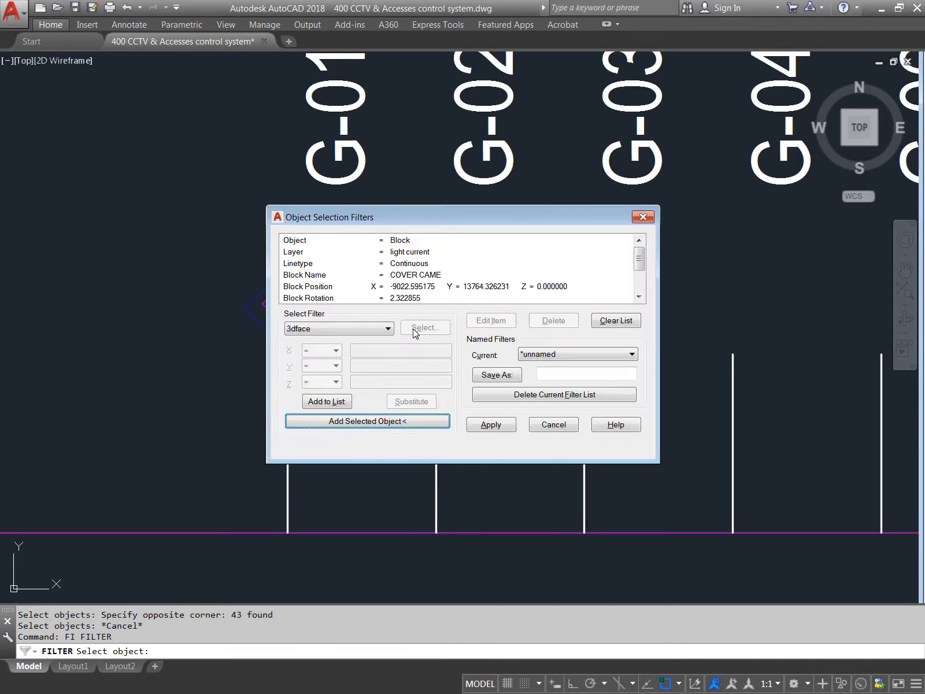
# Step: Remove every criterion from the filter list except Block Name = COVER CAME
pyautogui.click(408, 252)
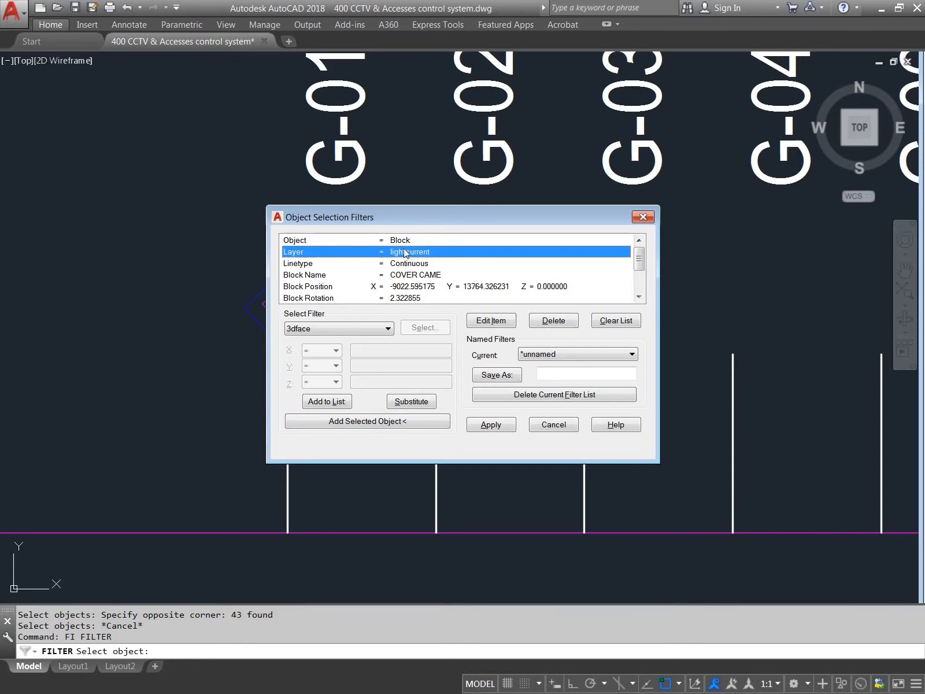
pyautogui.click(404, 241)
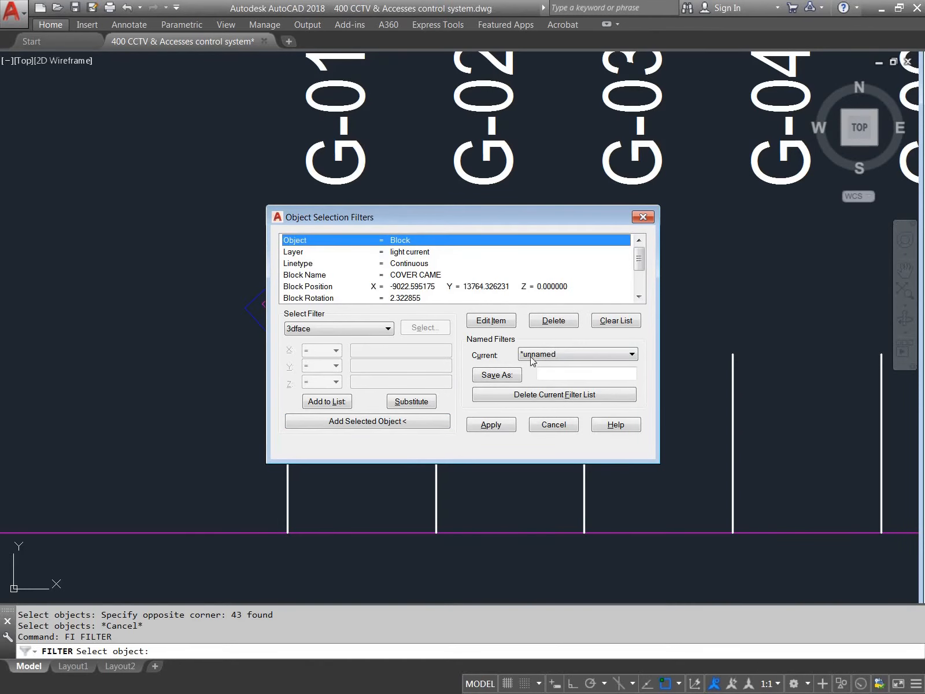
pyautogui.click(553, 321)
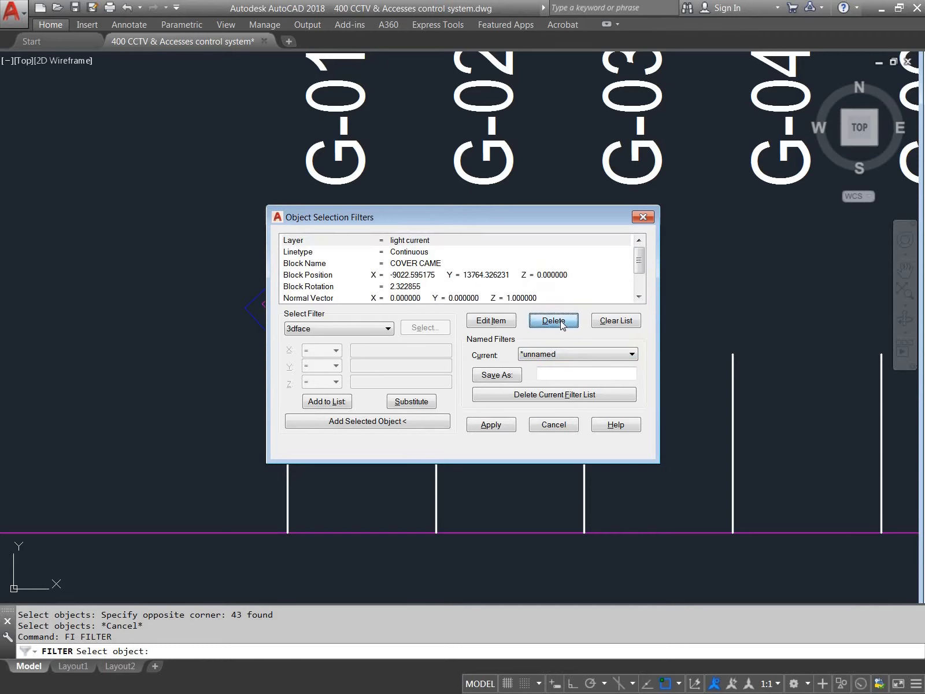
pyautogui.click(553, 320)
pyautogui.click(553, 321)
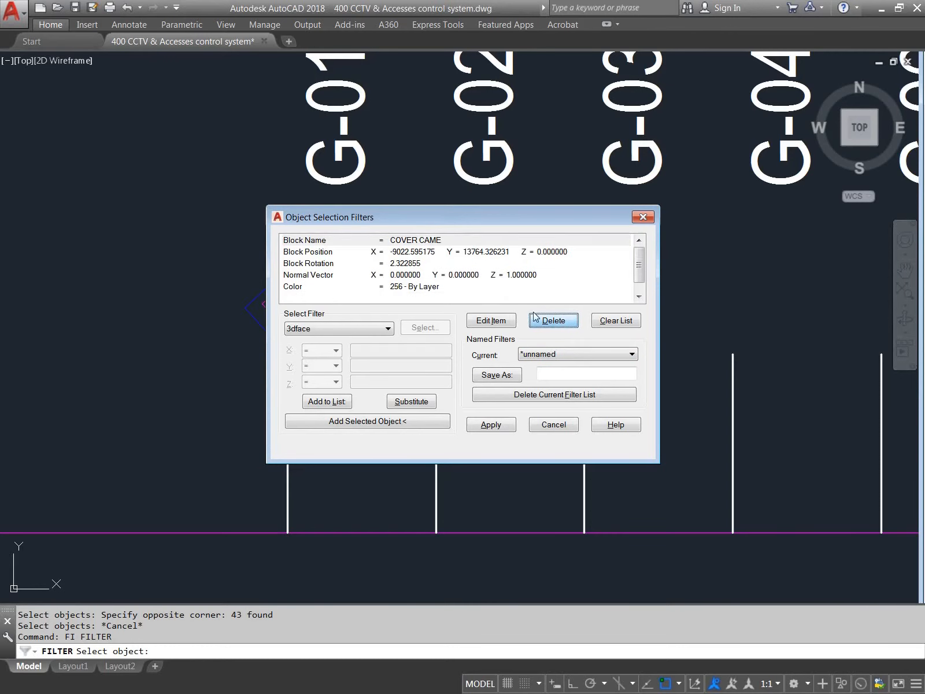
pyautogui.click(416, 253)
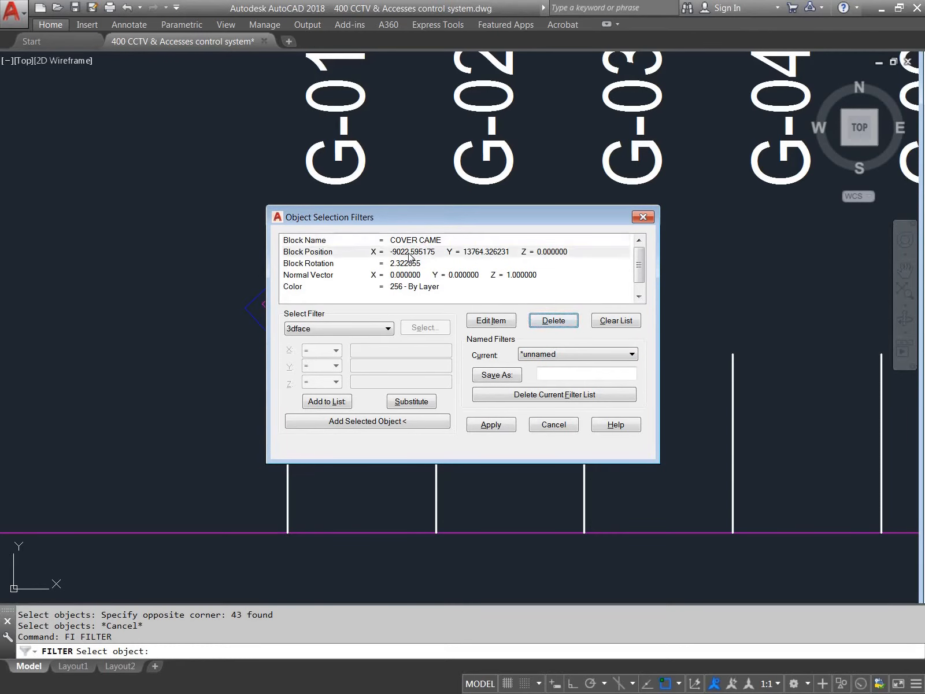
pyautogui.click(553, 320)
pyautogui.click(553, 321)
pyautogui.click(553, 320)
pyautogui.click(553, 321)
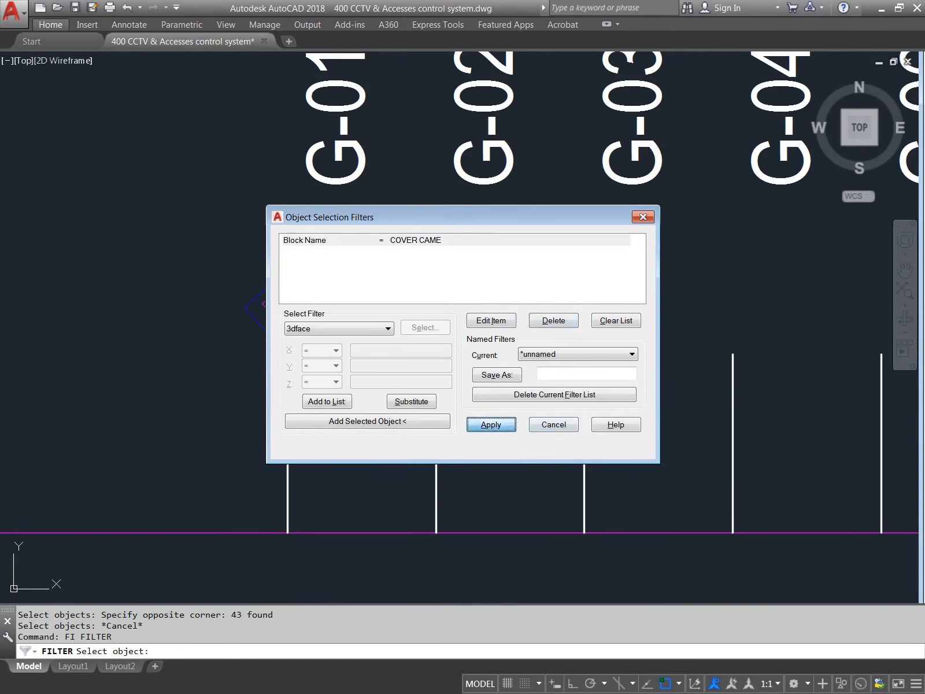
# Step: Apply the filter to the whole riser diagram, leaving out the legend, to select every wall mounted boxed camera
pyautogui.click(491, 424)
pyautogui.scroll(-8, 490, 336)
pyautogui.click(575, 224)
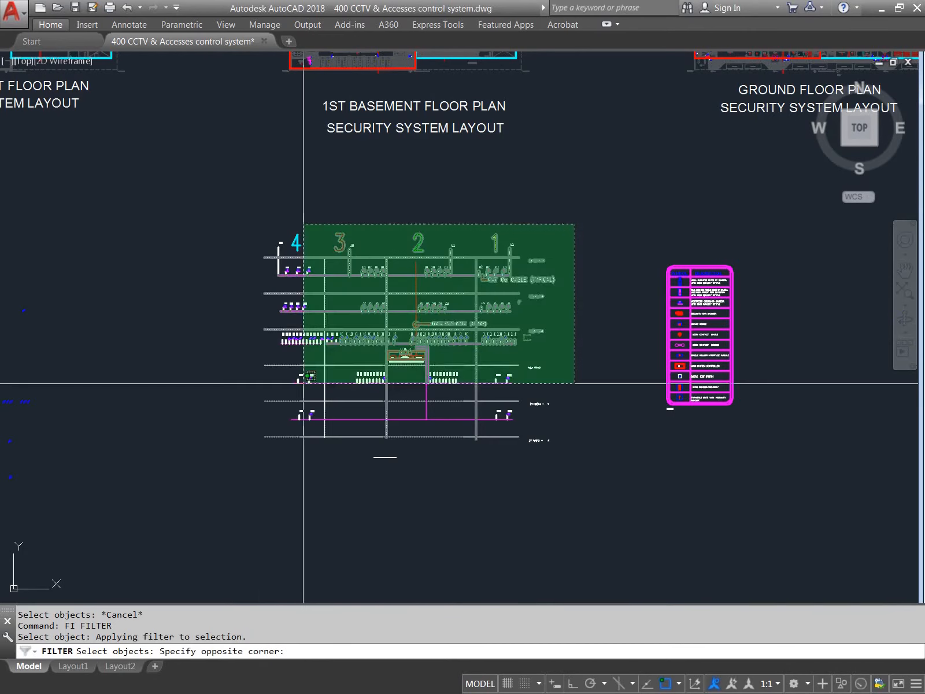
pyautogui.click(244, 487)
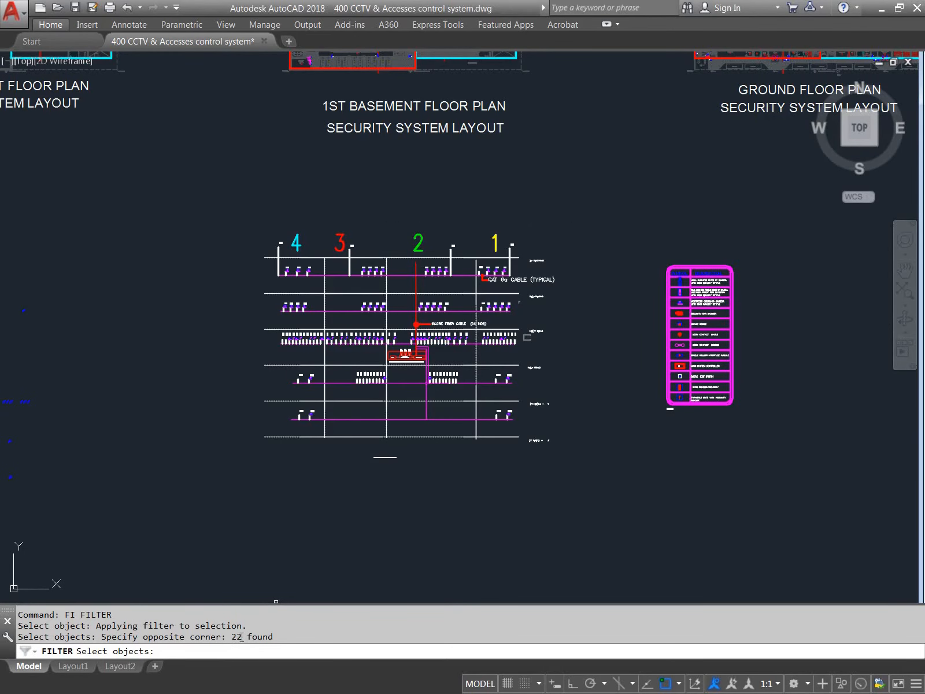
pyautogui.scroll(5, 378, 512)
pyautogui.scroll(-3, 319, 378)
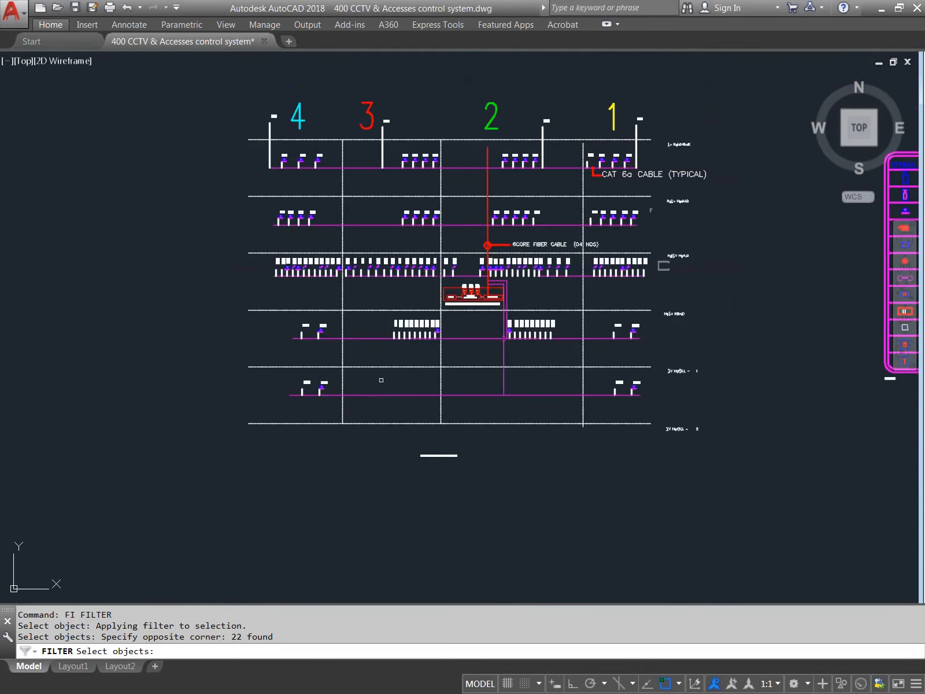
pyautogui.scroll(1, 447, 327)
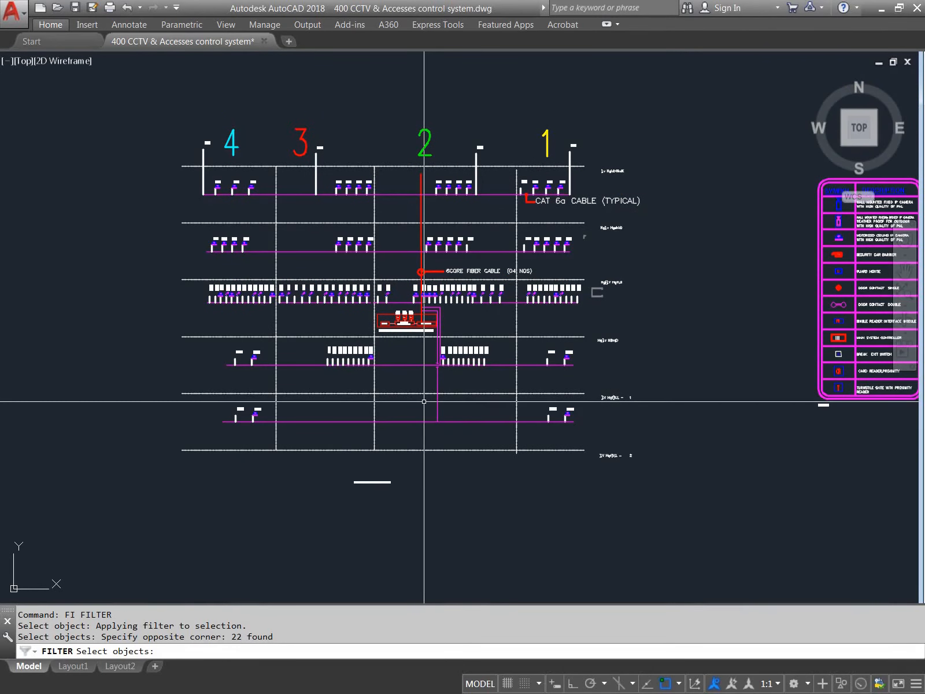
pyautogui.press('Return')
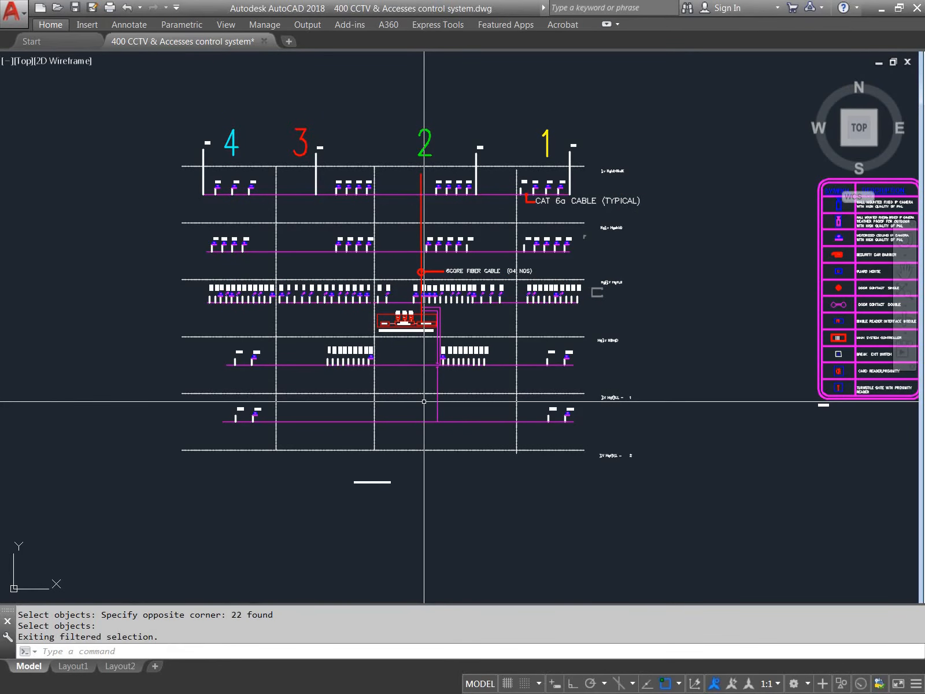
# Step: Move the selected boxed cameras out of the riser diagram into the empty space below it and count the moved symbols
pyautogui.write('m')
pyautogui.press('Return')
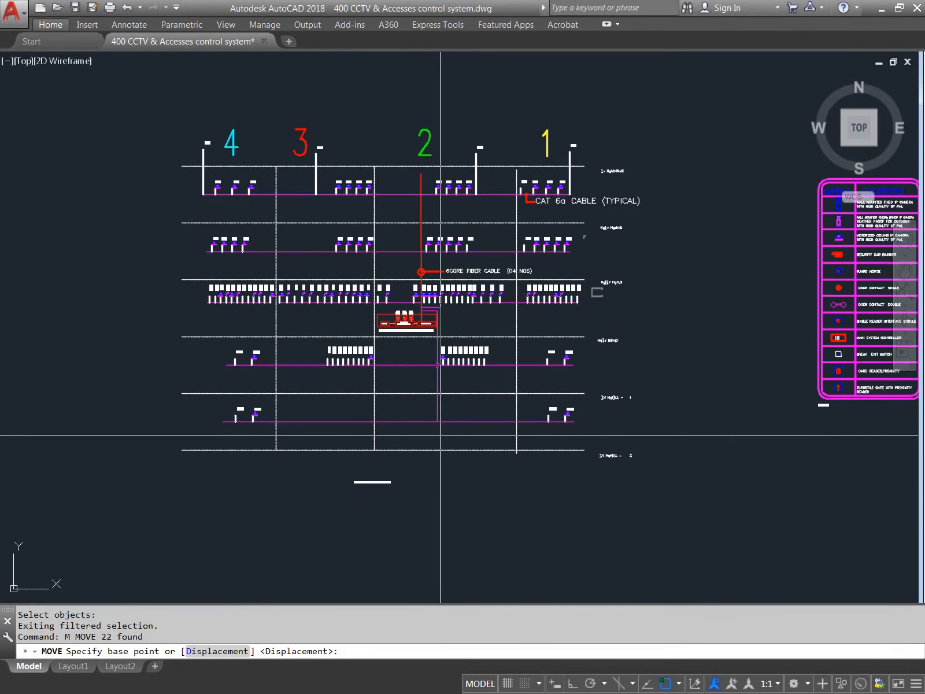
pyautogui.click(394, 410)
pyautogui.scroll(-2, 476, 442)
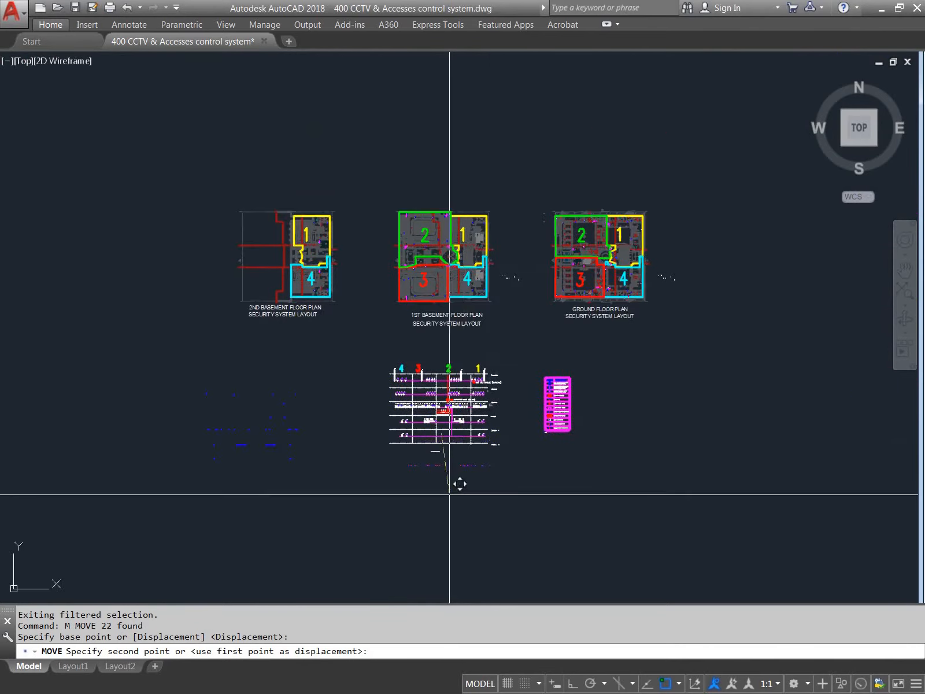
pyautogui.moveTo(447, 493); pyautogui.dragTo(496, 327, button='middle')
pyautogui.click(447, 418)
pyautogui.scroll(2, 491, 397)
pyautogui.scroll(4, 492, 397)
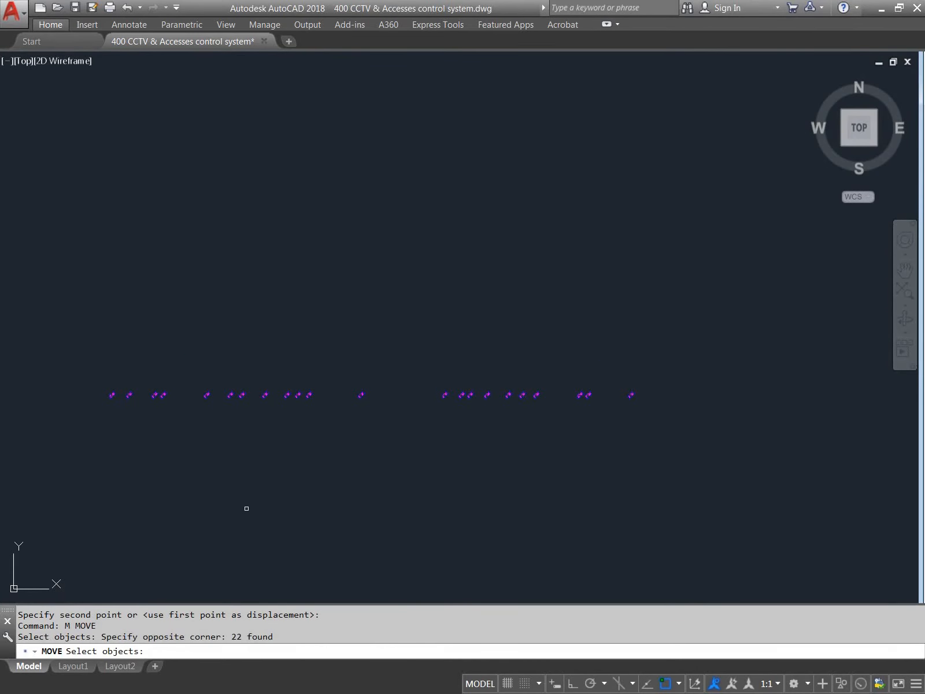
pyautogui.scroll(-2, 279, 477)
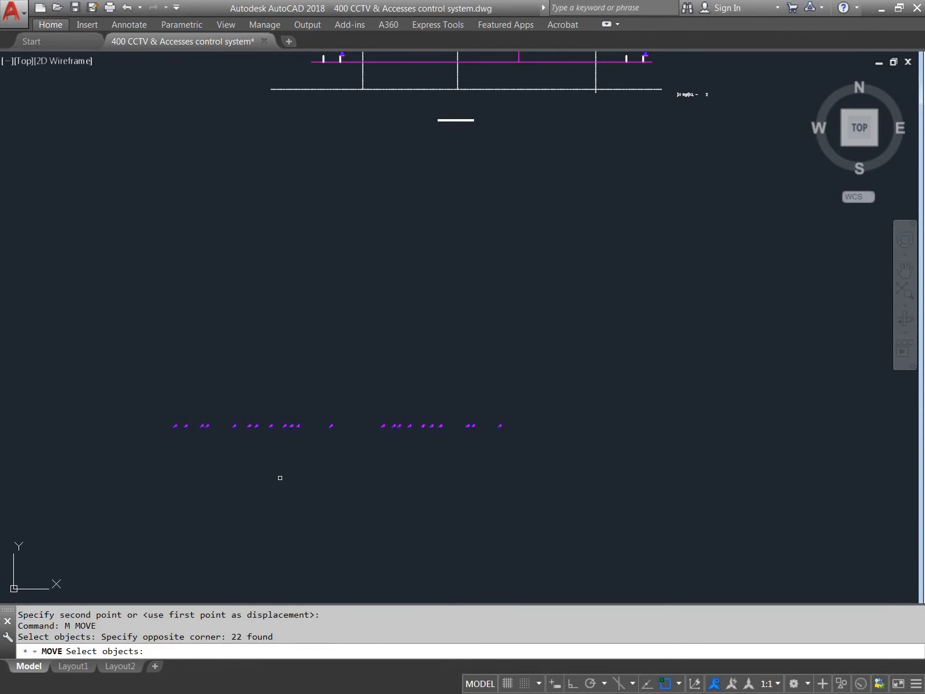
# Step: Switch back to the Excel BOQ and set item 14.7, the wall mounted fixed and boxed IP camera, to quantity 22 and rate 290
pyautogui.hotkey('alt', 'Tab')
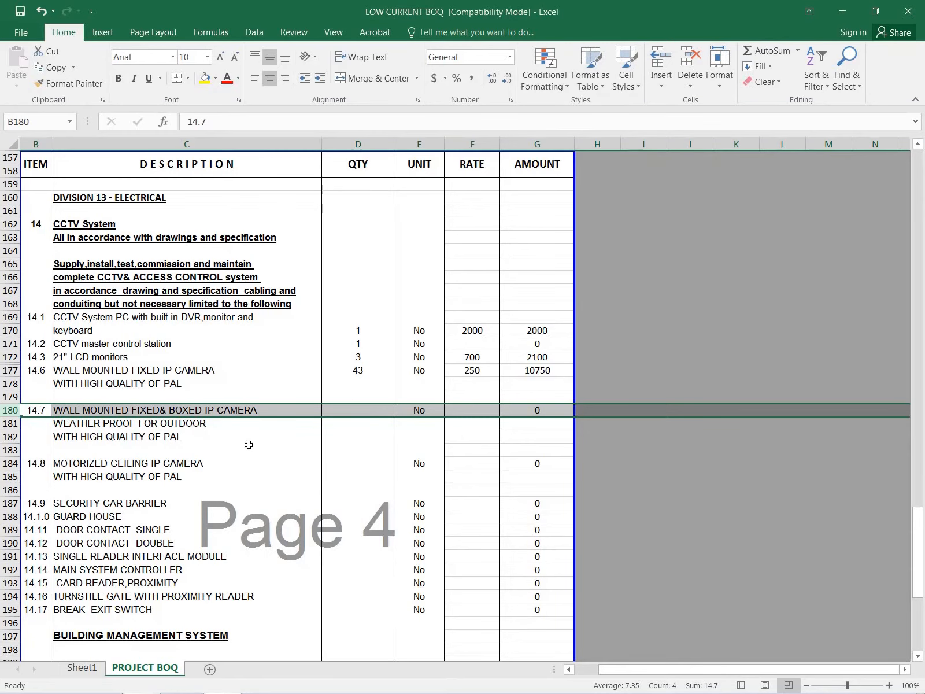
pyautogui.click(366, 410)
pyautogui.write('22')
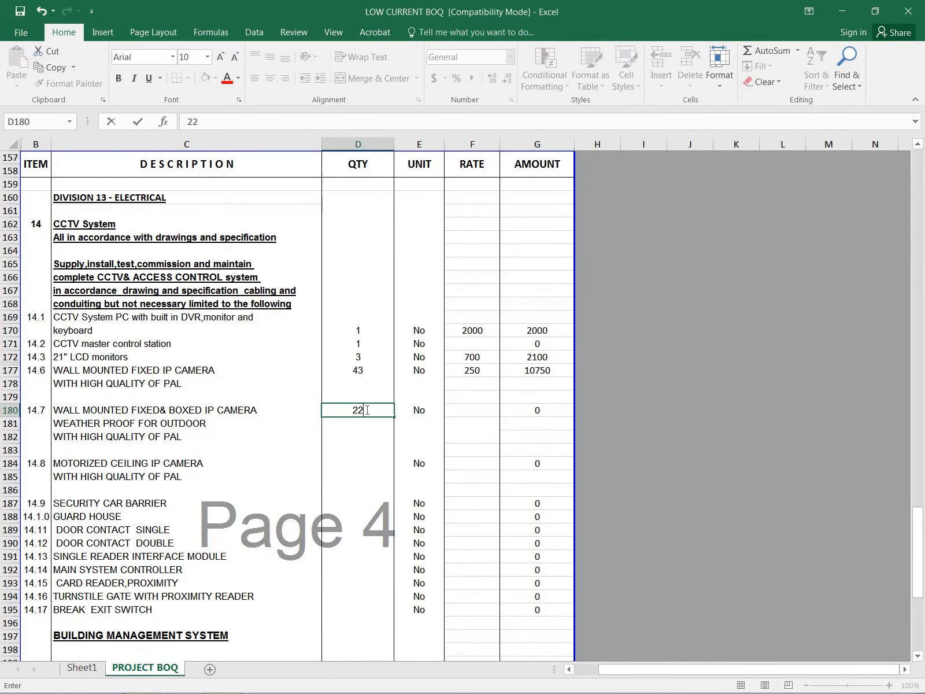
pyautogui.click(475, 410)
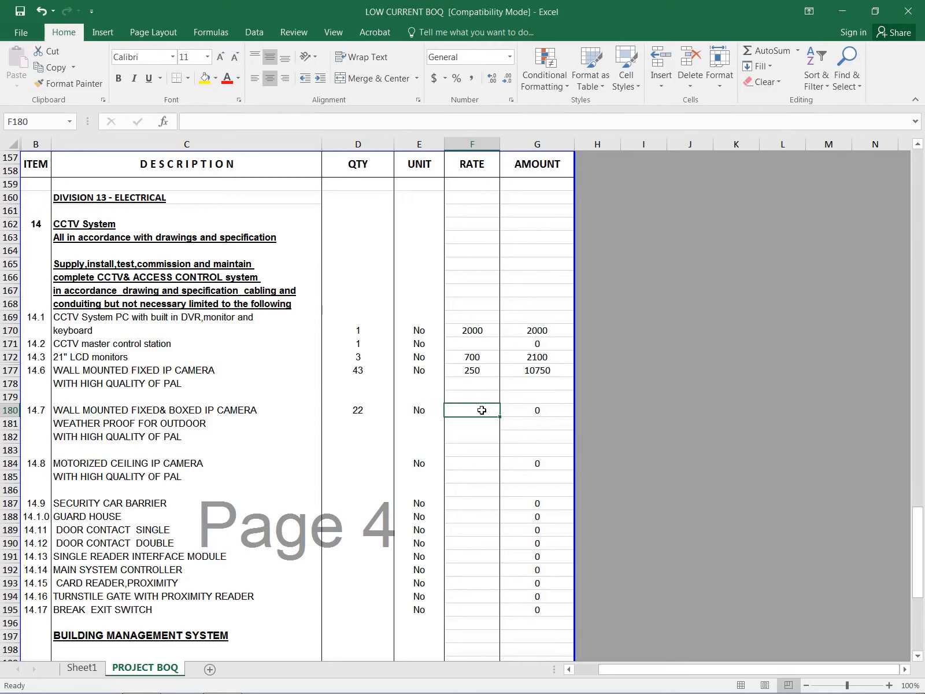
pyautogui.write('290')
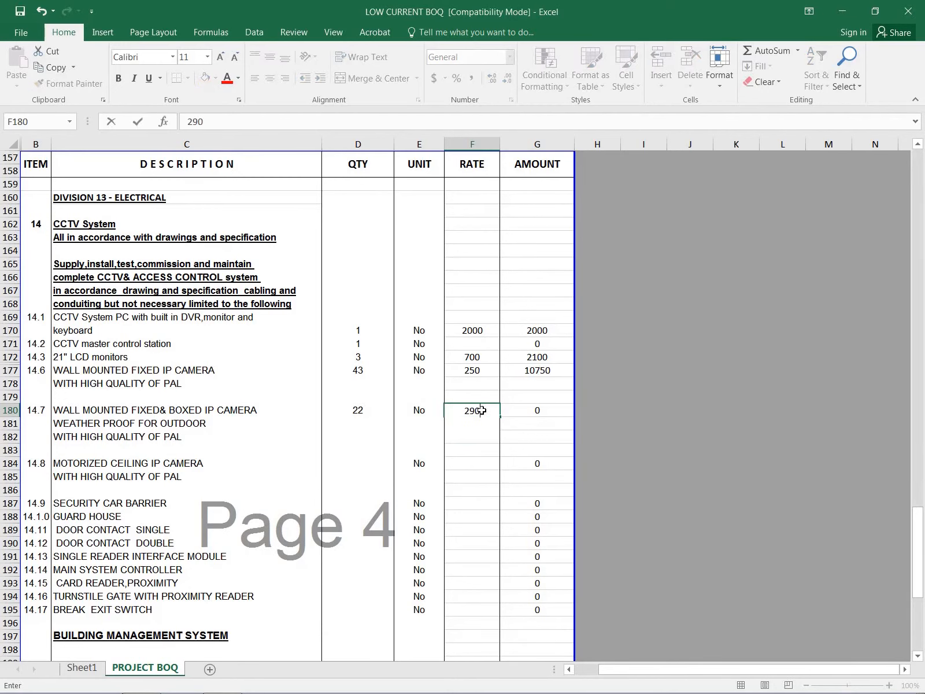
pyautogui.press('Return')
# Step: Mark BOQ item 14.8, switch to the AutoCAD security drawing, leave the running Move command and locate a ceiling camera symbol in the riser diagram
pyautogui.click(11, 463)
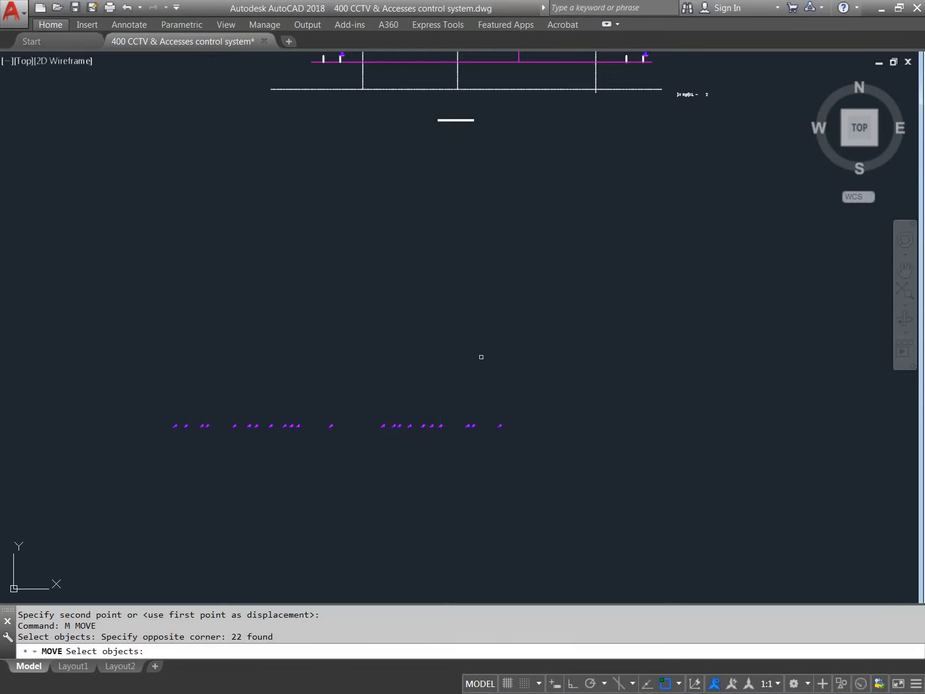
pyautogui.click(418, 293)
pyautogui.moveTo(382, 301); pyautogui.dragTo(357, 445, button='middle')
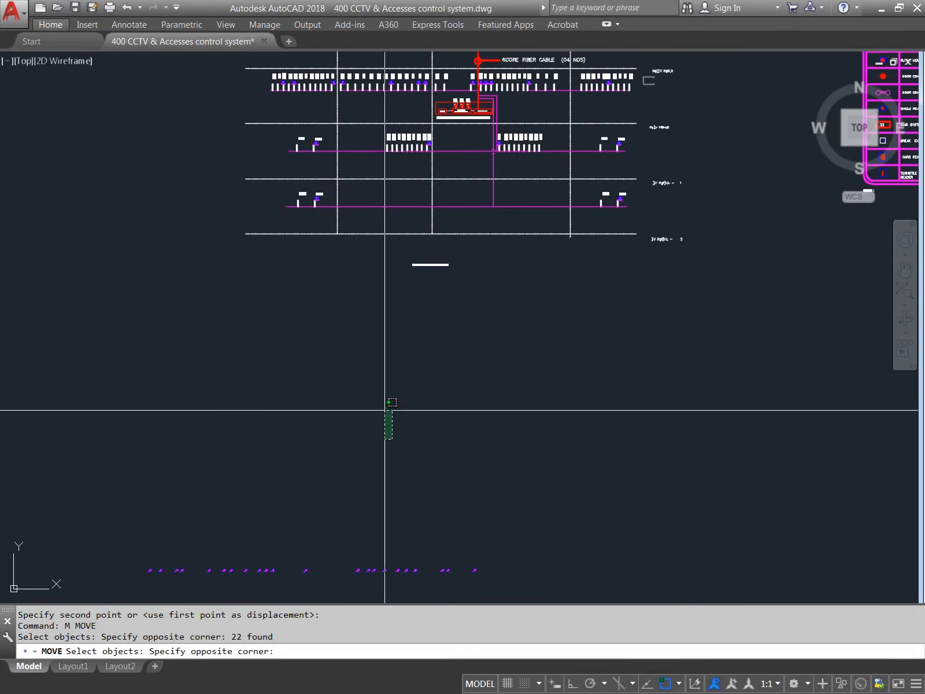
pyautogui.click(394, 387)
pyautogui.moveTo(420, 345); pyautogui.dragTo(322, 514, button='middle')
pyautogui.scroll(4, 305, 271)
pyautogui.moveTo(382, 464); pyautogui.dragTo(316, 231, button='middle')
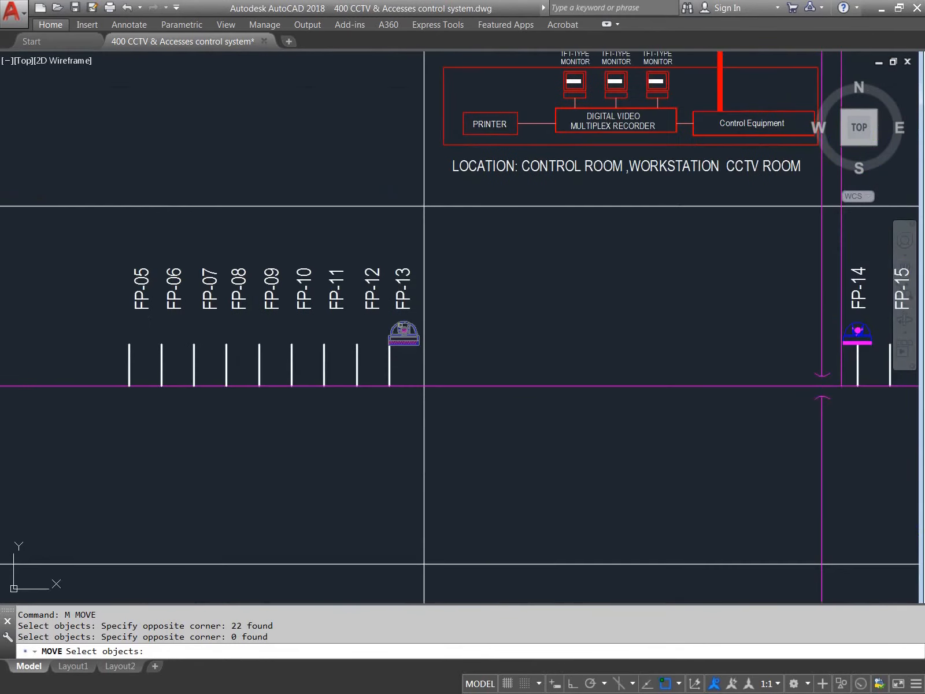
pyautogui.scroll(3, 403, 327)
pyautogui.scroll(-12, 529, 375)
pyautogui.moveTo(737, 304); pyautogui.dragTo(427, 533, button='middle')
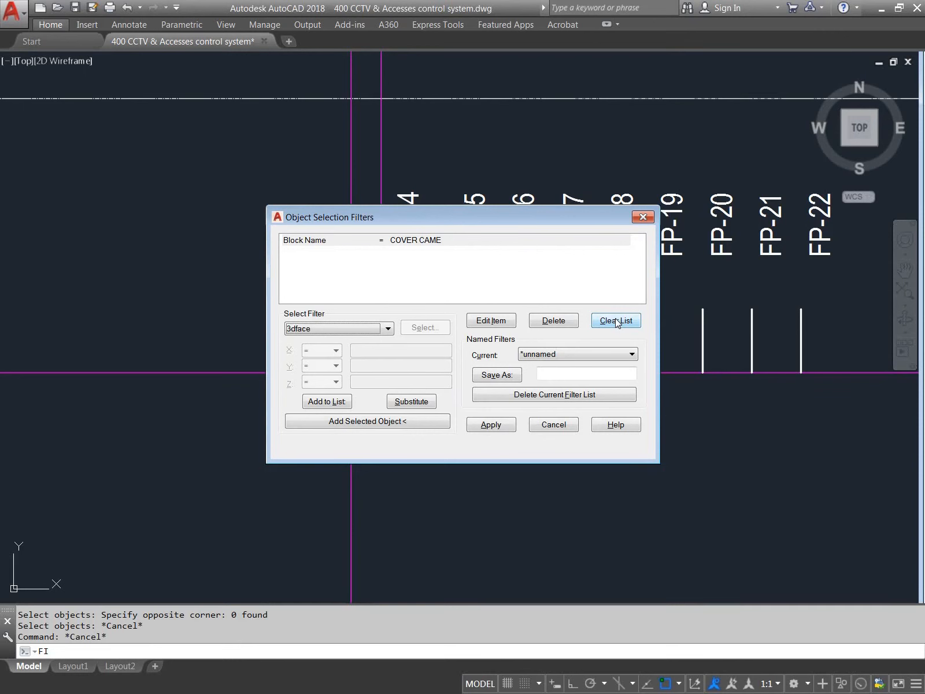
# Step: Clear the old criteria from the object selection filter and load those of the ceiling dome camera symbol at FP-14
pyautogui.click(615, 320)
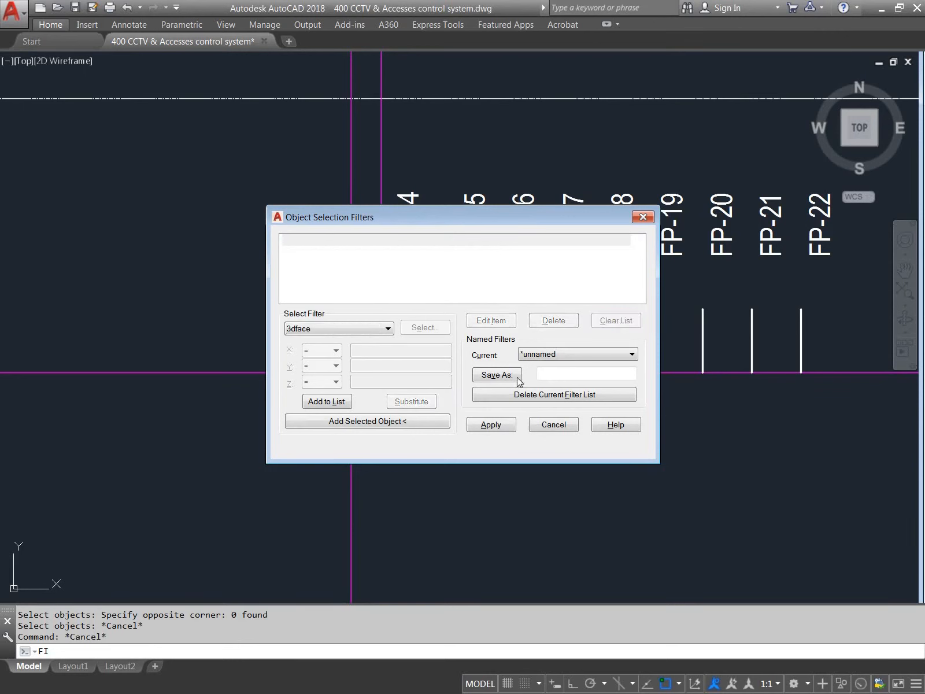
pyautogui.click(428, 422)
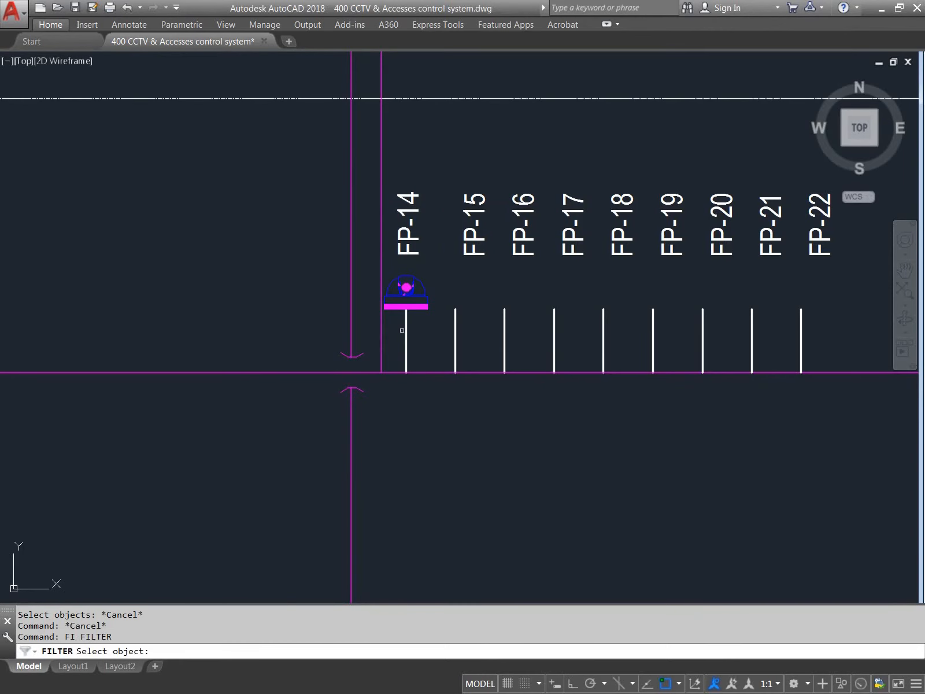
pyautogui.scroll(6, 420, 306)
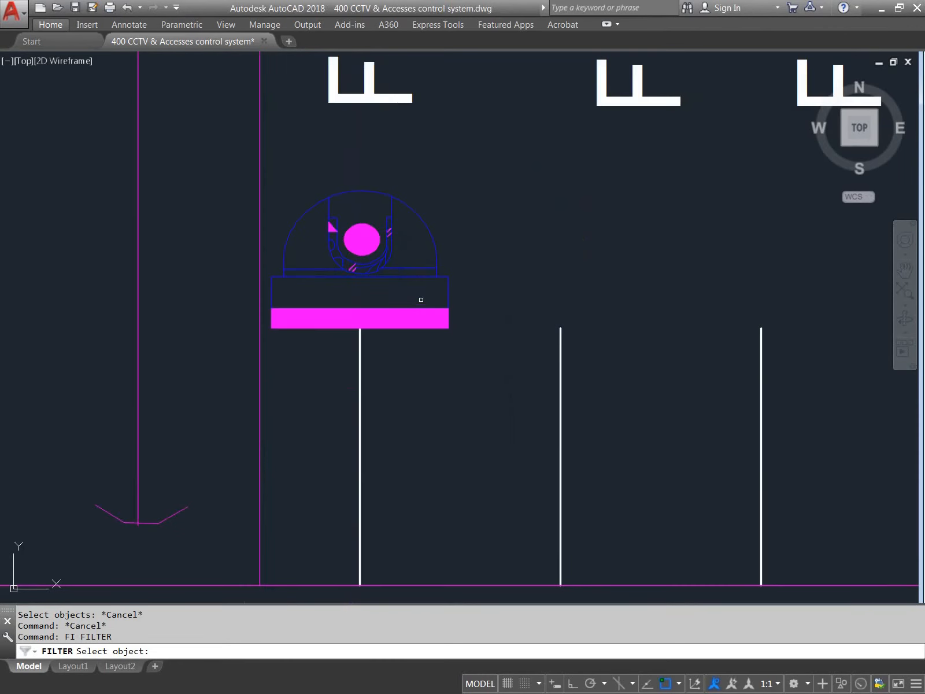
pyautogui.click(433, 244)
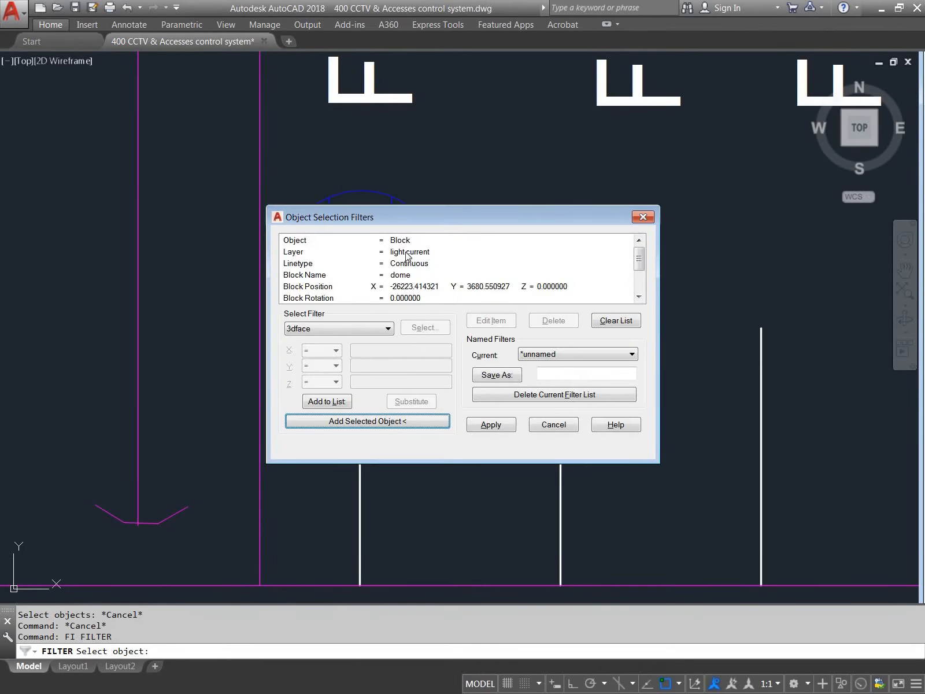
# Step: Remove every criterion from the filter list except Block Name = dome
pyautogui.click(405, 252)
pyautogui.click(407, 241)
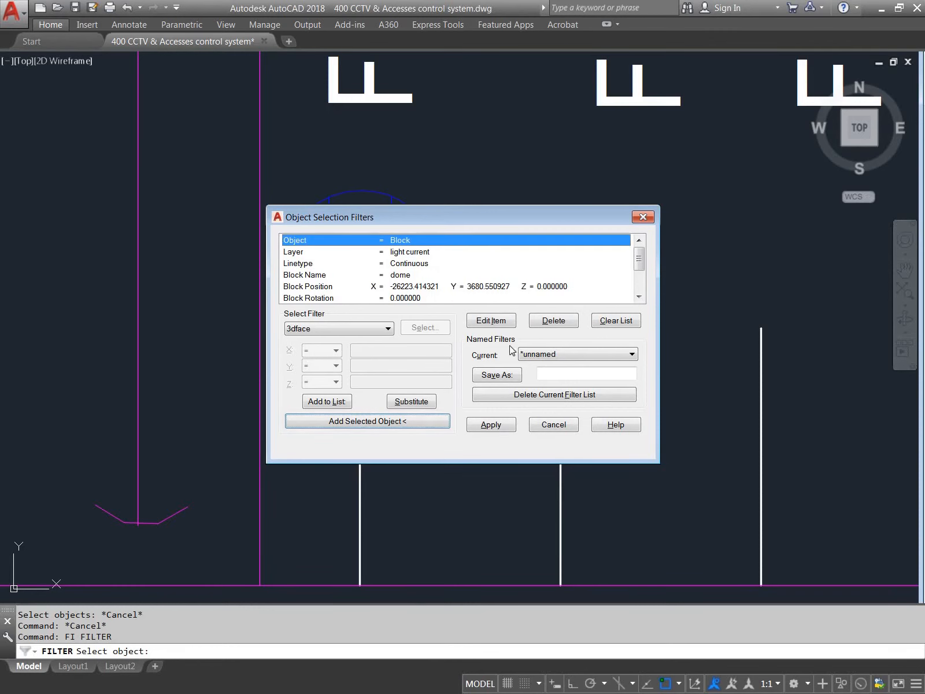
pyautogui.click(554, 327)
pyautogui.click(555, 326)
pyautogui.click(554, 326)
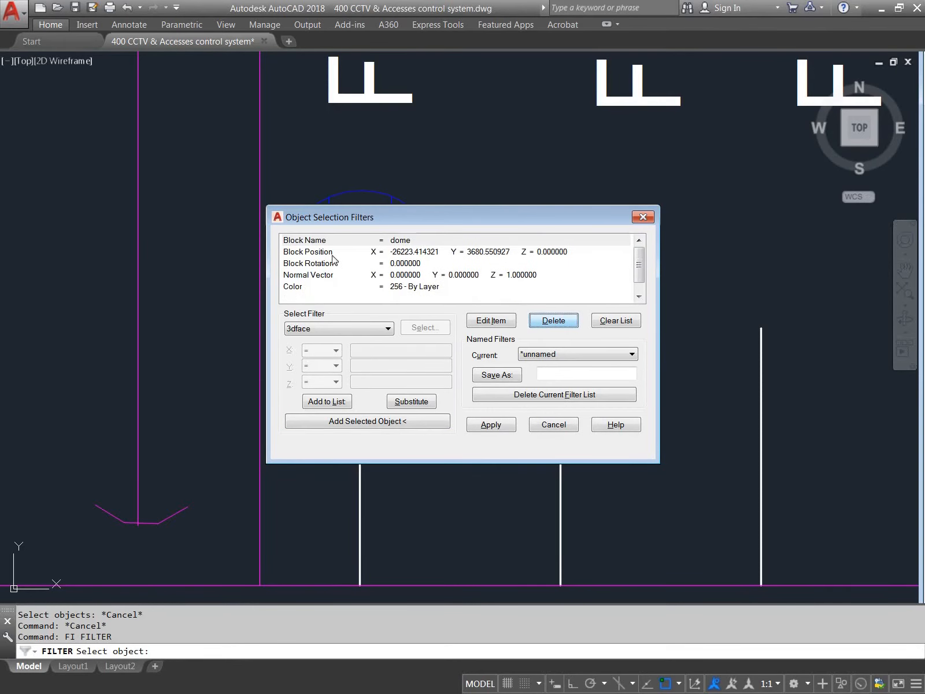
pyautogui.click(418, 254)
pyautogui.click(553, 325)
pyautogui.click(553, 325)
pyautogui.click(553, 325)
pyautogui.click(554, 325)
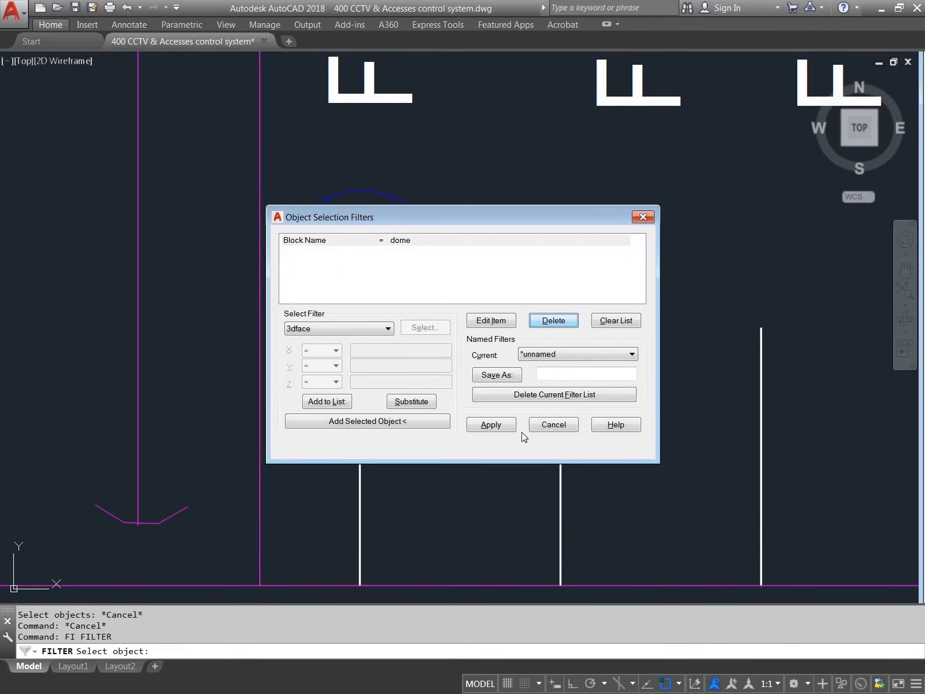
# Step: Apply the dome filter to the whole riser diagram, leaving out the legend, to select every motorized ceiling camera
pyautogui.click(491, 424)
pyautogui.scroll(-10, 459, 355)
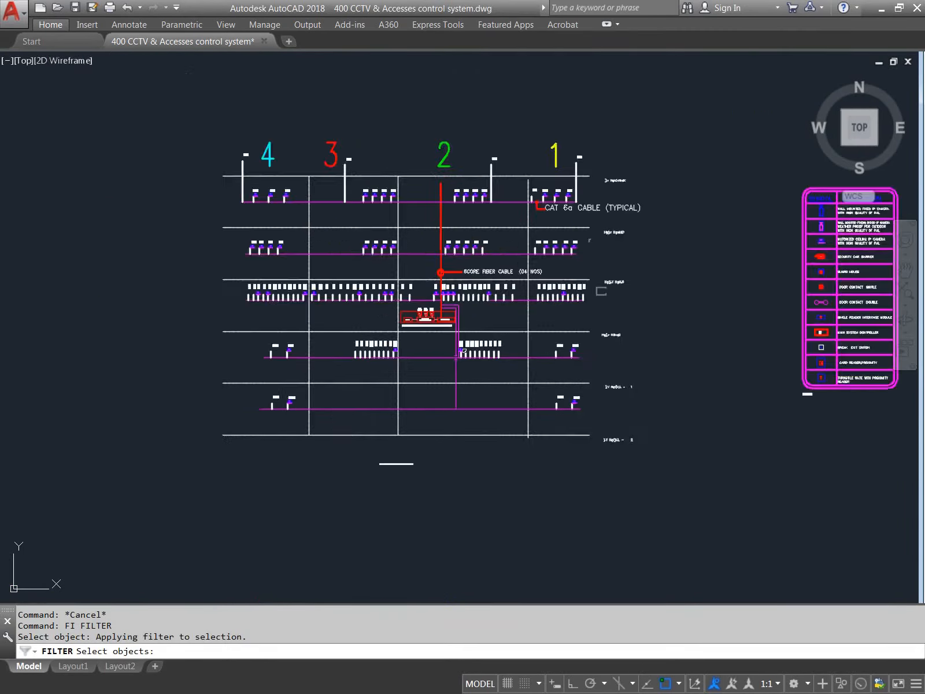
pyautogui.scroll(-3, 463, 350)
pyautogui.click(599, 199)
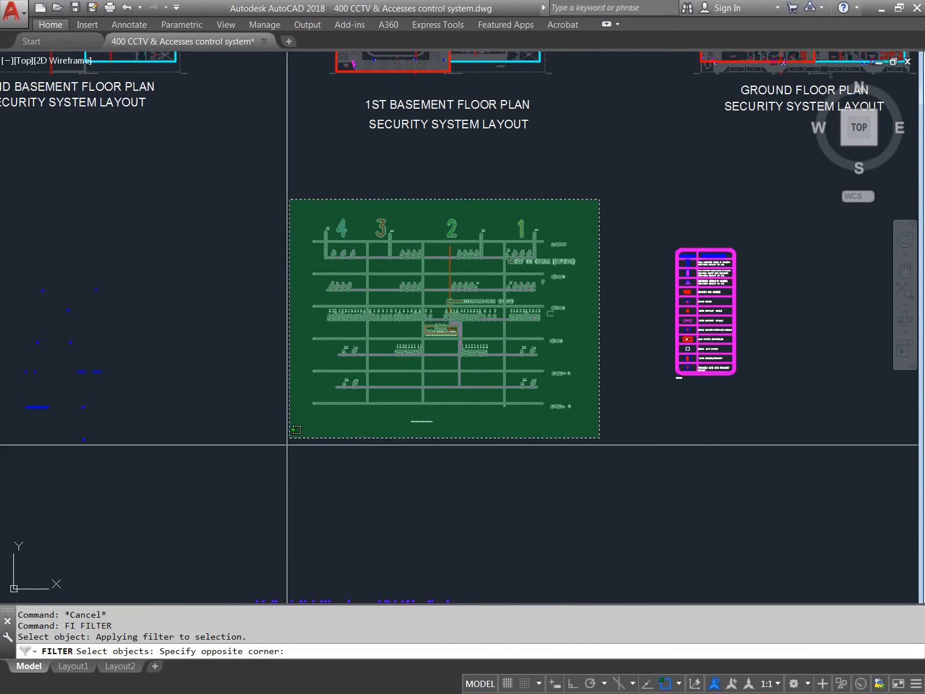
pyautogui.click(286, 445)
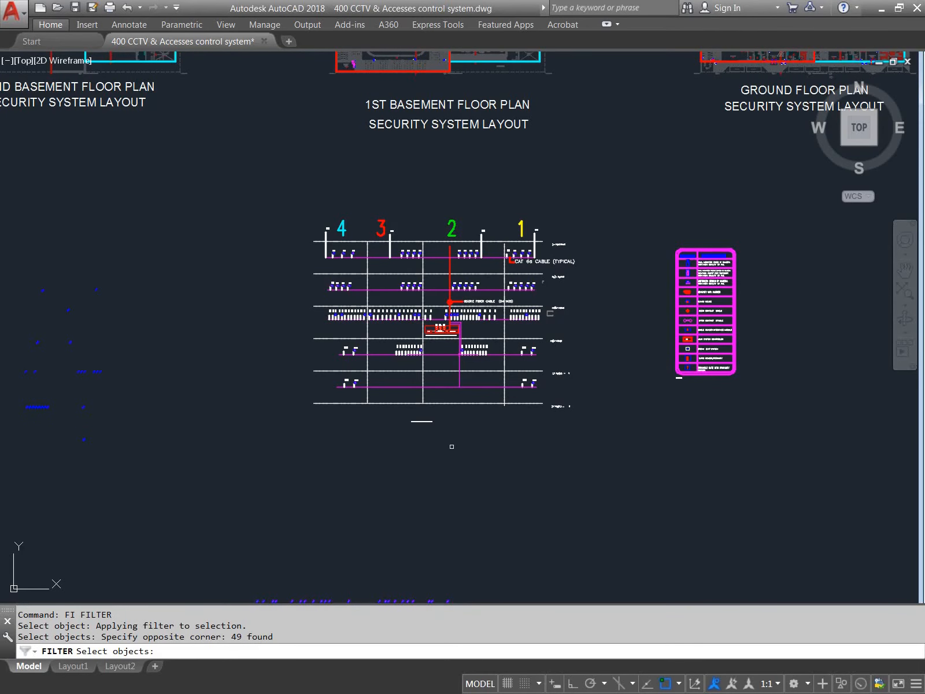
pyautogui.press('Return')
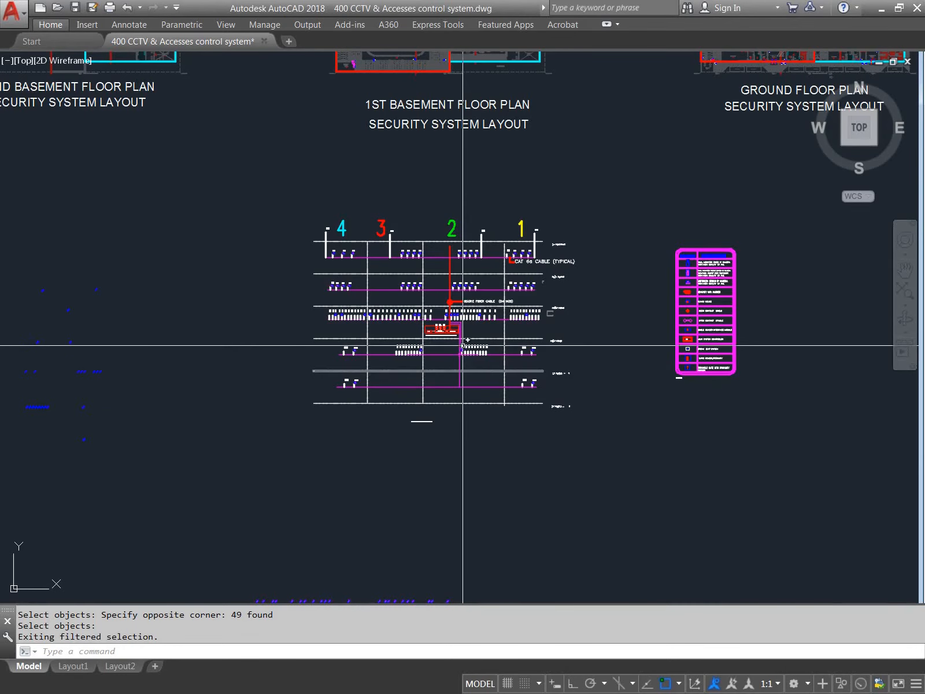
# Step: Move the selected dome cameras out of the riser diagram into the empty space below the previously moved boxed cameras
pyautogui.scroll(10, 462, 312)
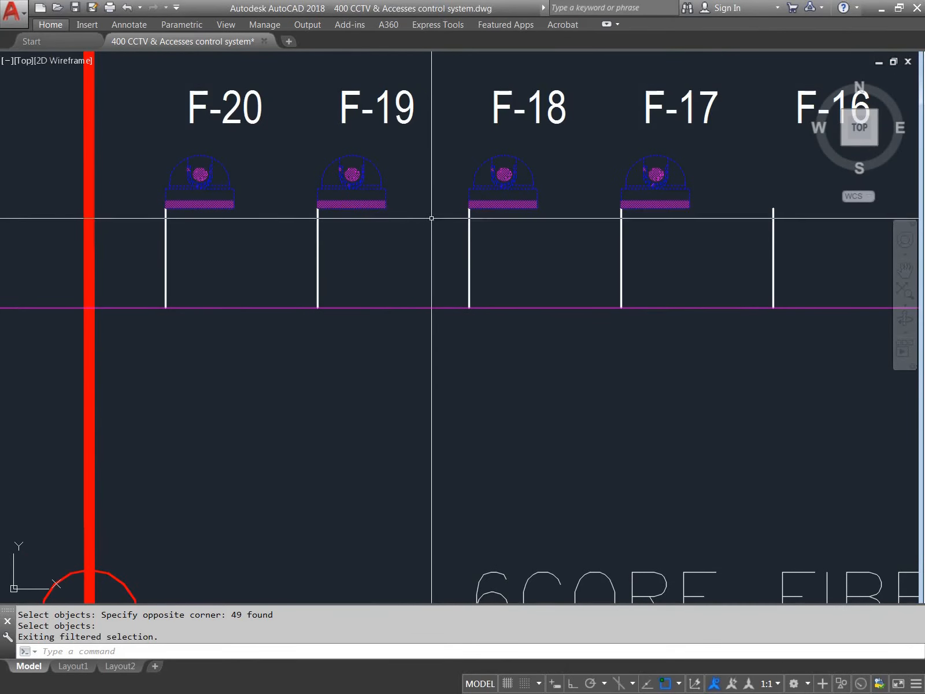
pyautogui.scroll(-10, 412, 360)
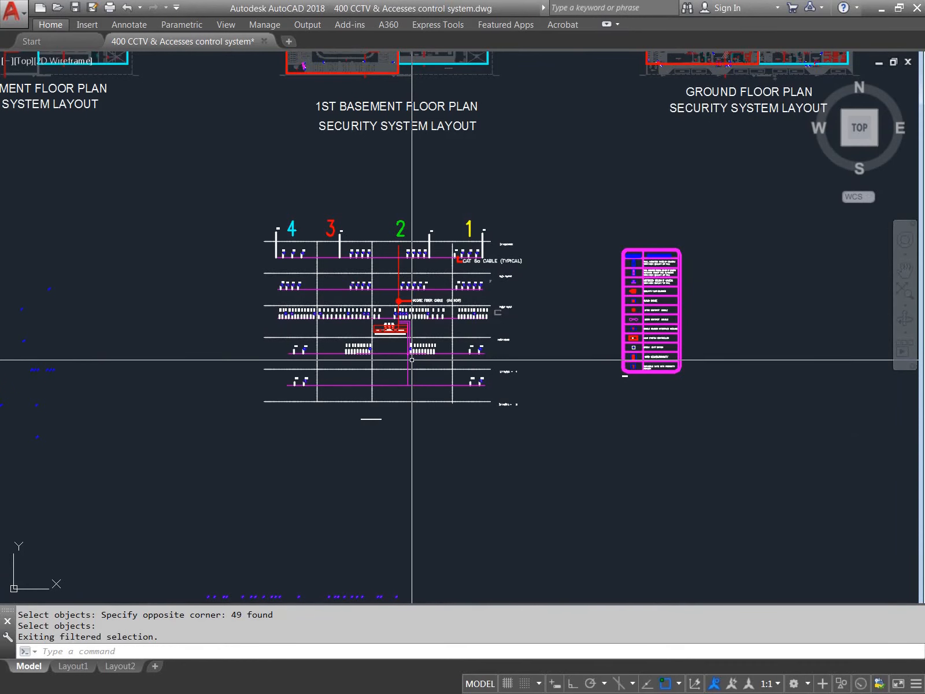
pyautogui.write('m')
pyautogui.press('Return')
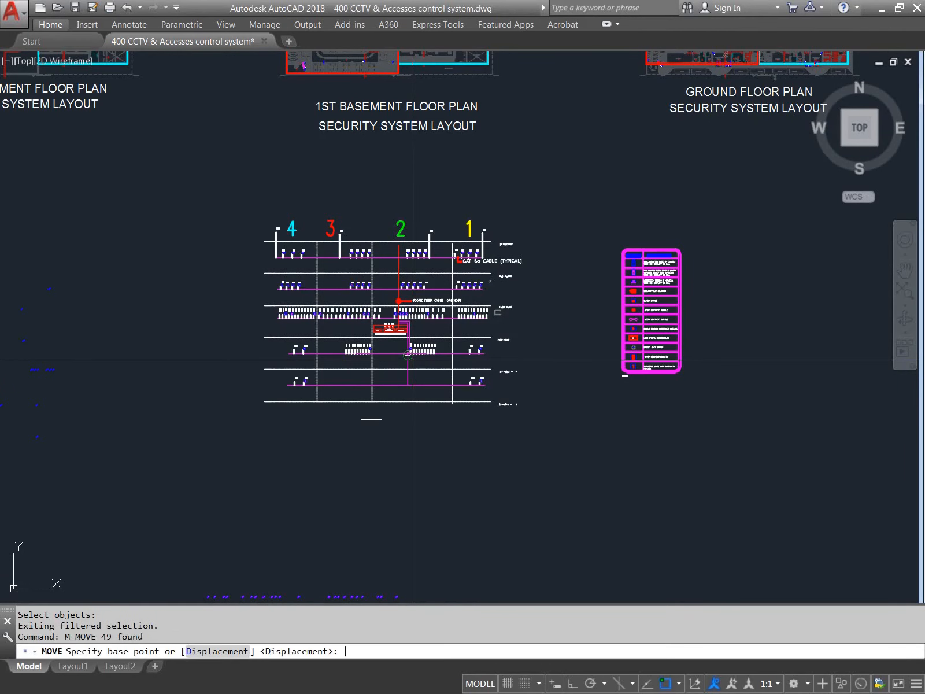
pyautogui.click(415, 416)
pyautogui.scroll(-5, 543, 461)
pyautogui.moveTo(542, 461); pyautogui.dragTo(477, 292, button='middle')
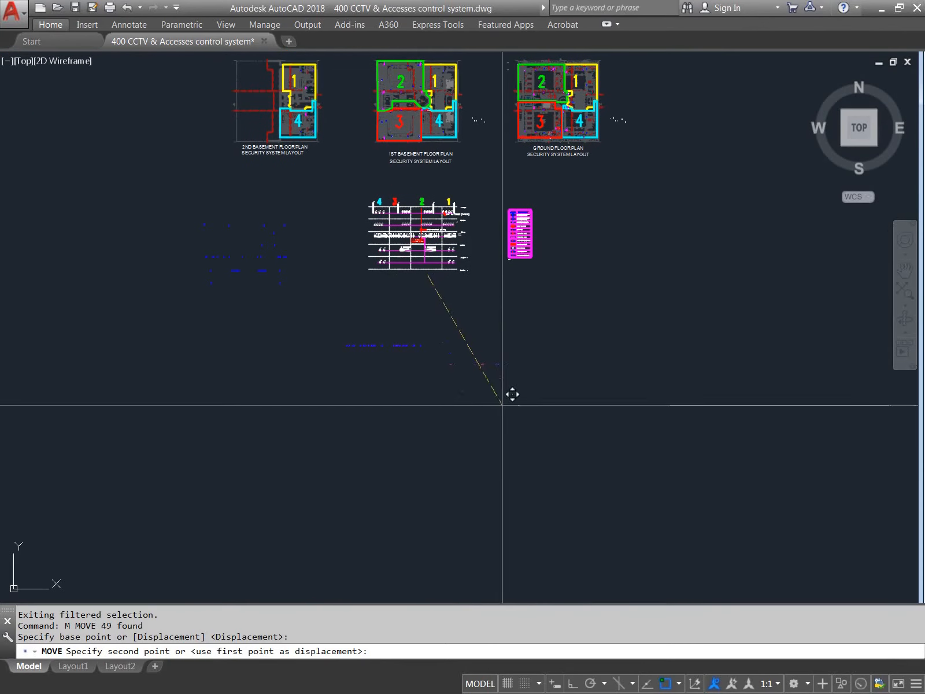
pyautogui.click(450, 495)
# Step: Count the moved dome camera symbols by selecting them all within a Move command, and cancel the command without moving them
pyautogui.scroll(10, 465, 459)
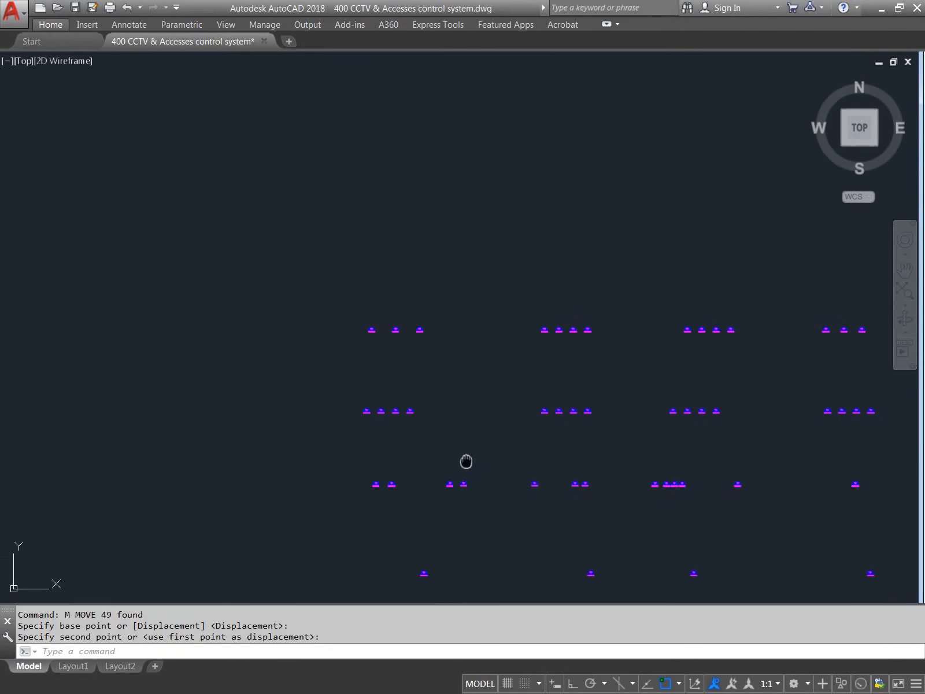
pyautogui.scroll(-4, 428, 324)
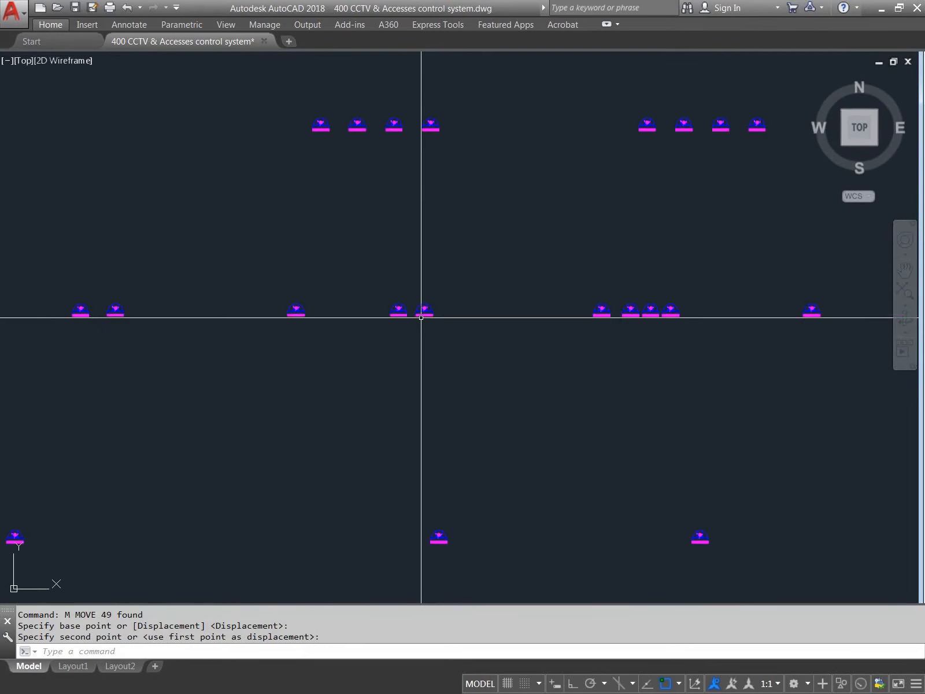
pyautogui.write('m')
pyautogui.press('Return')
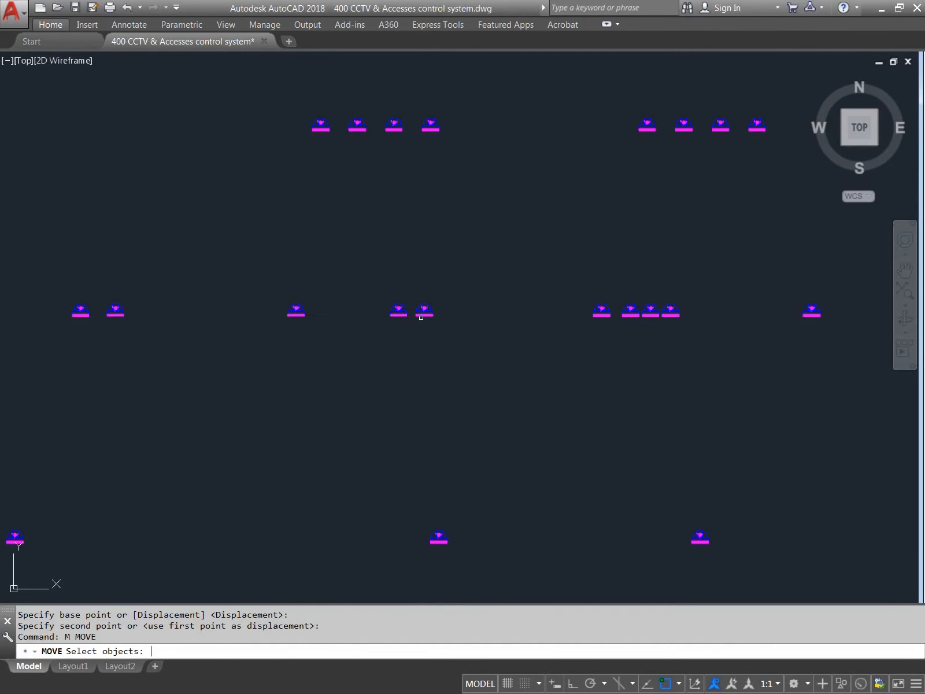
pyautogui.scroll(-6, 382, 331)
pyautogui.click(454, 279)
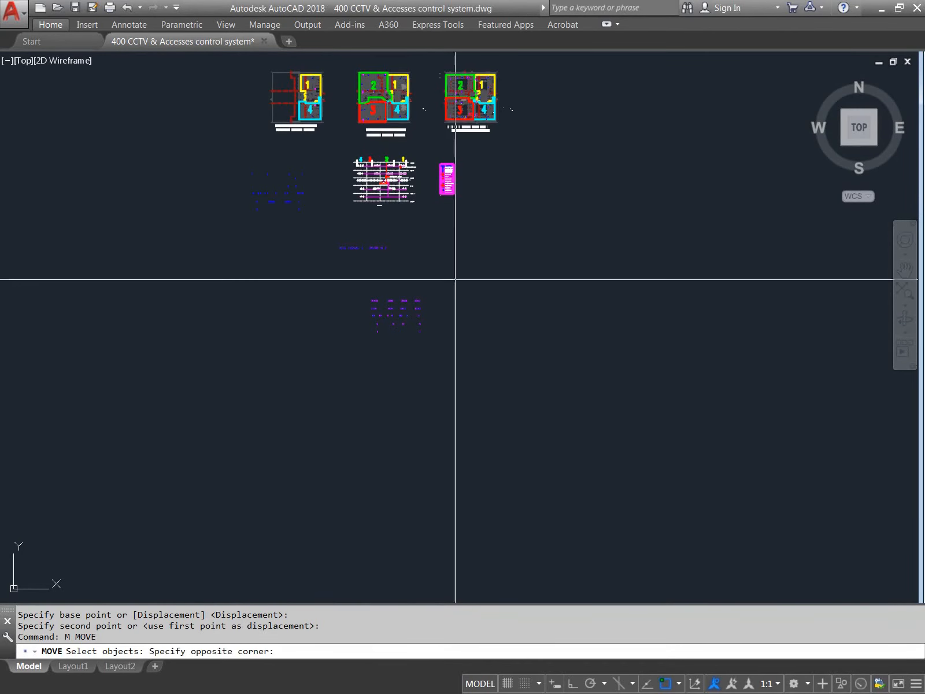
pyautogui.click(324, 364)
pyautogui.scroll(6, 398, 328)
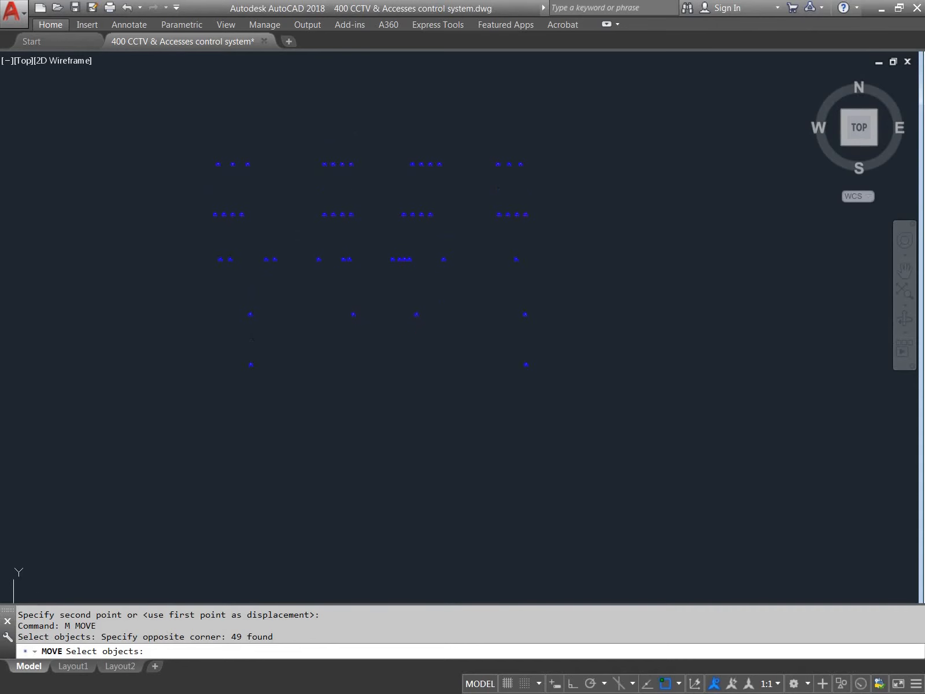
pyautogui.press('Escape')
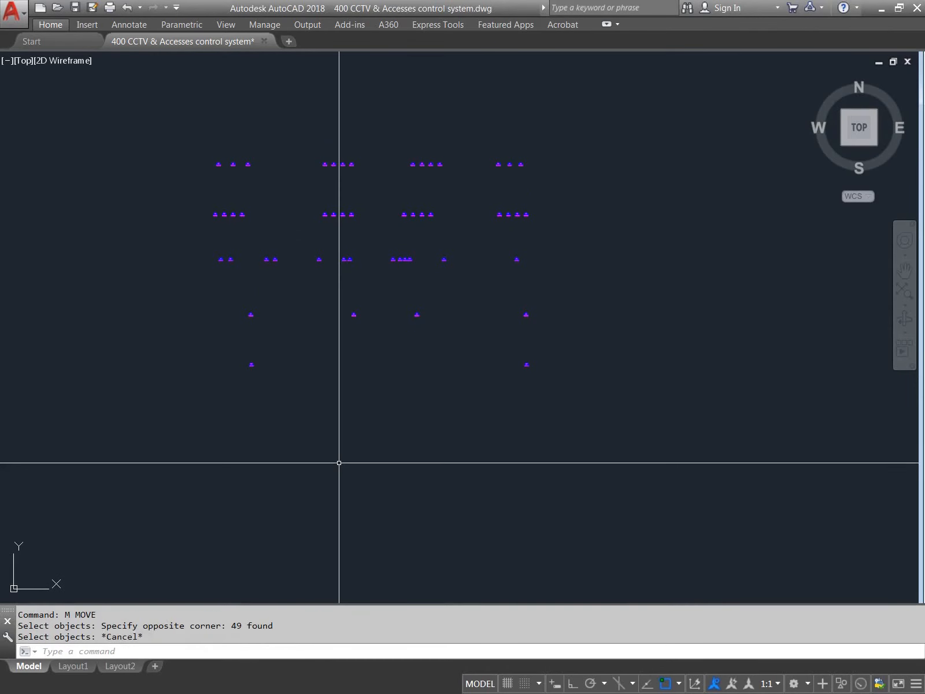
pyautogui.press('Escape')
# Step: Switch back to the Excel BOQ and set item 14.8, the motorized ceiling IP camera, to quantity 49 and rate 350
pyautogui.hotkey('alt', 'Tab')
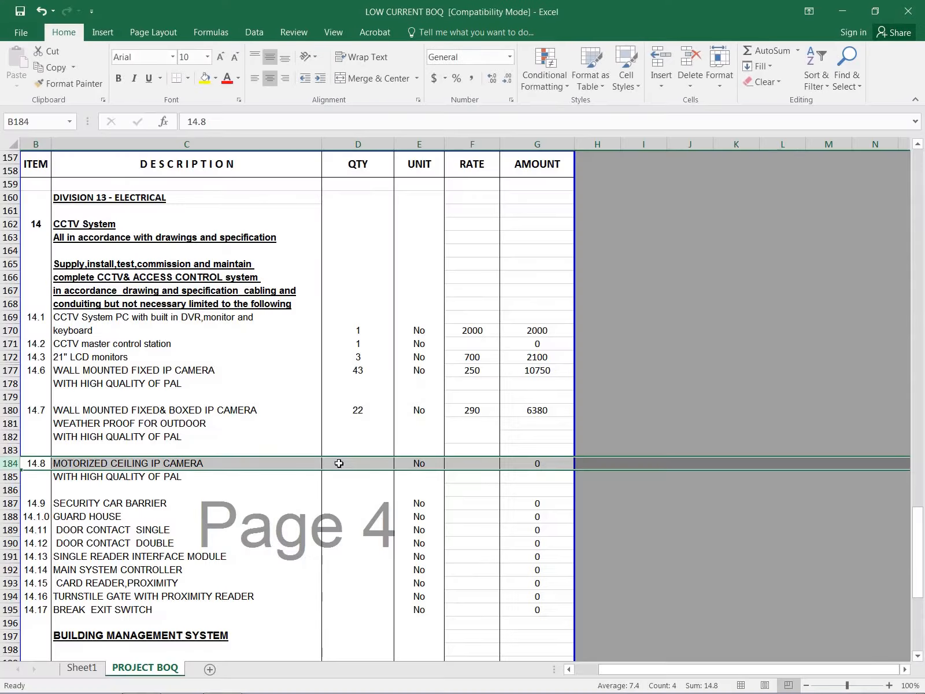
pyautogui.click(367, 465)
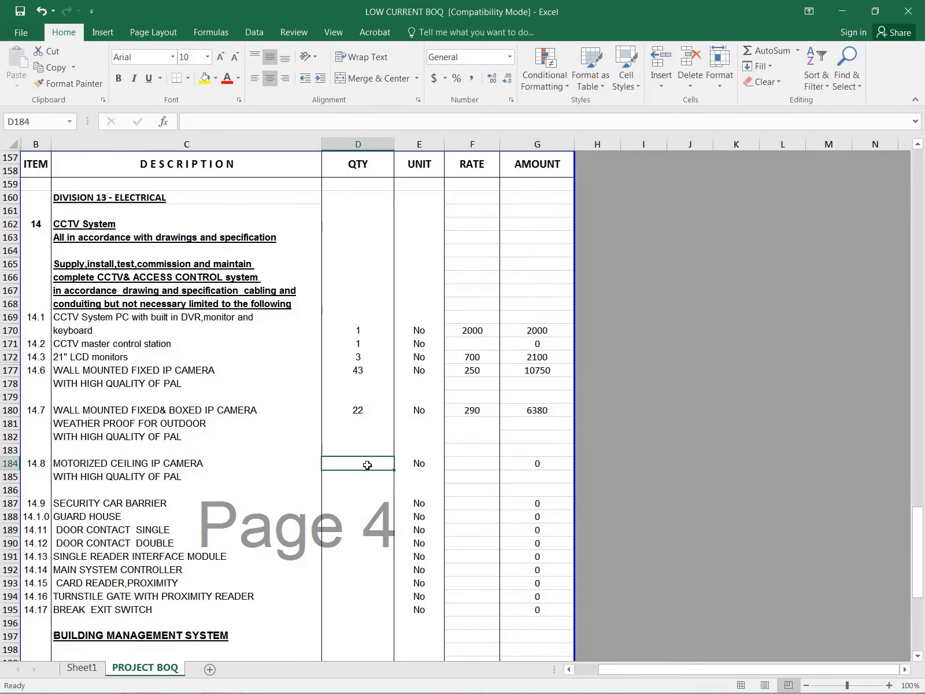
pyautogui.write('49')
pyautogui.press('Return')
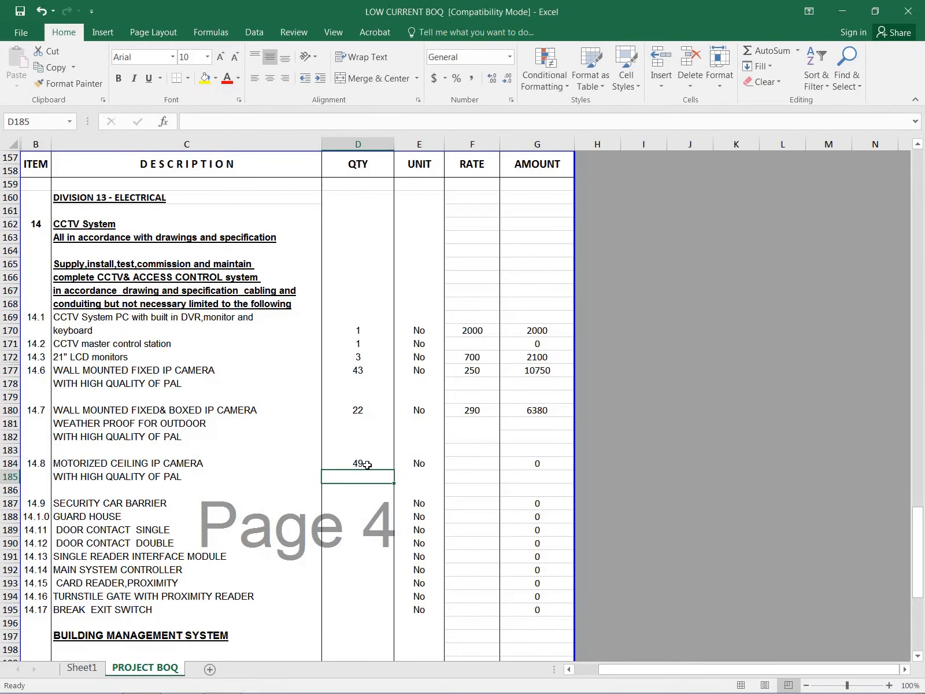
pyautogui.click(482, 466)
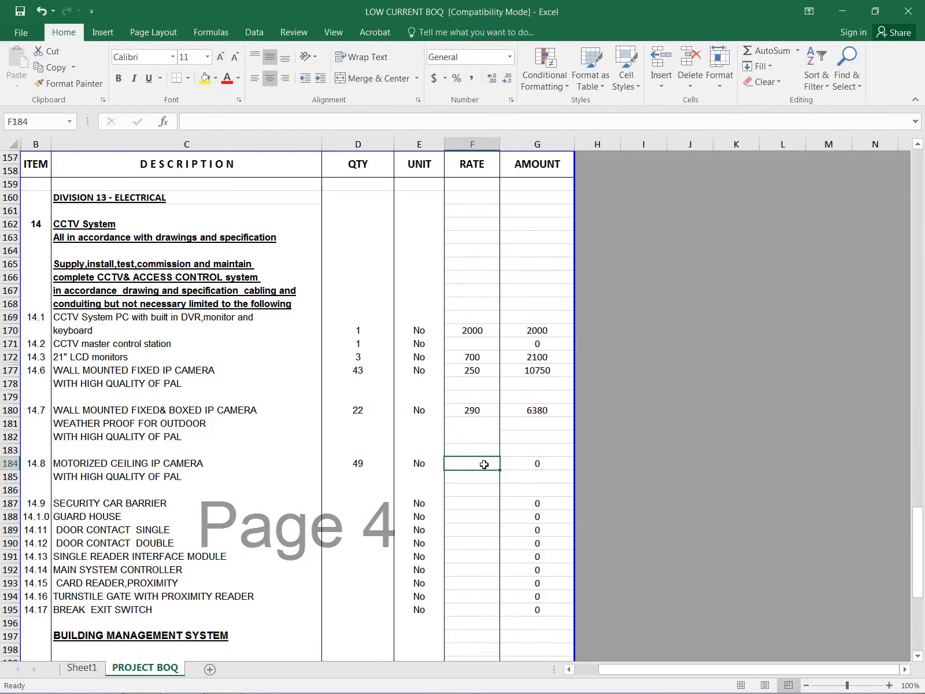
pyautogui.write('350')
pyautogui.press('Return')
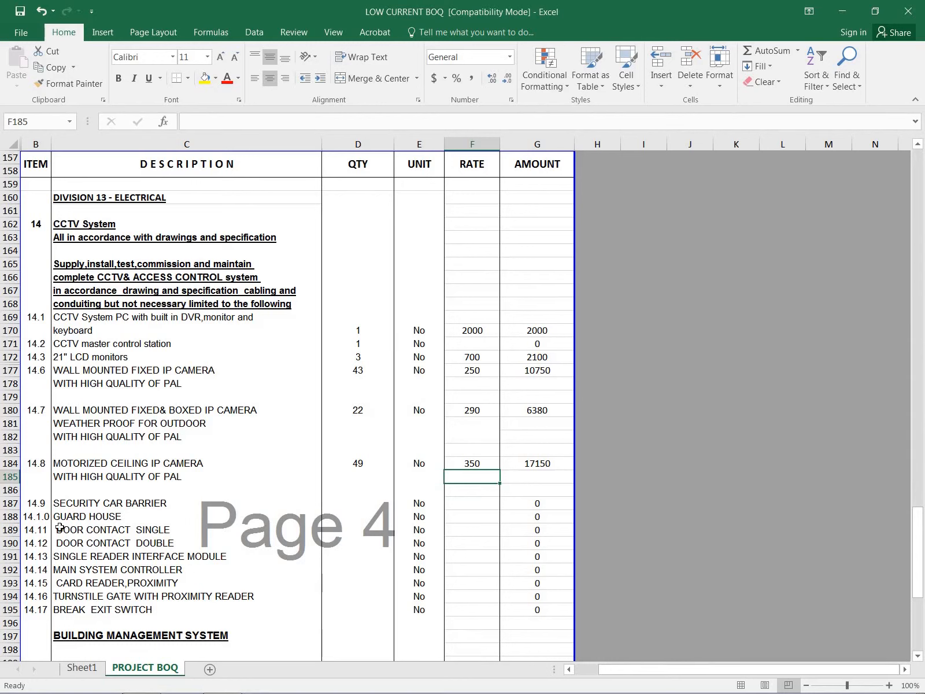
# Step: Switch to the AutoCAD security drawing and examine the car barrier symbols at the ramp entrances of ground floor zones 2 and 3
pyautogui.click(9, 503)
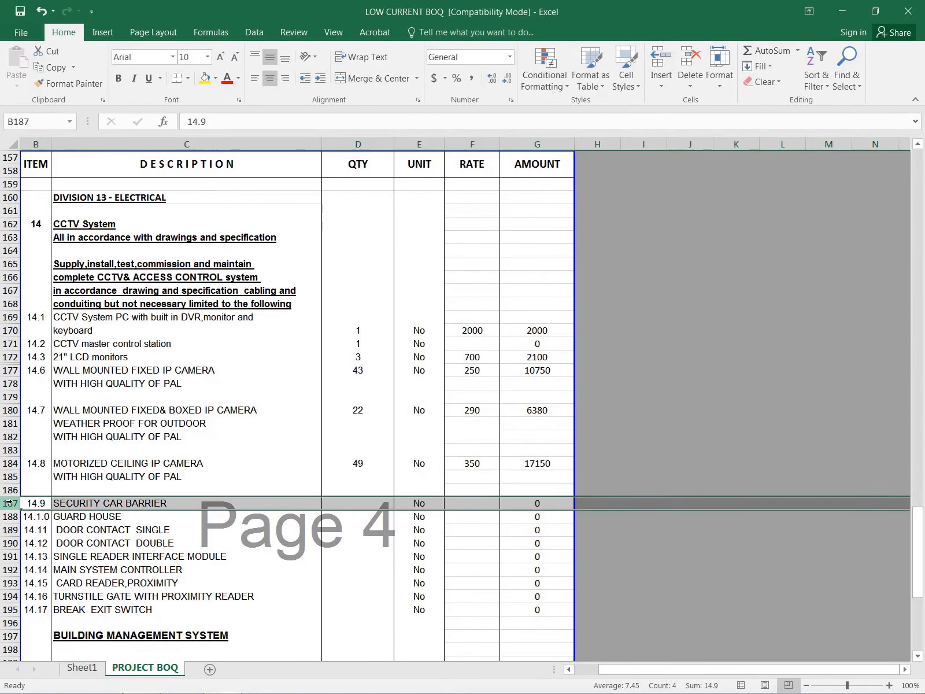
pyautogui.click(11, 516)
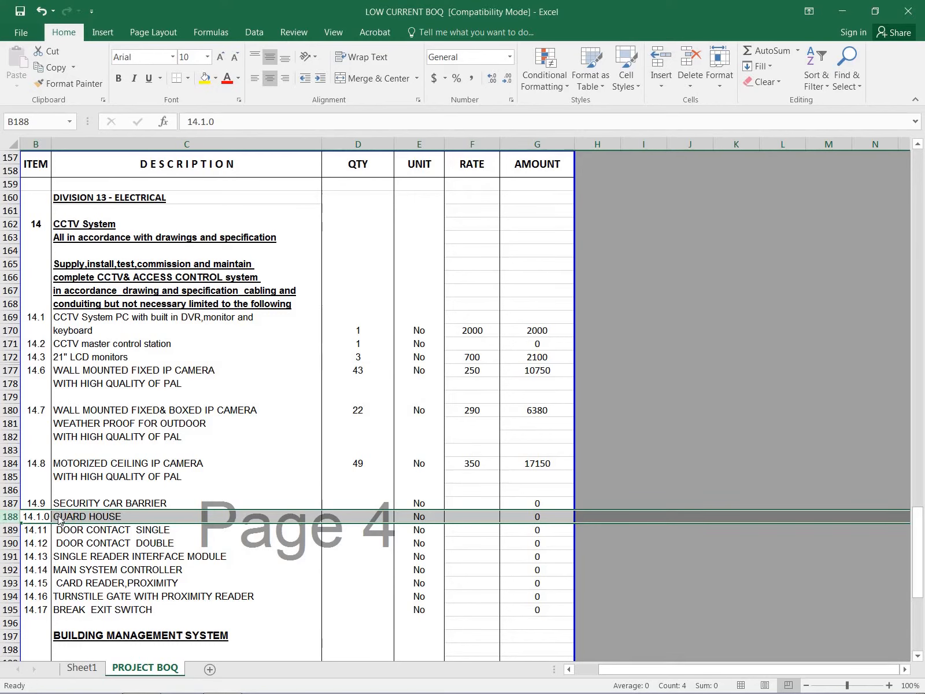
pyautogui.hotkey('alt', 'Tab')
pyautogui.scroll(8, 353, 58)
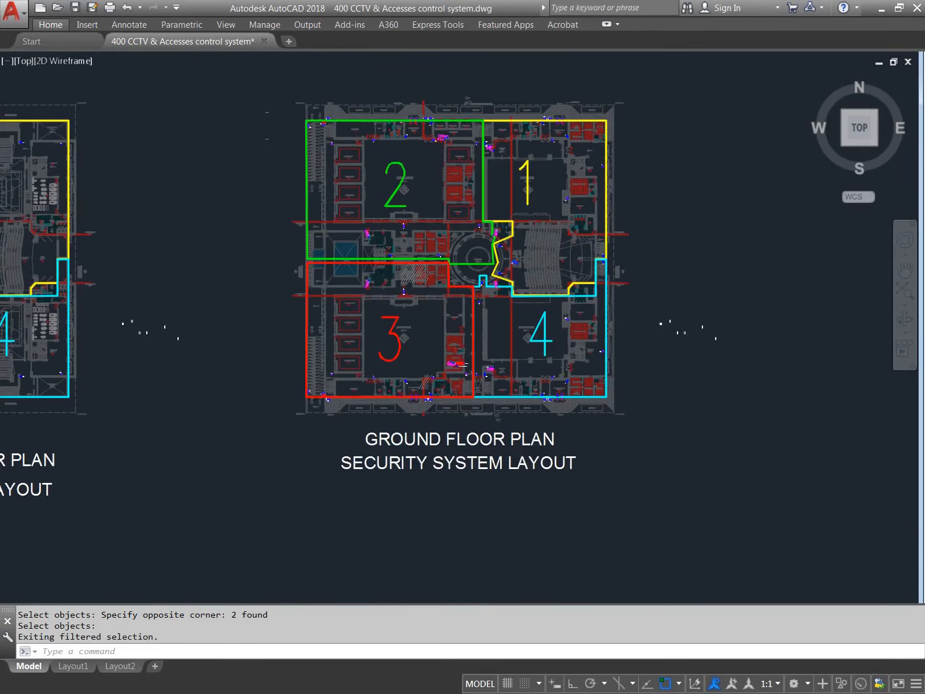
pyautogui.scroll(4, 365, 244)
pyautogui.moveTo(339, 283); pyautogui.dragTo(337, 454, button='middle')
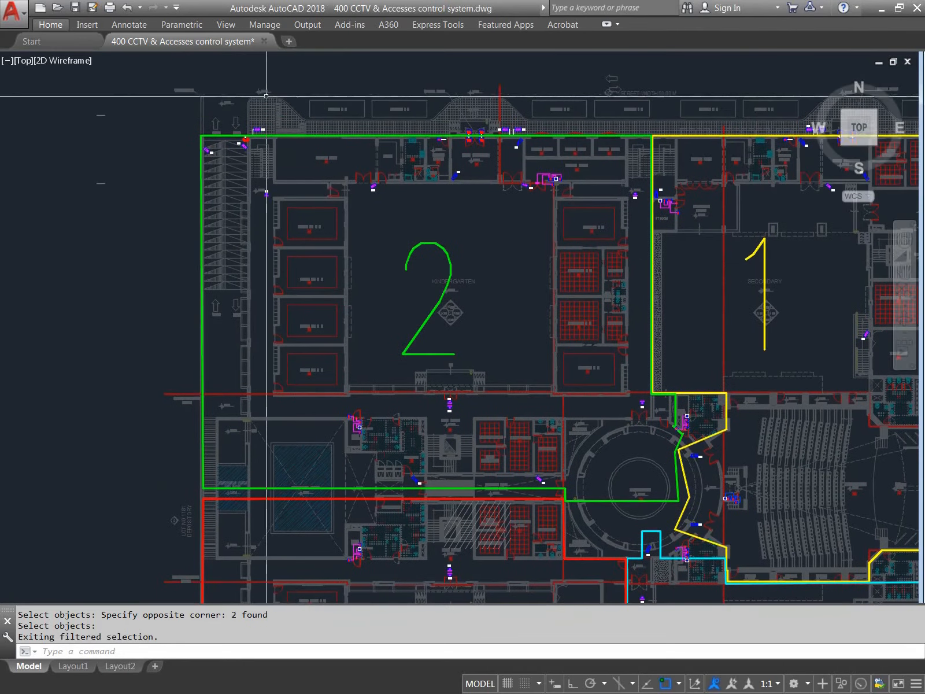
pyautogui.scroll(10, 223, 238)
pyautogui.scroll(-10, 249, 211)
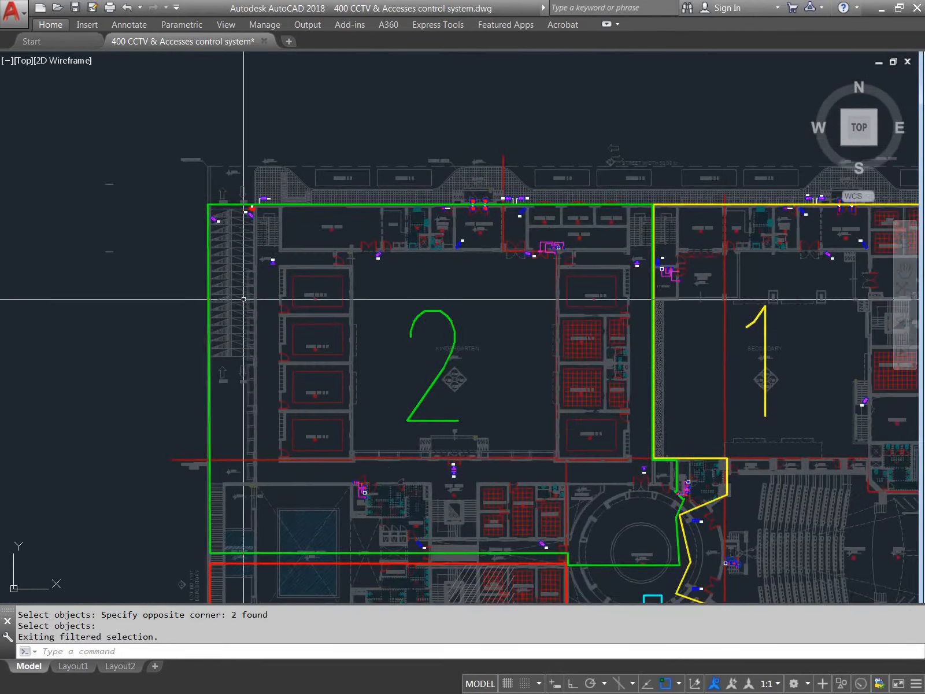
pyautogui.moveTo(223, 429); pyautogui.dragTo(260, 227, button='middle')
pyautogui.moveTo(257, 471); pyautogui.dragTo(270, 219, button='middle')
pyautogui.scroll(7, 289, 459)
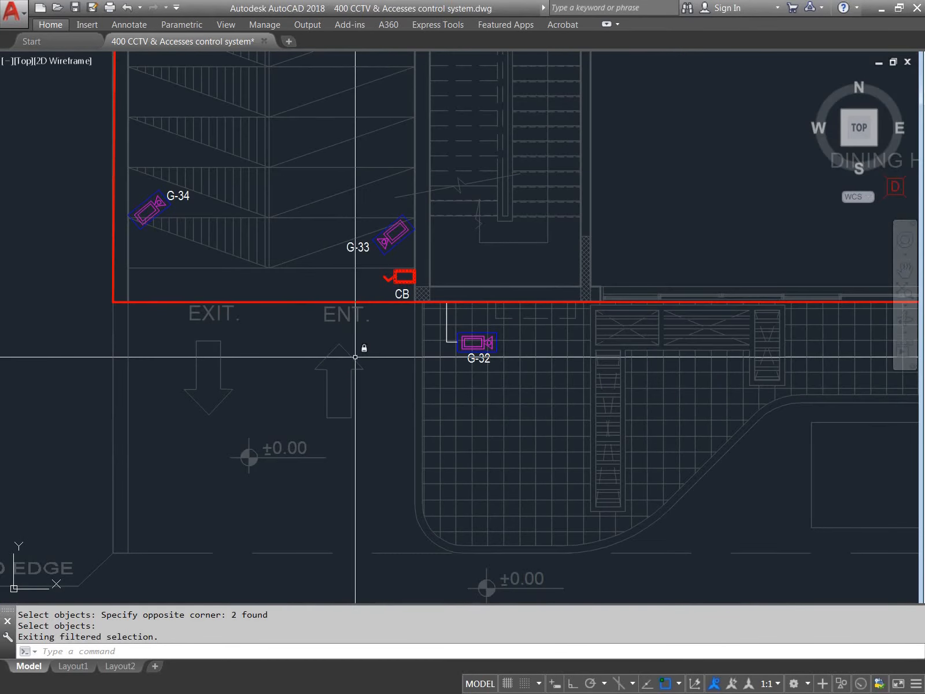
# Step: Move the selected car barrier symbols out of the ground floor plan into empty space beside the legend, and return to the Excel BOQ
pyautogui.write('m')
pyautogui.press('Return')
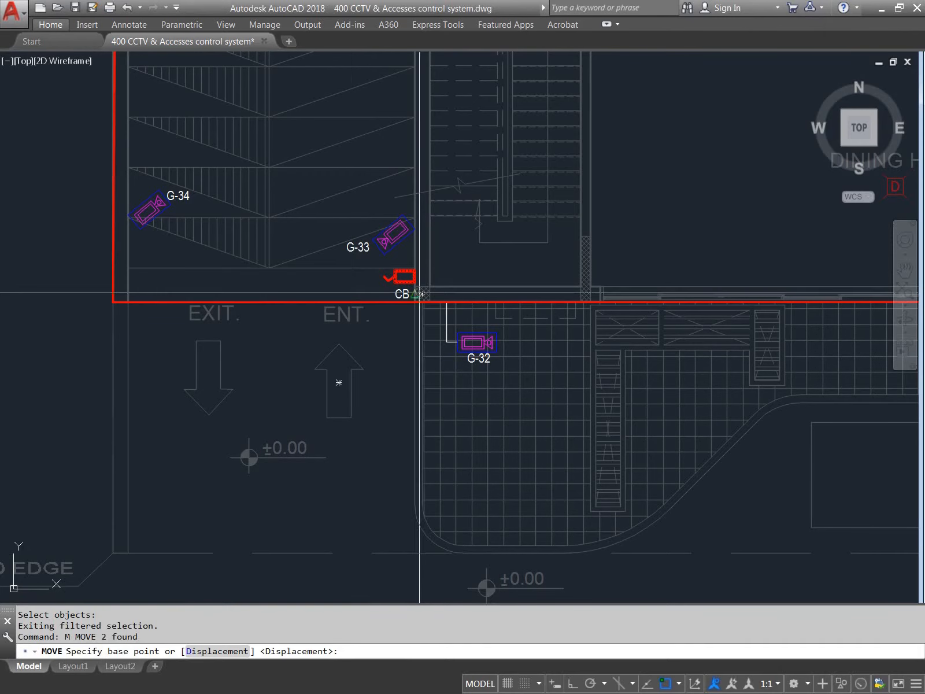
pyautogui.click(416, 270)
pyautogui.scroll(-10, 425, 257)
pyautogui.moveTo(573, 335); pyautogui.dragTo(316, 235, button='middle')
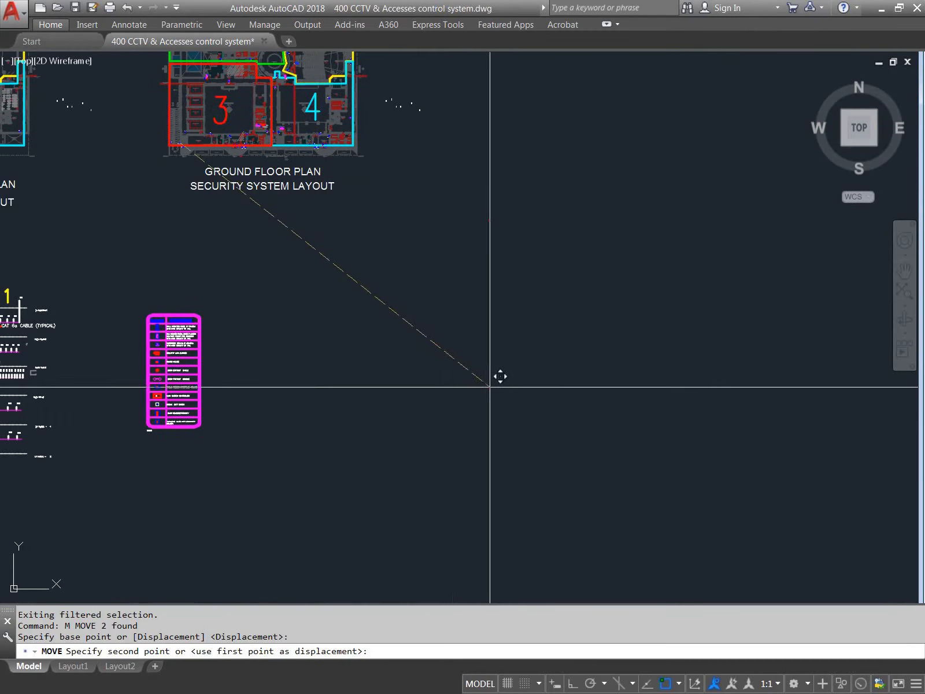
pyautogui.scroll(-4, 446, 369)
pyautogui.click(471, 375)
pyautogui.scroll(4, 471, 375)
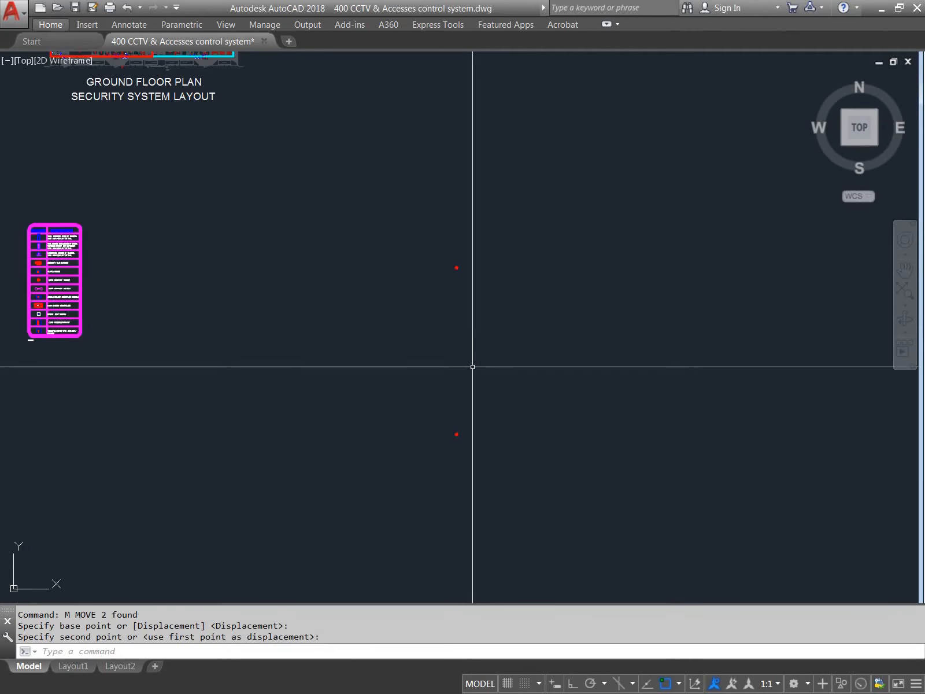
pyautogui.scroll(12, 459, 398)
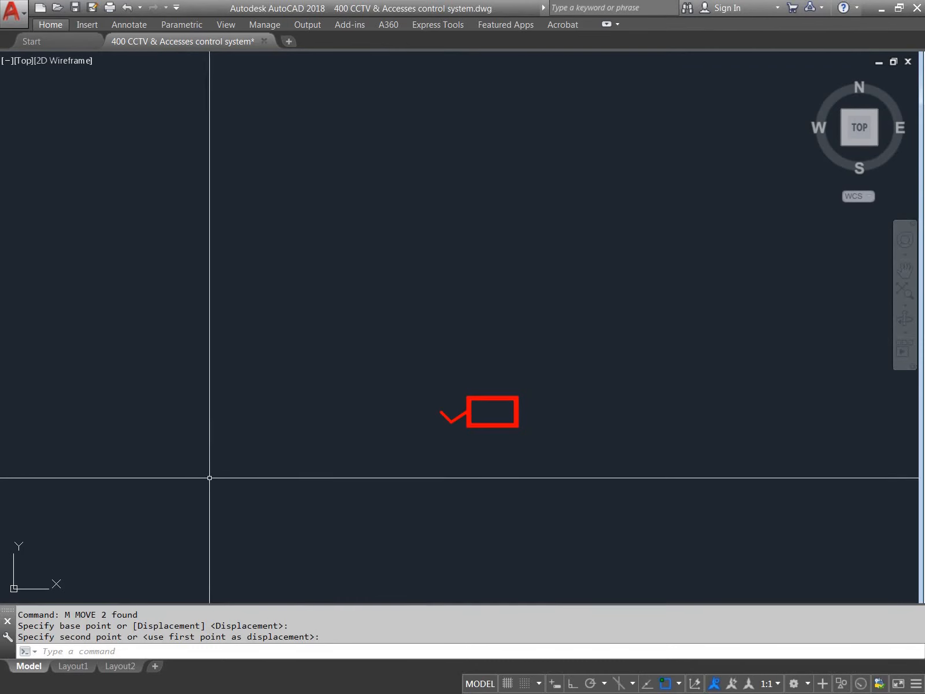
pyautogui.hotkey('alt', 'Tab')
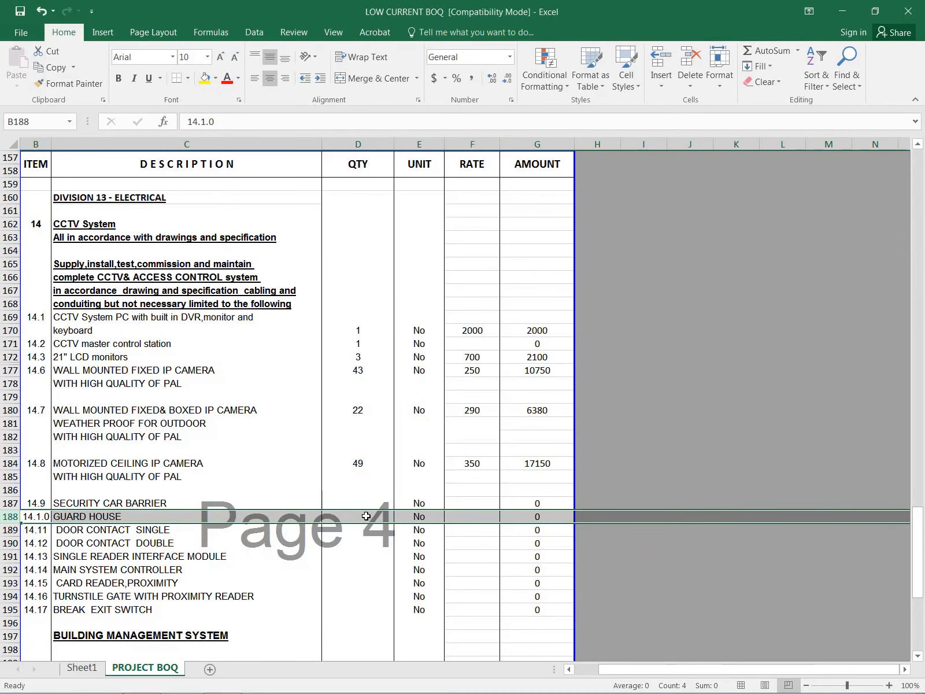
# Step: Set item 14.1.0, the guard house, to quantity 2 and rate 10000
pyautogui.click(363, 518)
pyautogui.write('2')
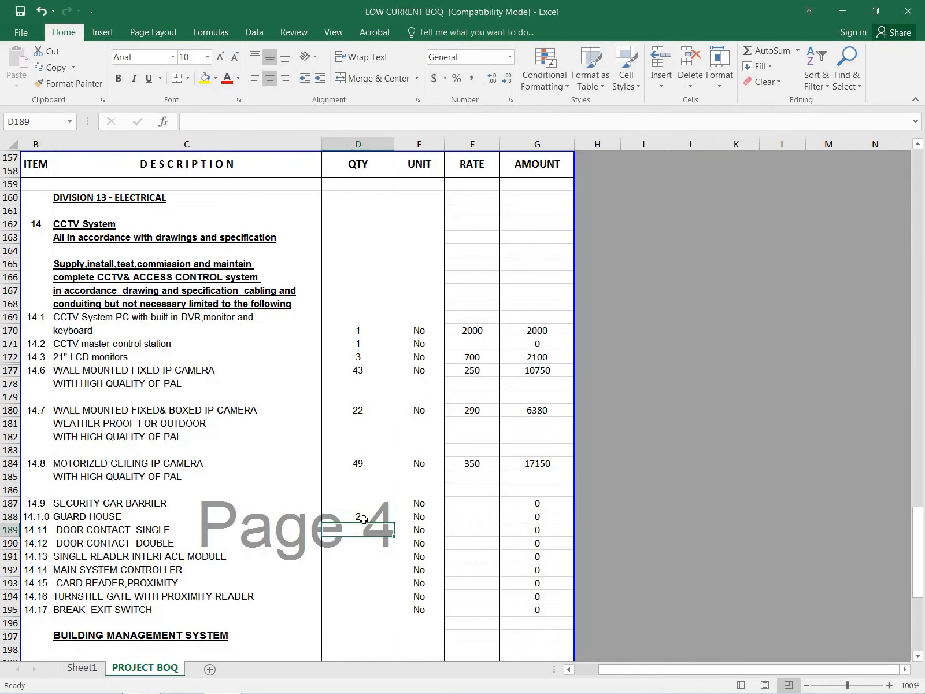
pyautogui.click(484, 515)
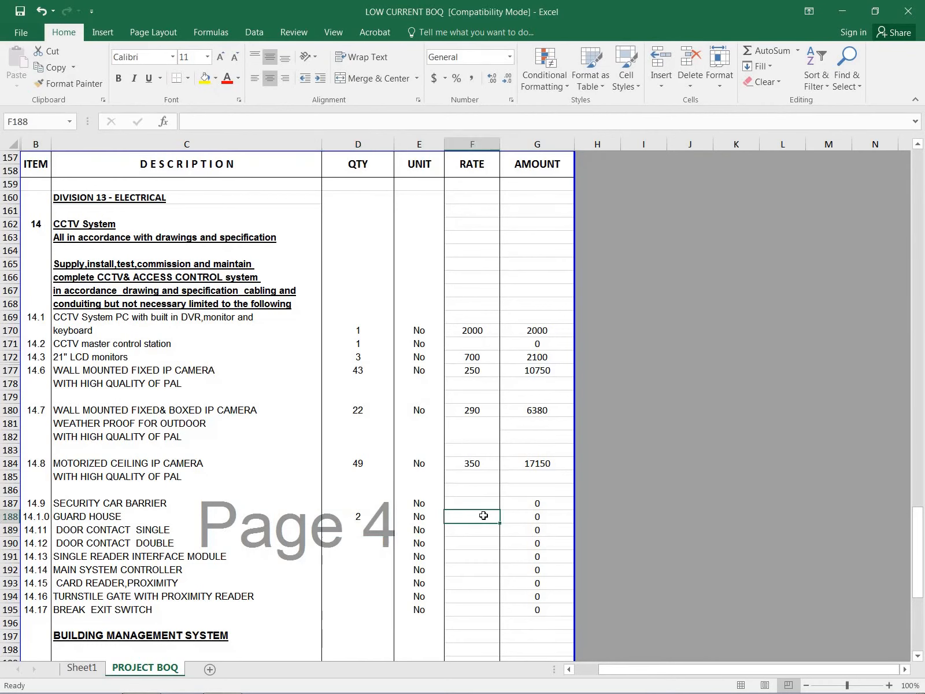
pyautogui.write('1000')
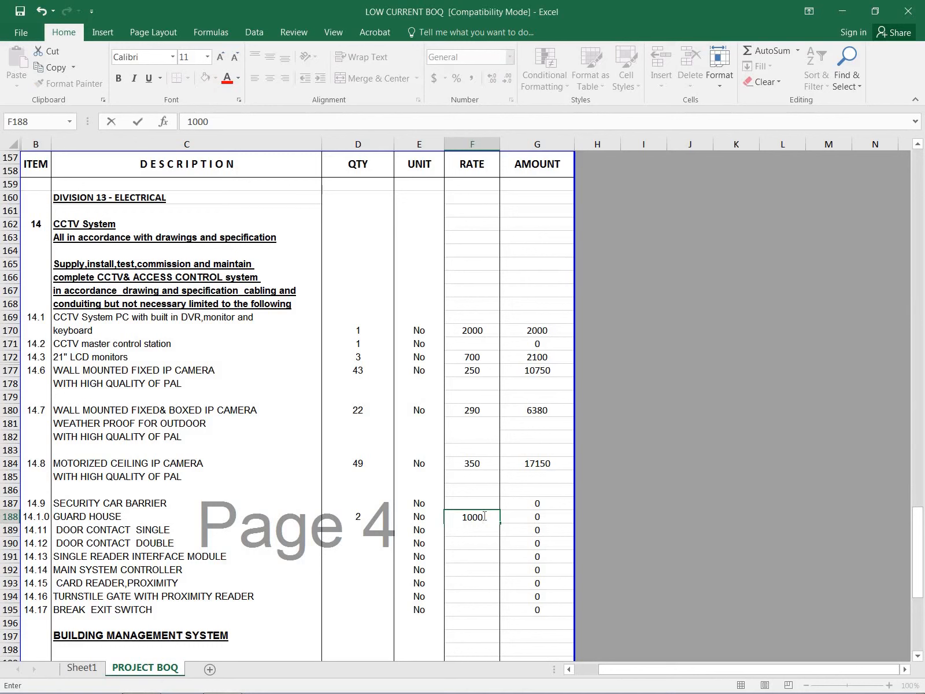
pyautogui.write('0')
pyautogui.press('Return')
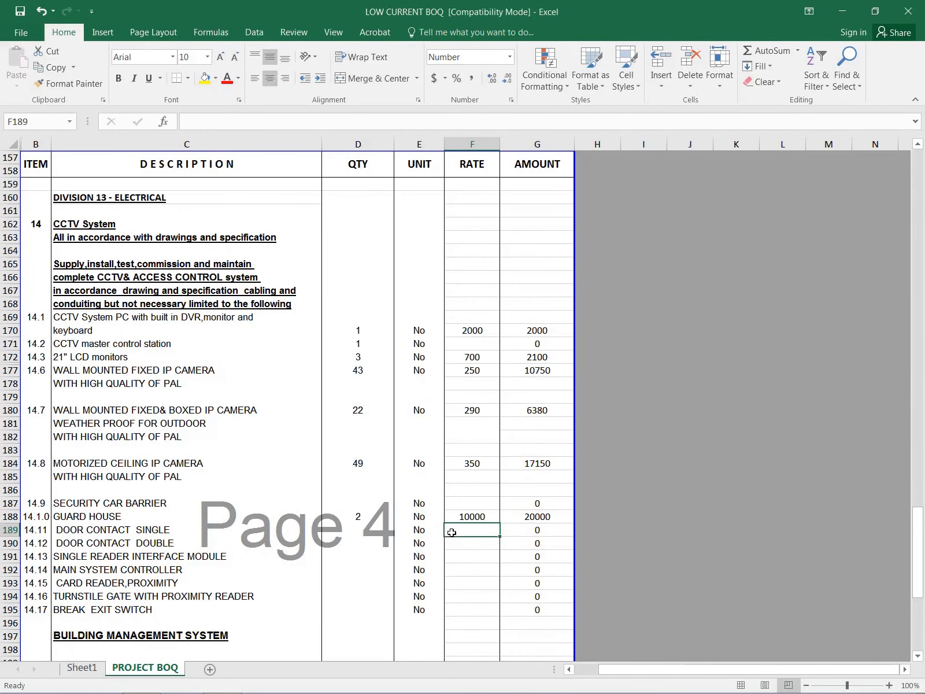
# Step: Set the quantity of item 14.9, the security car barrier, to 2 and clear the guard house quantity
pyautogui.click(86, 532)
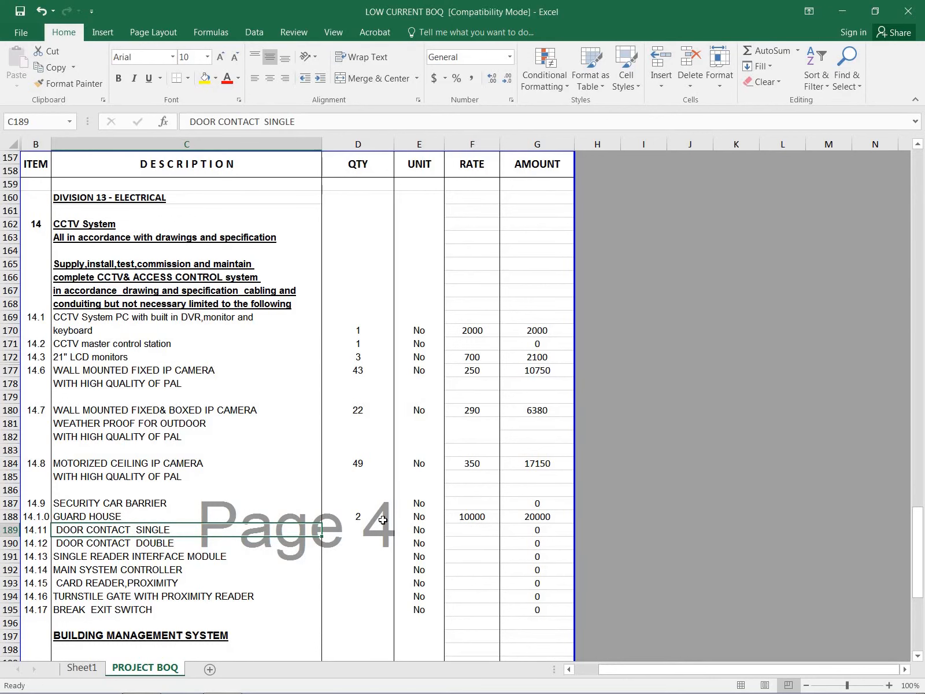
pyautogui.click(354, 517)
pyautogui.click(367, 504)
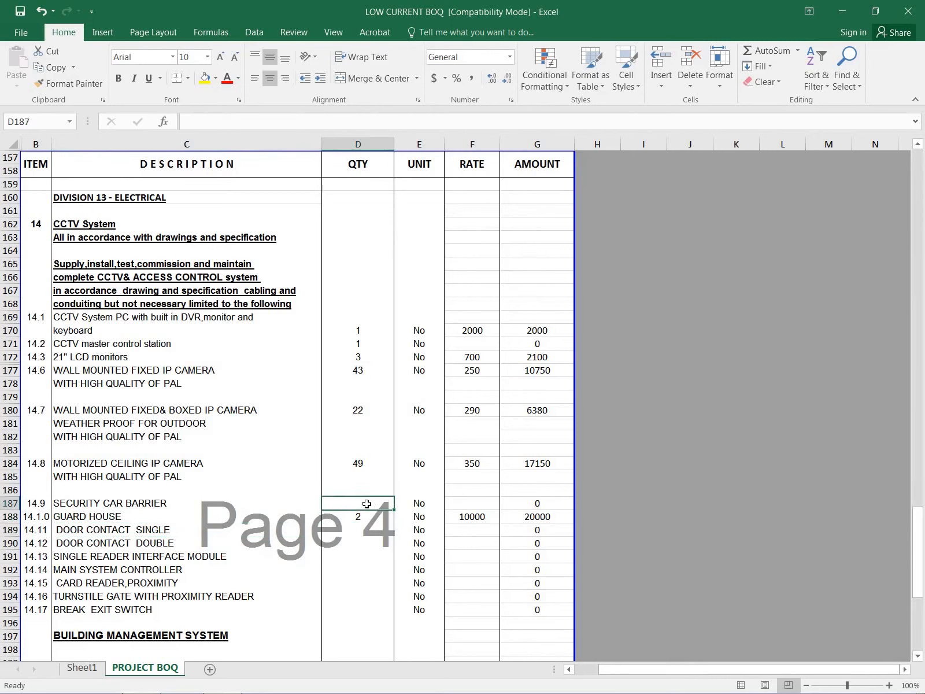
pyautogui.write('2')
pyautogui.press('Return')
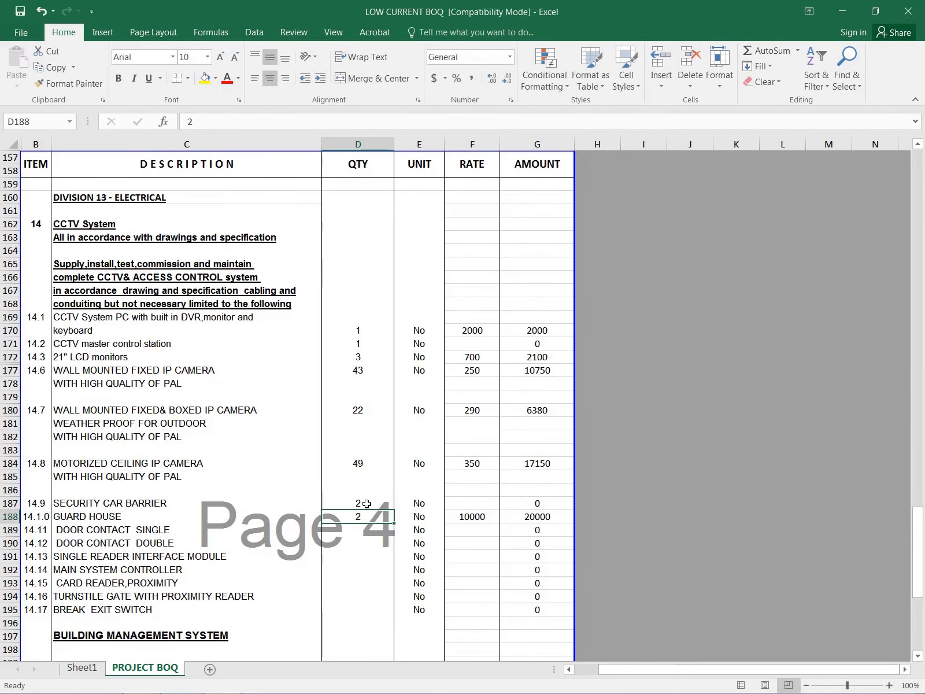
pyautogui.press('Delete')
pyautogui.press('Return')
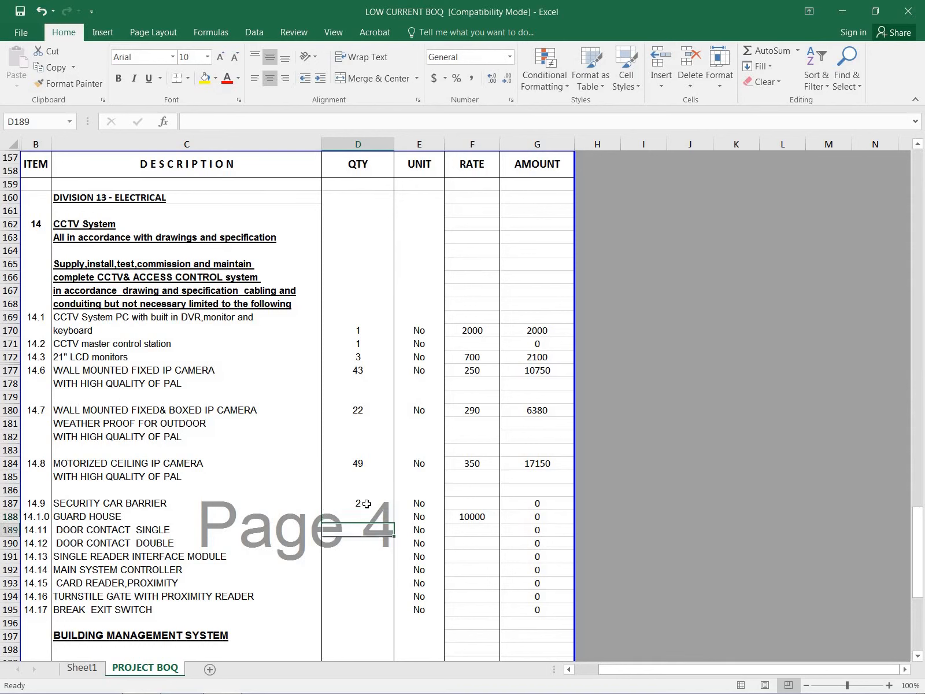
# Step: Set the rate of item 14.9, the security car barrier, to 10000 and clear the guard house rate
pyautogui.click(476, 502)
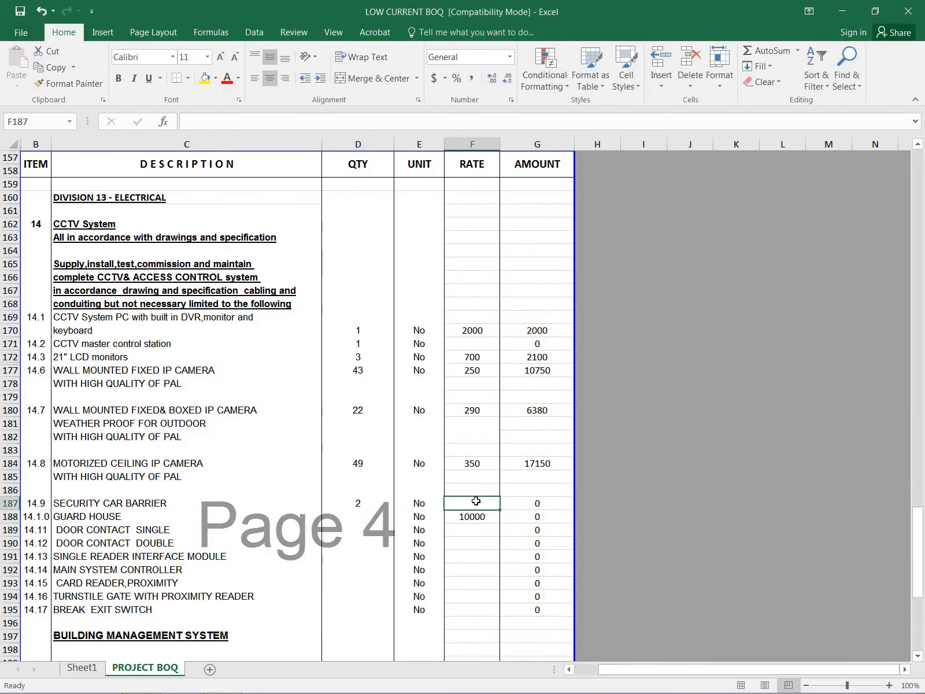
pyautogui.write('10000')
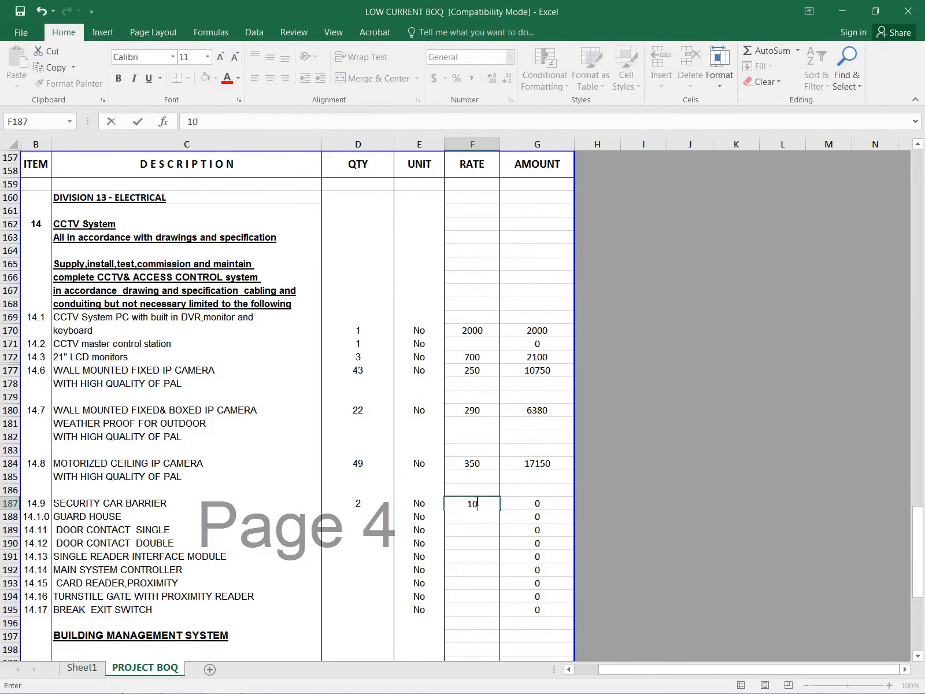
pyautogui.press('Return')
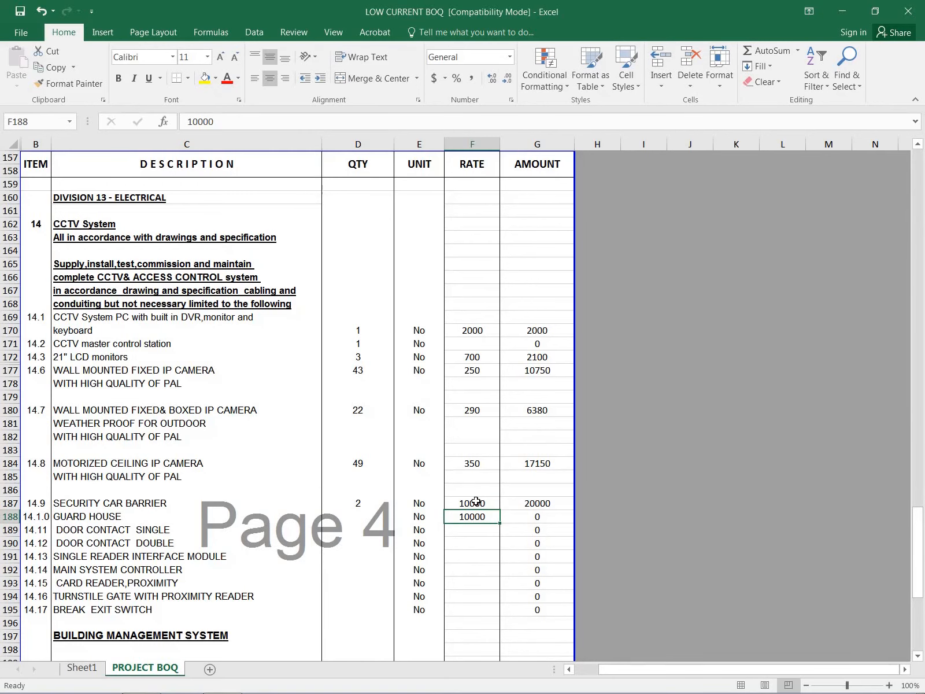
pyautogui.press('Delete')
pyautogui.click(471, 537)
pyautogui.click(479, 514)
pyautogui.click(11, 503)
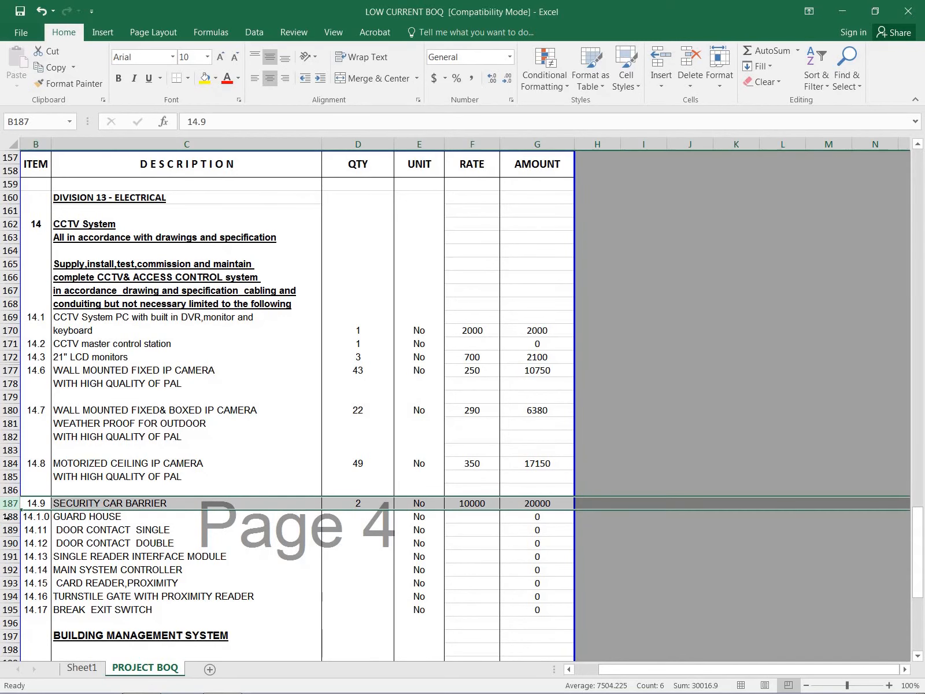
# Step: Set item 14.1.0, the guard house, to quantity 2 and rate 20000
pyautogui.click(364, 517)
pyautogui.write('2')
pyautogui.press('Return')
pyautogui.click(472, 515)
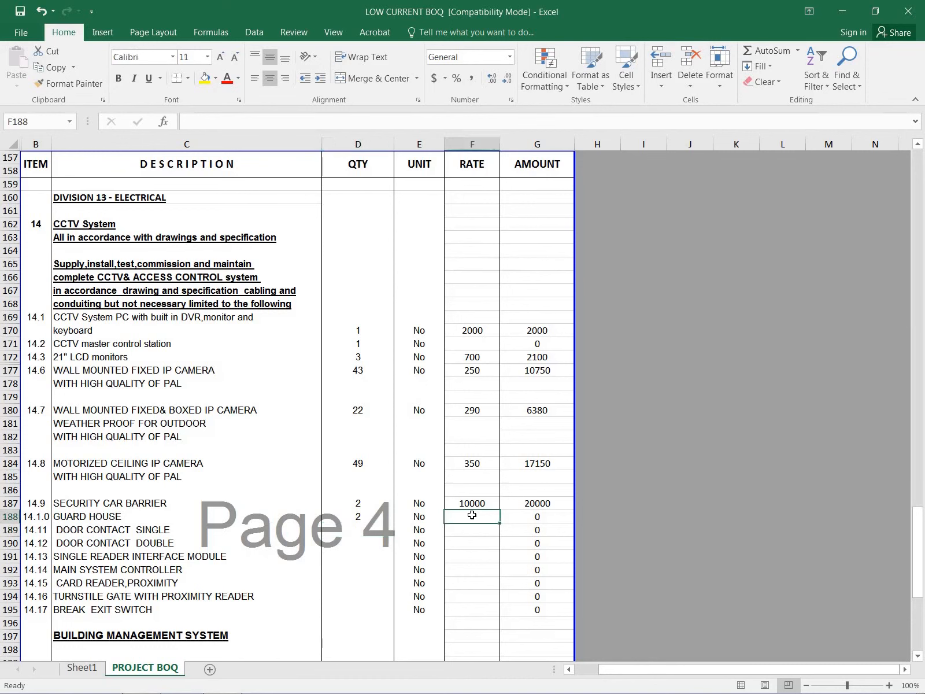
pyautogui.write('5')
pyautogui.press('BackSpace')
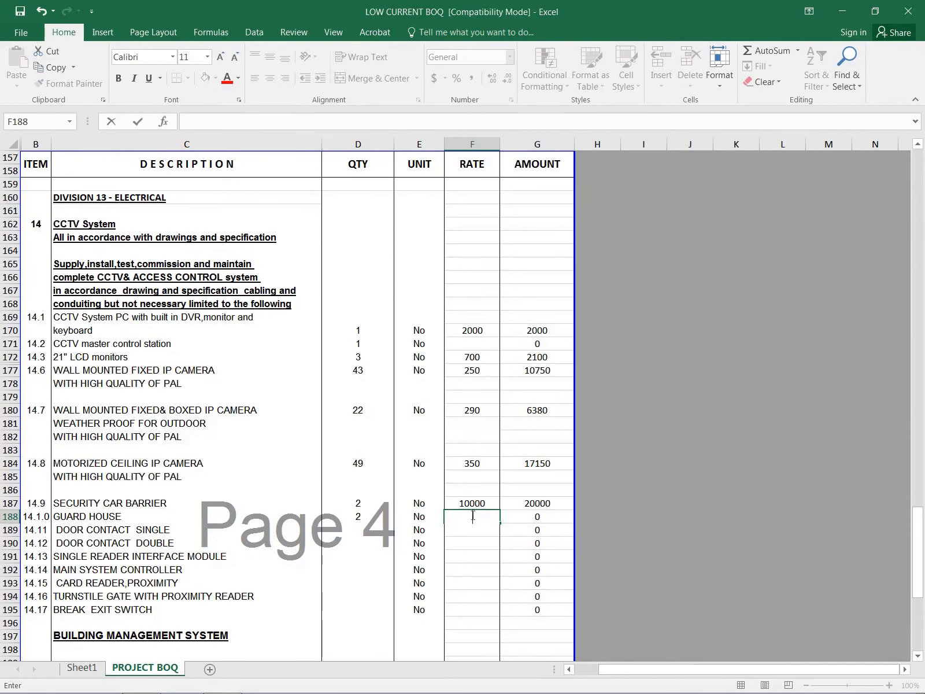
pyautogui.write('20000')
pyautogui.press('Return')
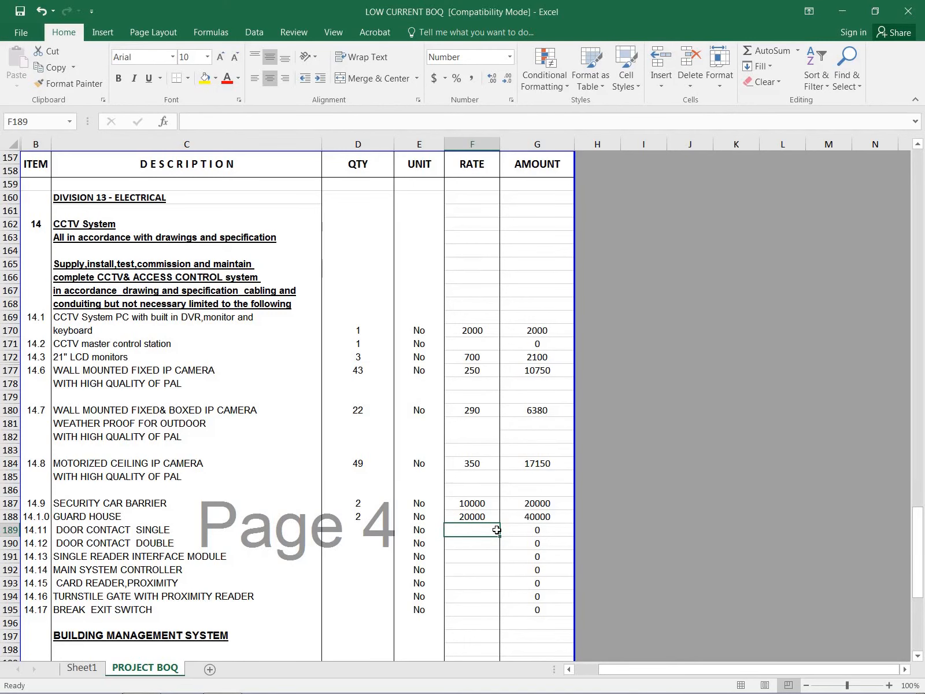
# Step: Review the BOQ's other sections, from structured cabling, telephone and data, SMATV and sound through fire alarm to building management
pyautogui.scroll(15, 96, 374)
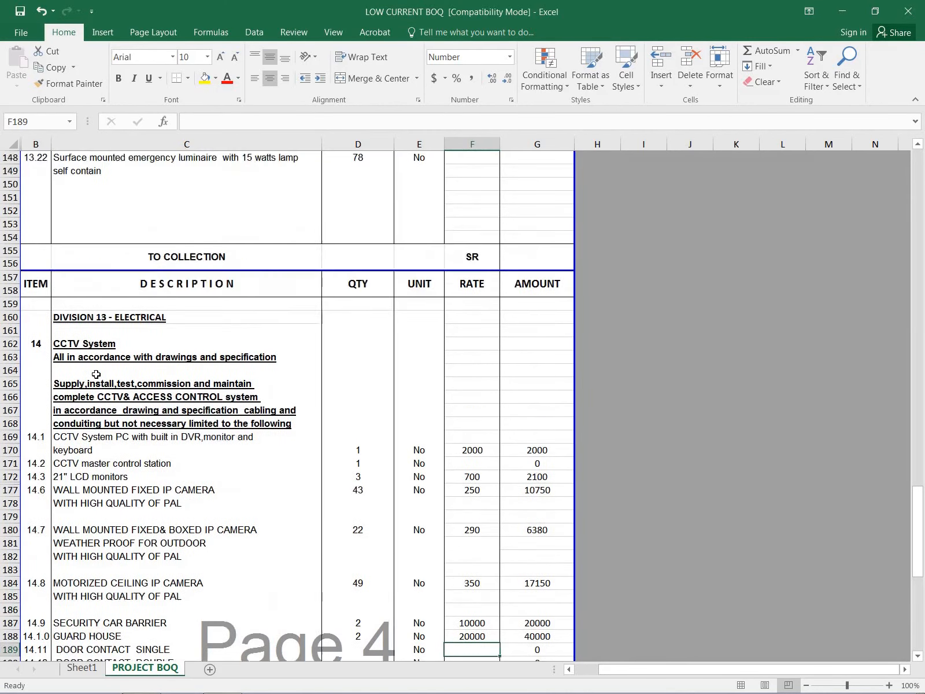
pyautogui.scroll(3, 96, 373)
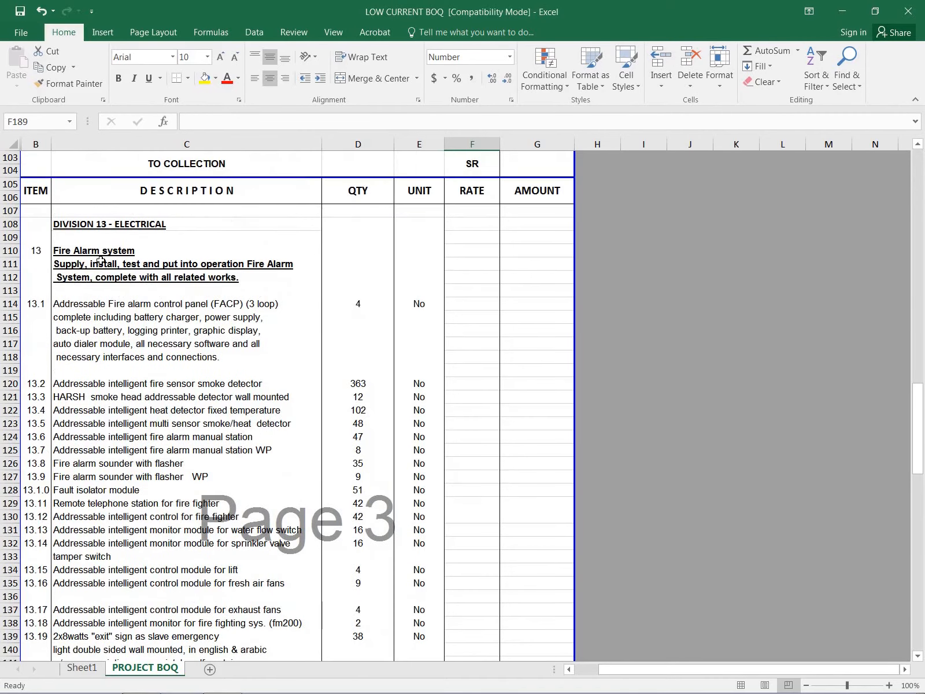
pyautogui.scroll(7, 148, 325)
pyautogui.scroll(15, 148, 326)
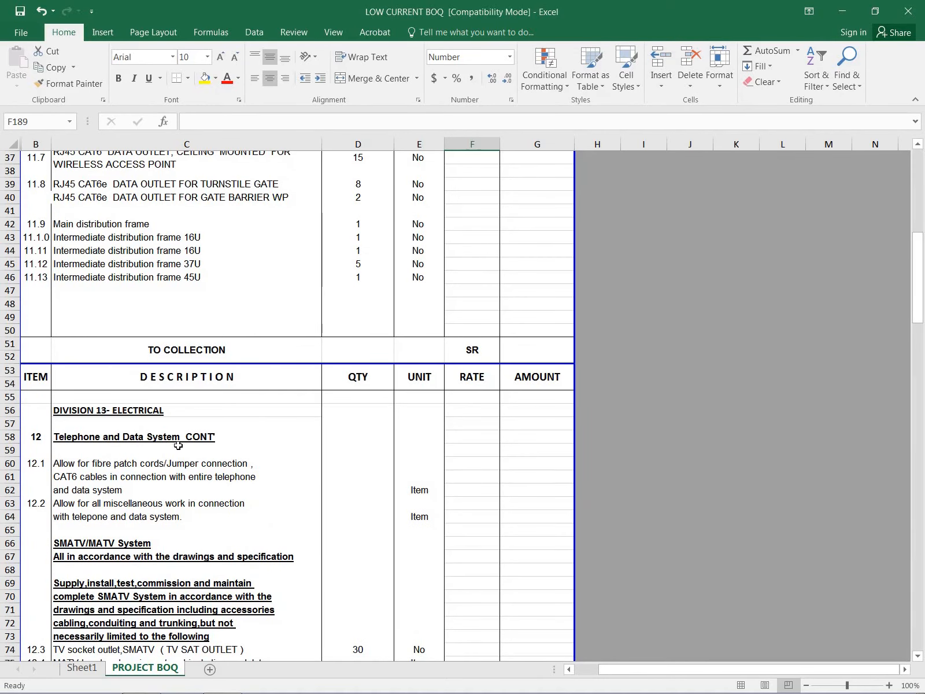
pyautogui.scroll(8, 202, 450)
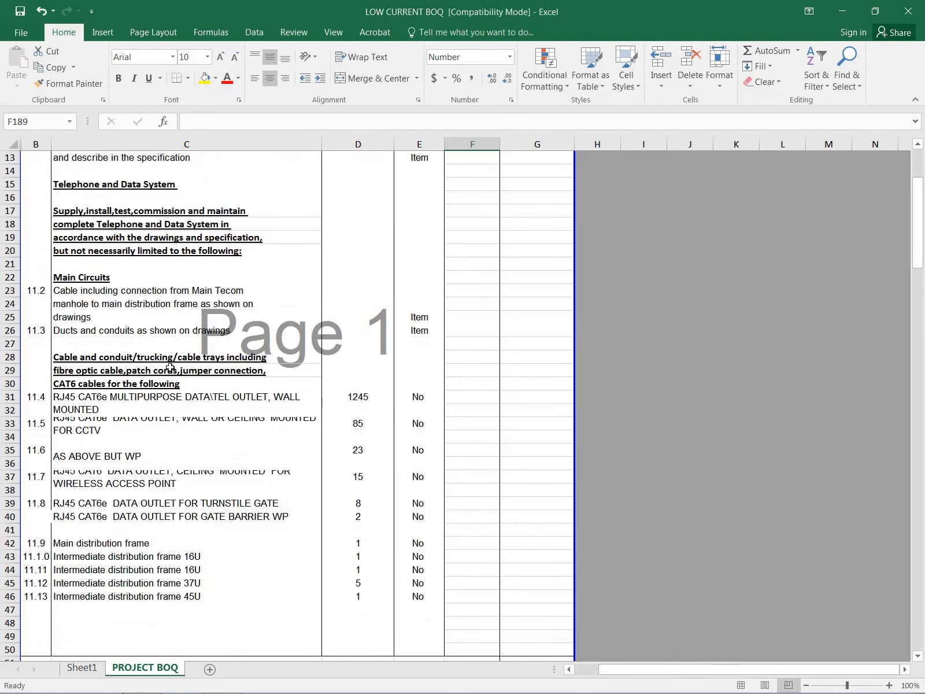
pyautogui.scroll(4, 125, 313)
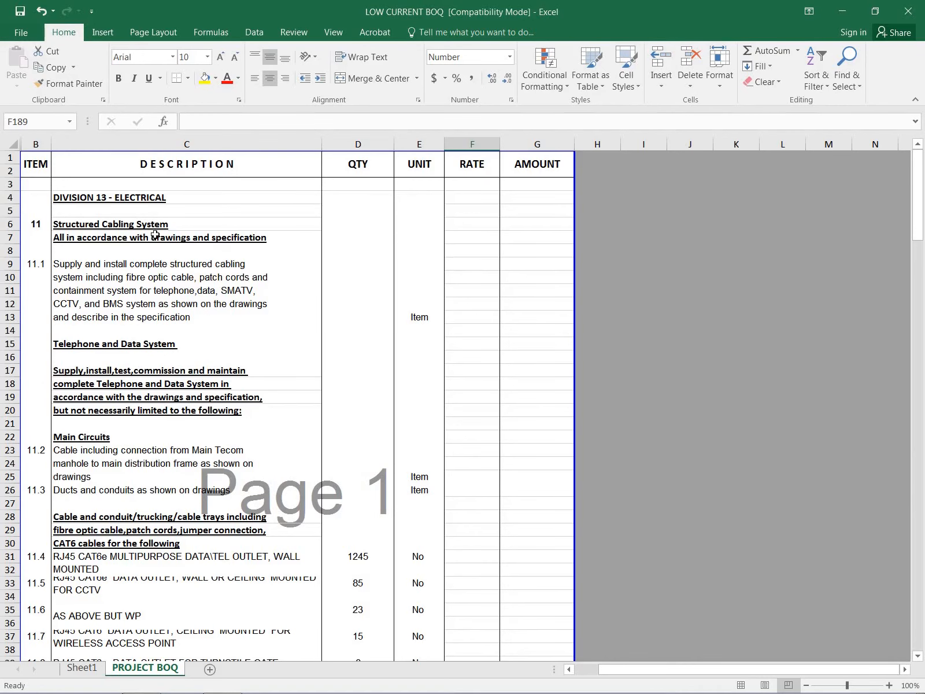
pyautogui.scroll(-20, 163, 336)
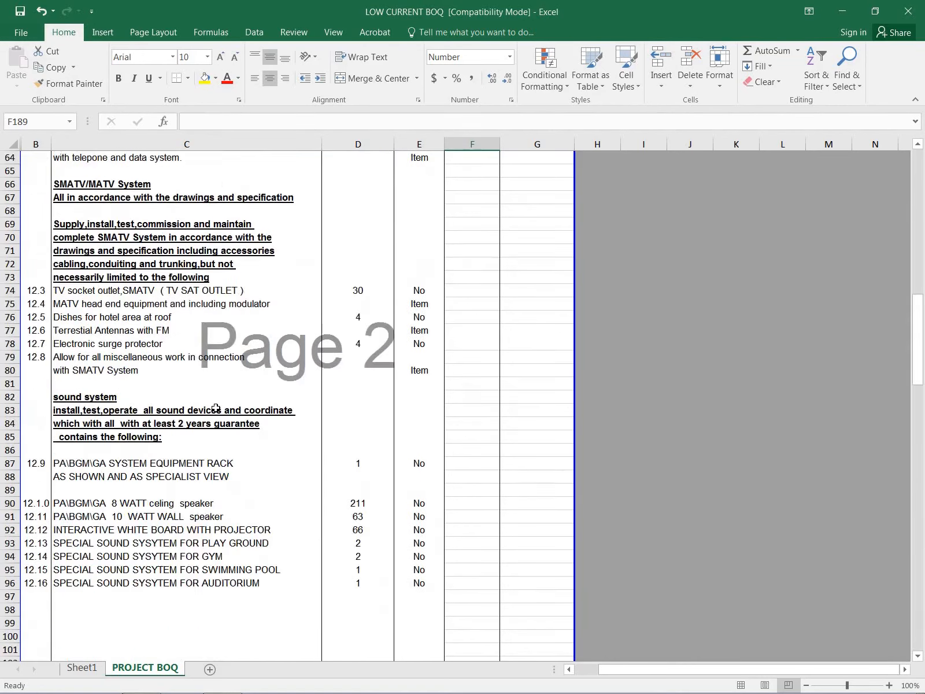
pyautogui.scroll(-16, 216, 408)
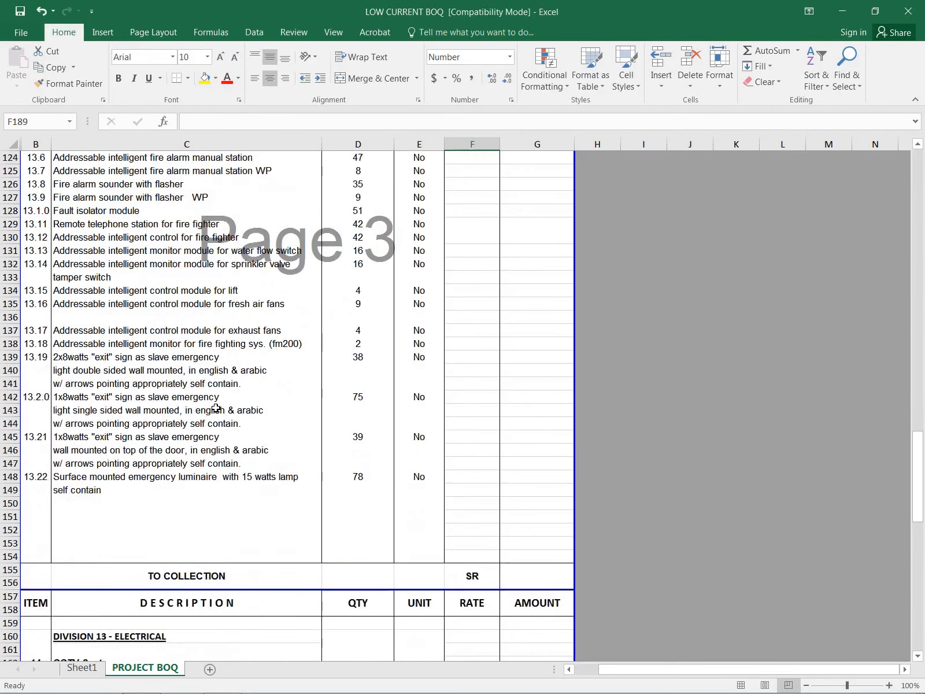
pyautogui.scroll(-15, 216, 406)
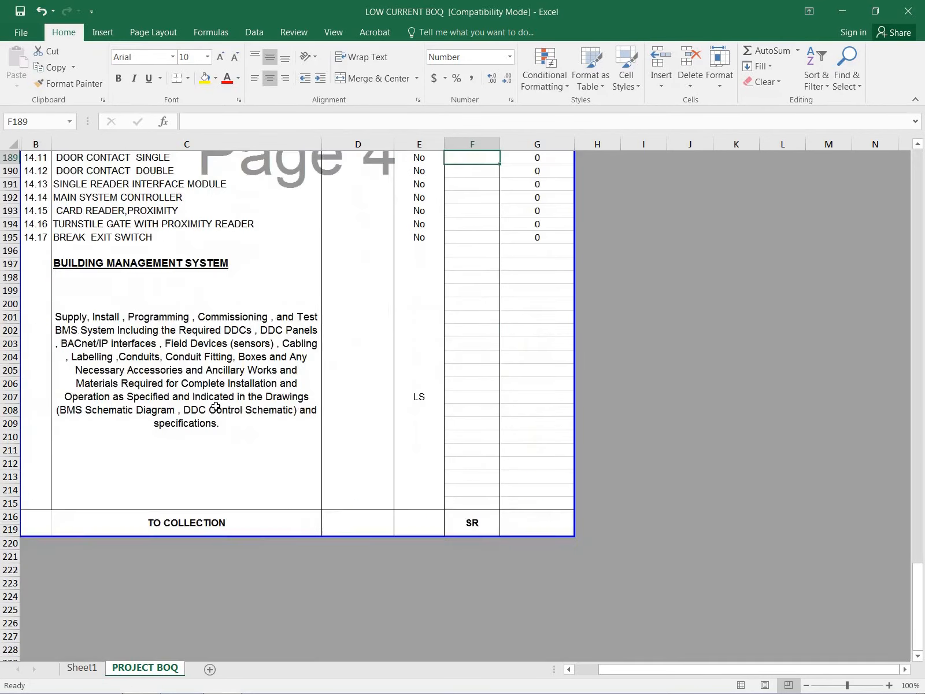
pyautogui.scroll(20, 226, 462)
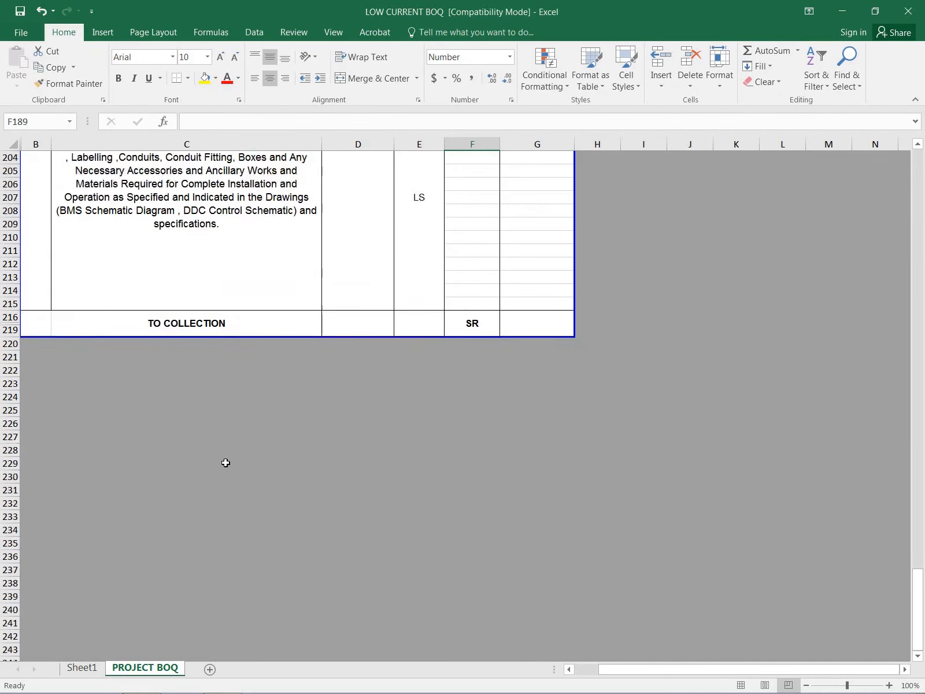
pyautogui.scroll(5, 226, 462)
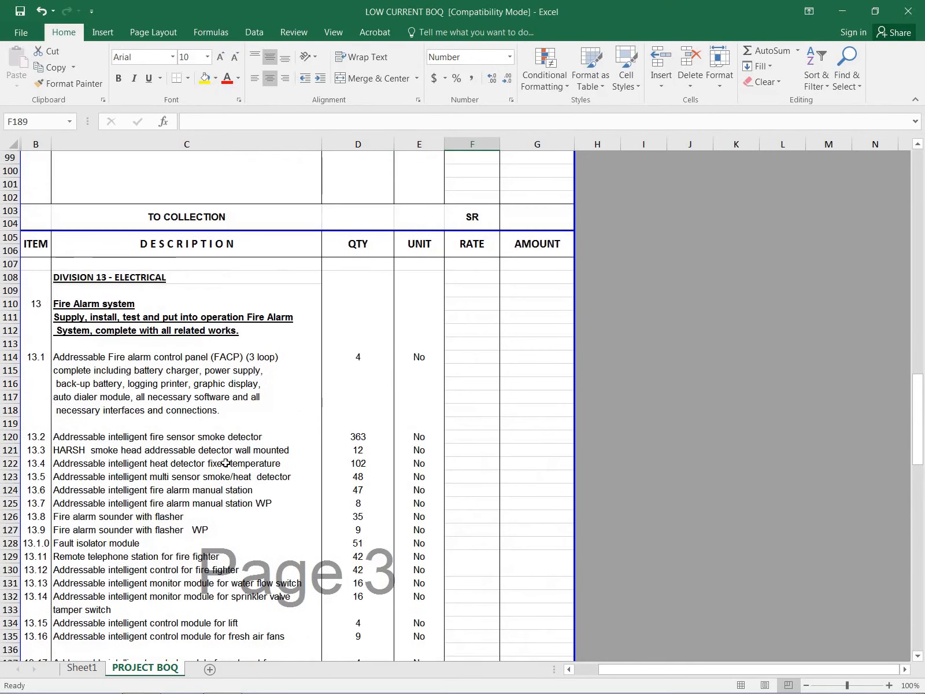